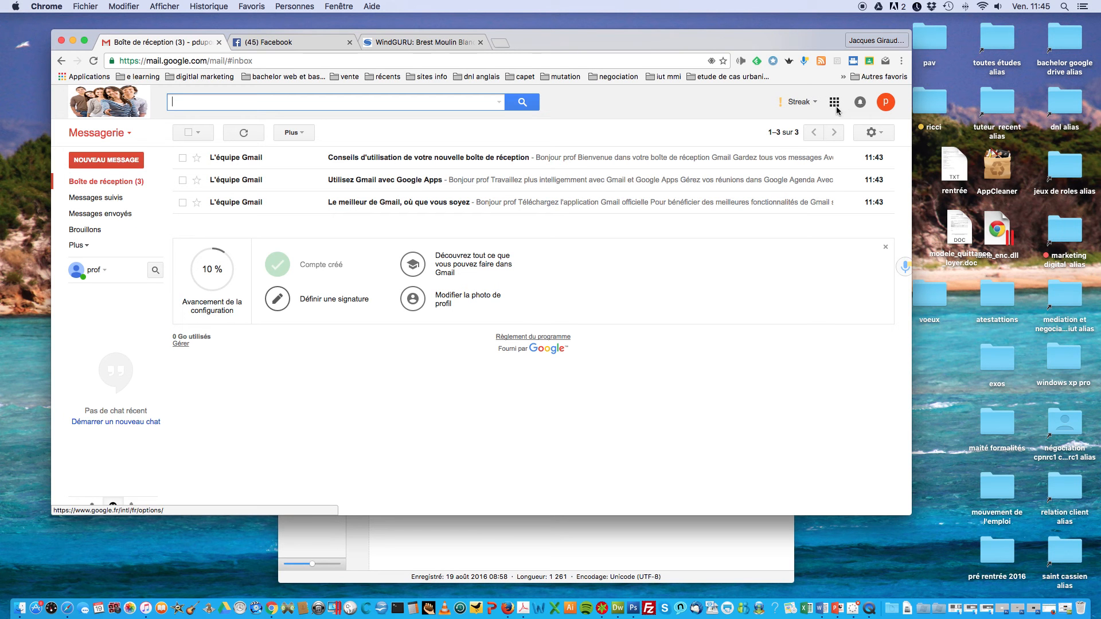
# Step: Close the Facebook tab and expand Gmail's Google apps list so Classroom is visible
pyautogui.click(349, 42)
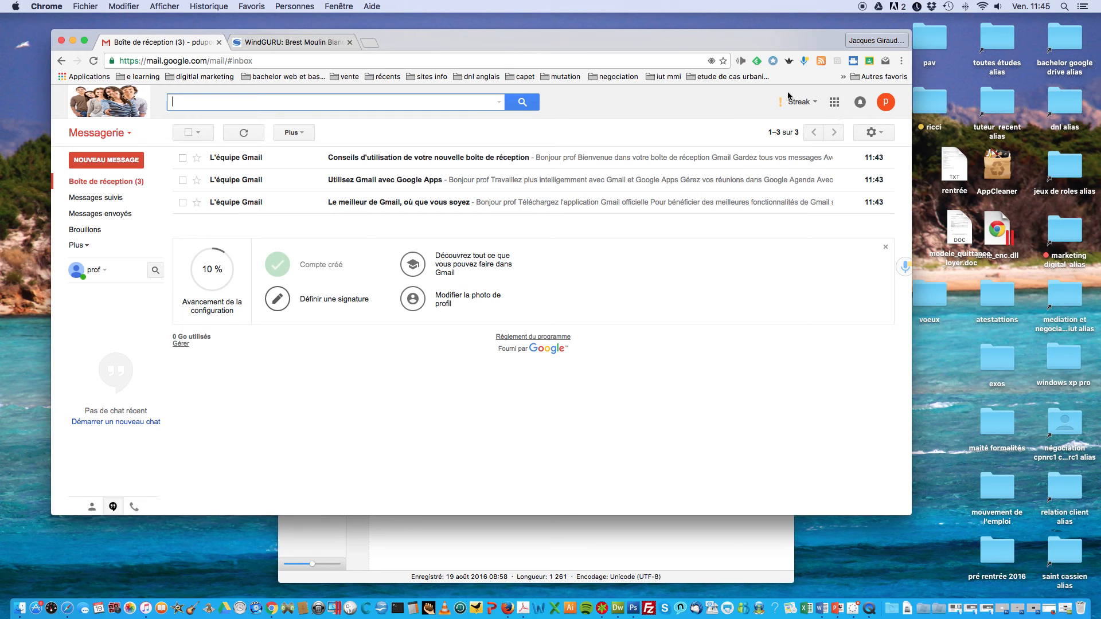
pyautogui.click(834, 103)
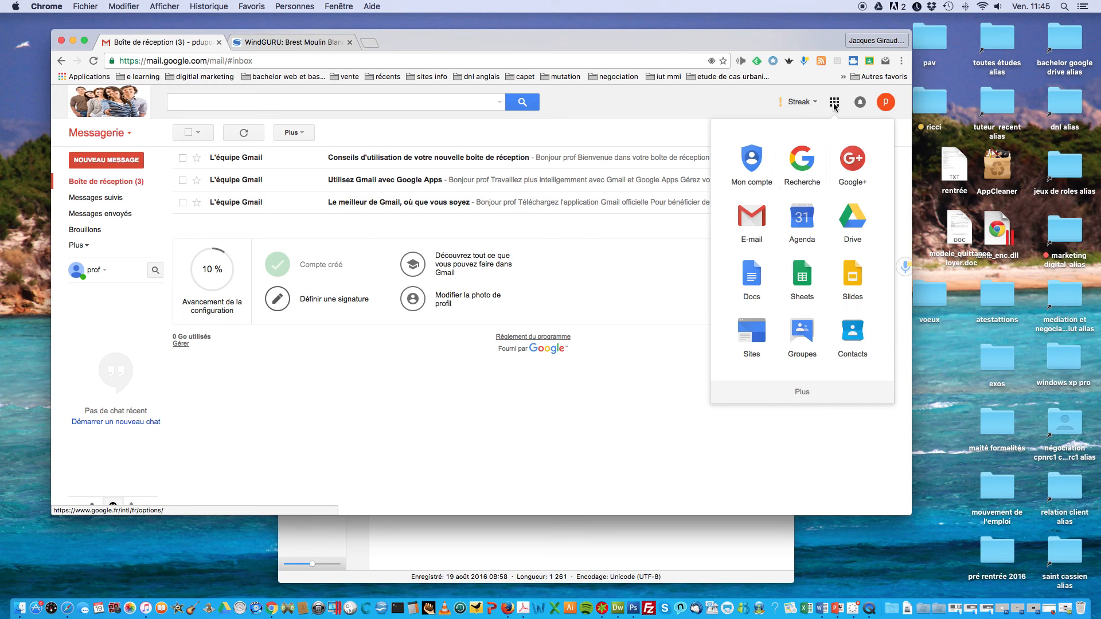
pyautogui.click(801, 394)
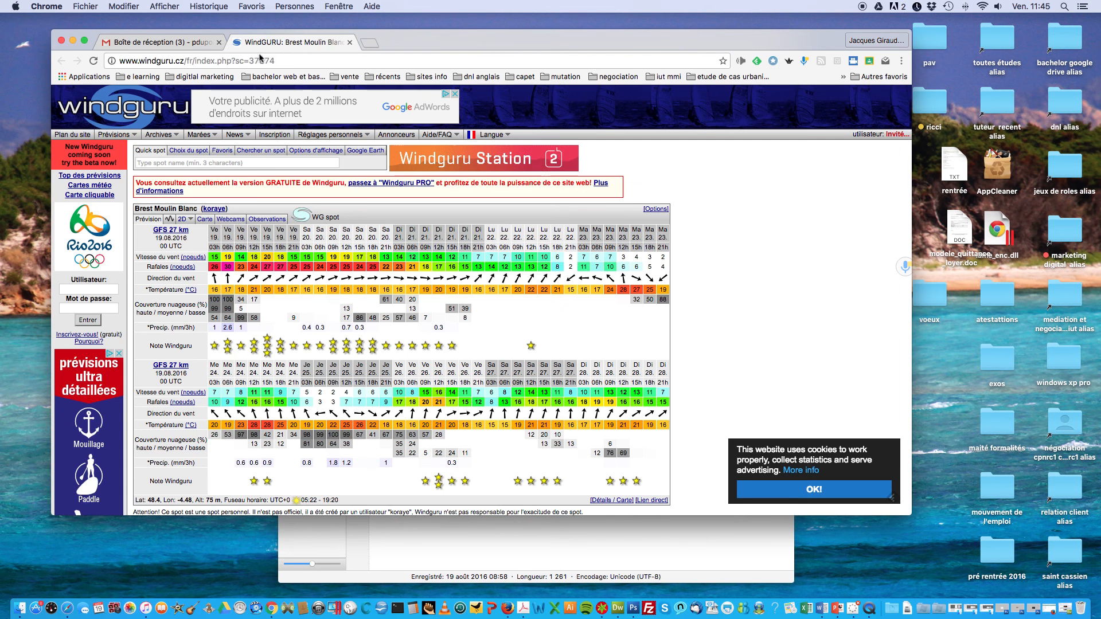
# Step: In the WindGURU tab, search 'google clas' and go to the classroom.google.com suggestion
pyautogui.click(258, 44)
pyautogui.click(262, 60)
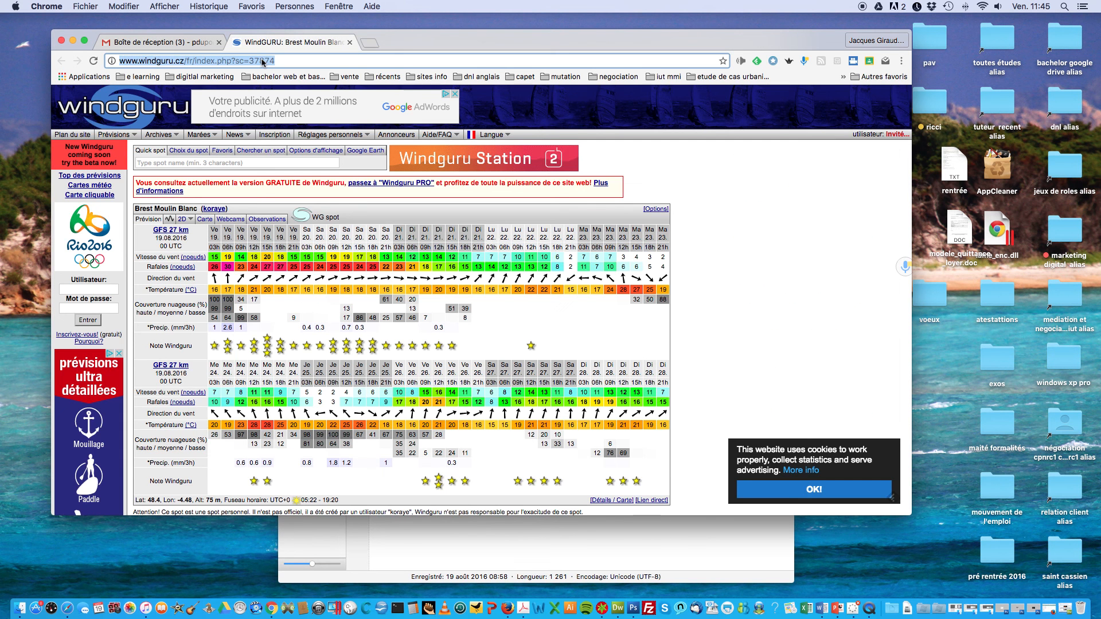
pyautogui.write('goo')
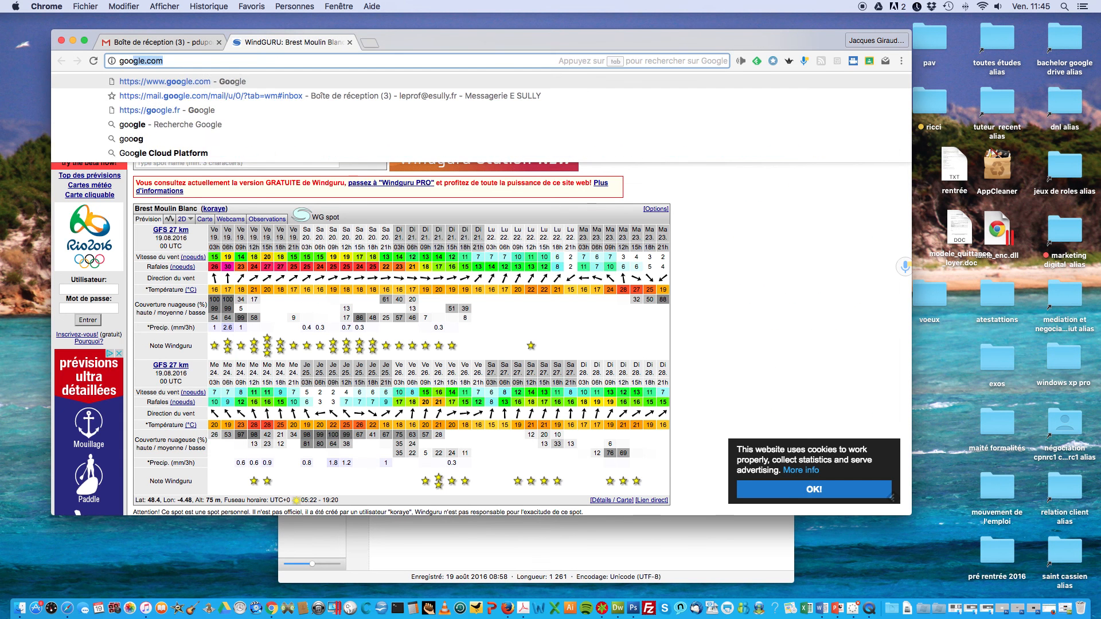
pyautogui.write('gle  cl')
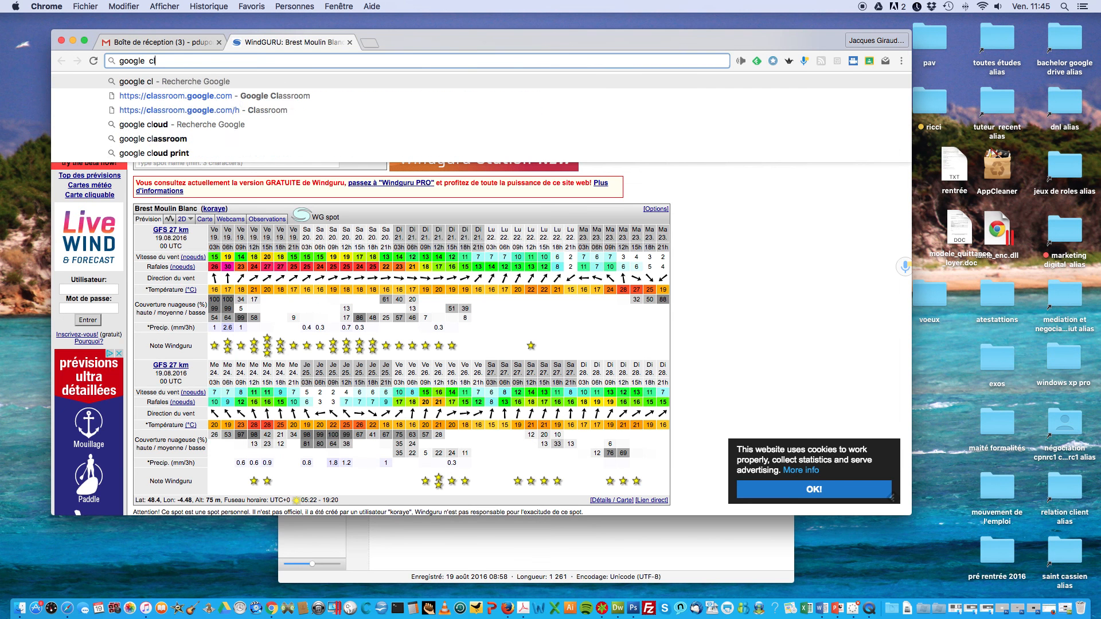
pyautogui.write('as')
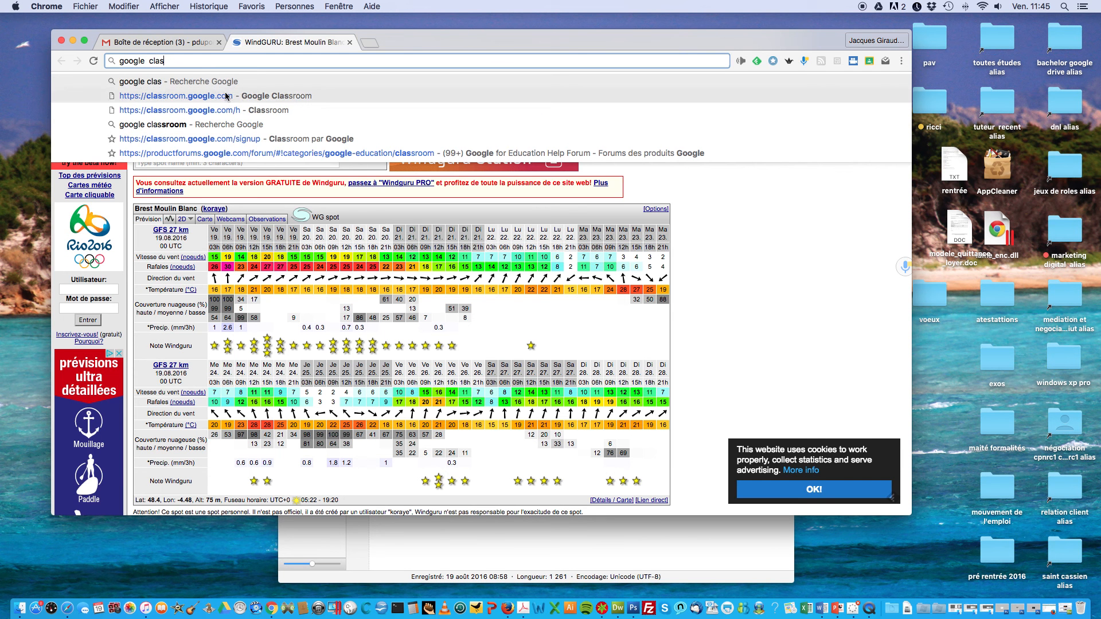
pyautogui.click(227, 96)
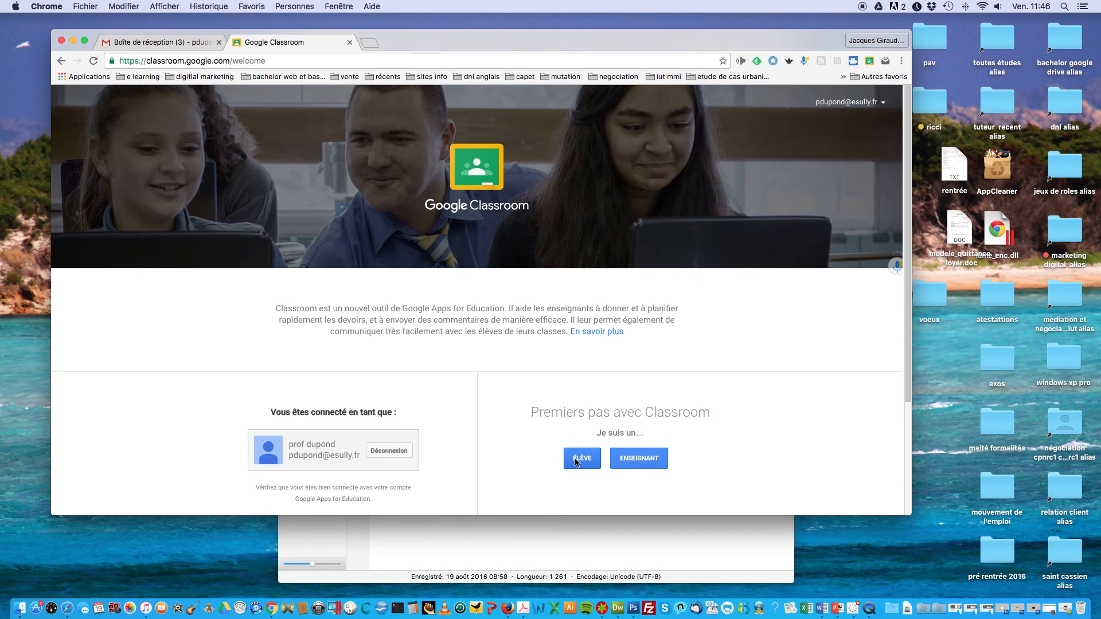
# Step: Enter Classroom as ENSEIGNANT and show the + options to join or create a course
pyautogui.click(633, 462)
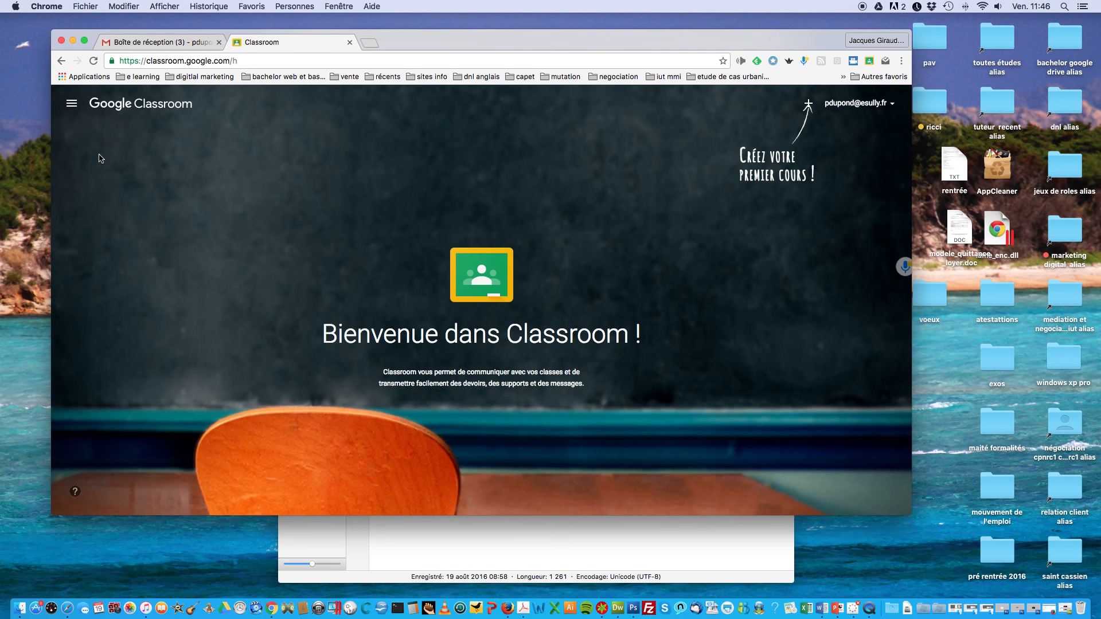
pyautogui.click(809, 105)
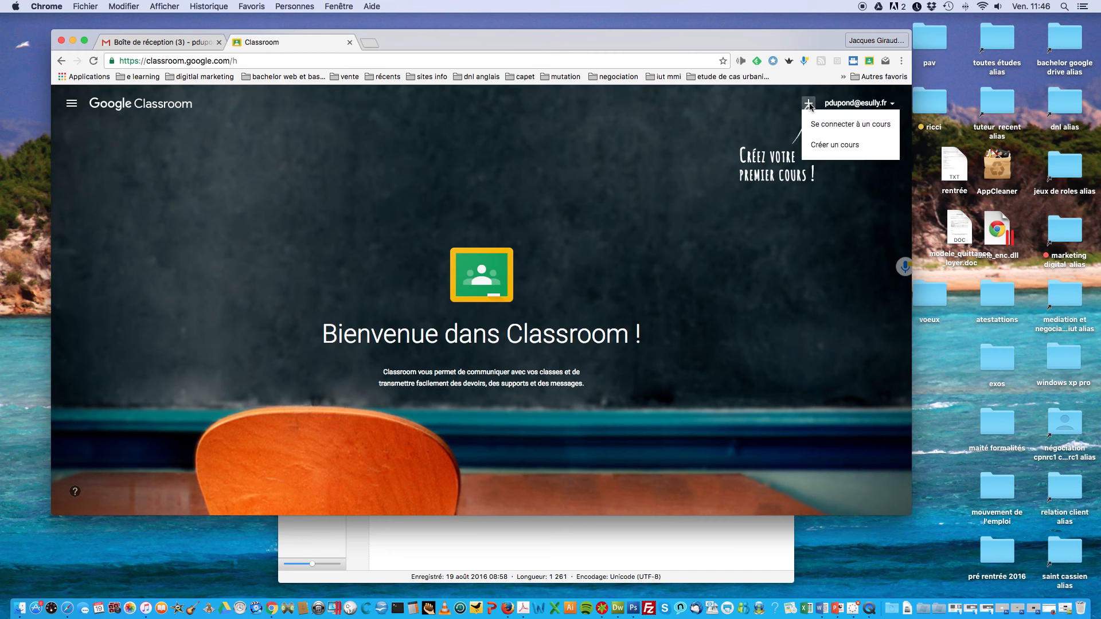
# Step: Create course 'mercatique terminale stmg', section 'terminale stmg', subject 'les cours et les applications de l'année 2016'
pyautogui.click(818, 148)
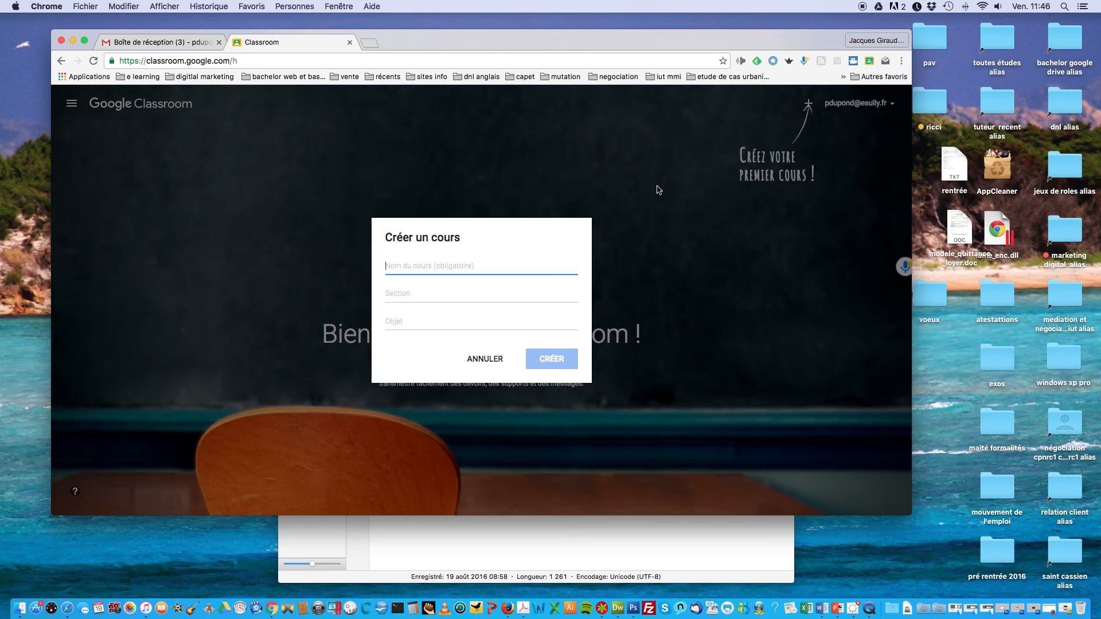
pyautogui.write('mer')
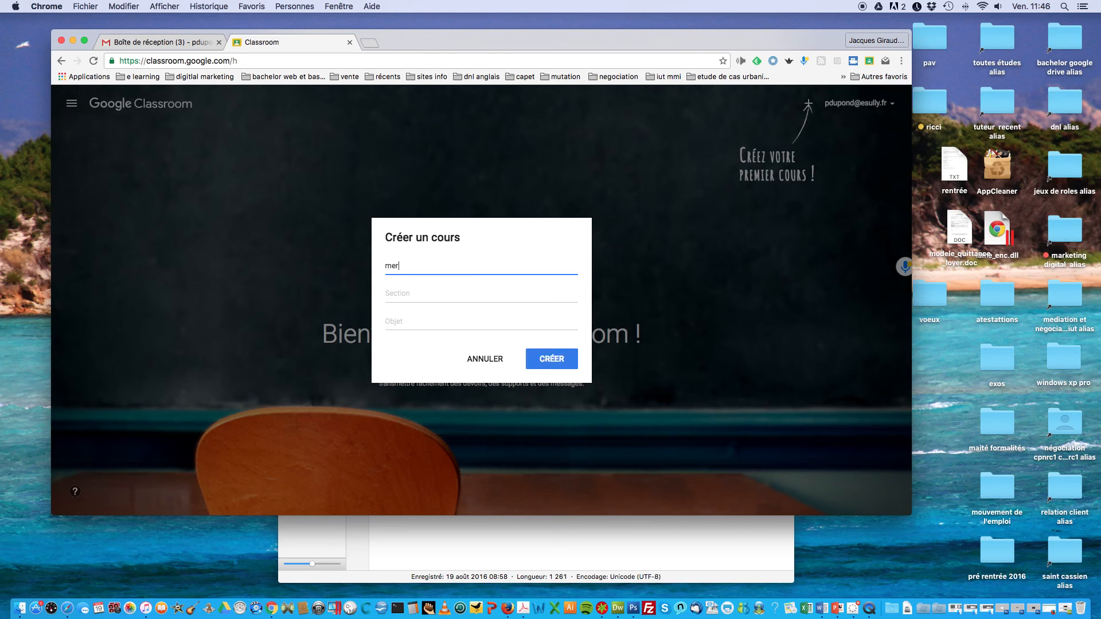
pyautogui.write('catique terminale')
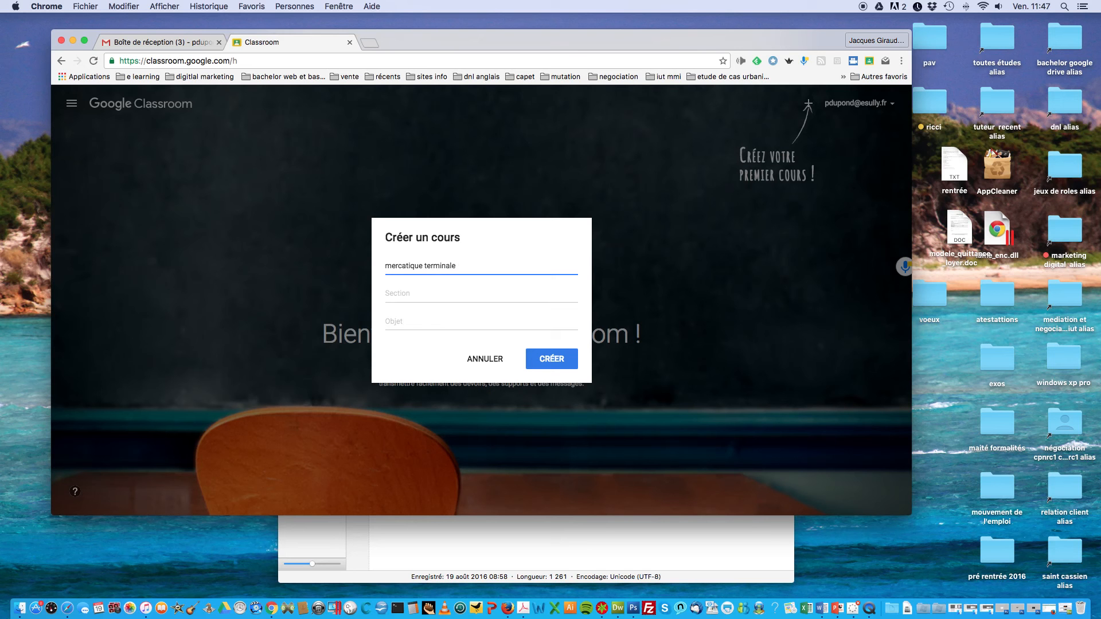
pyautogui.write(' stmg')
pyautogui.click(404, 293)
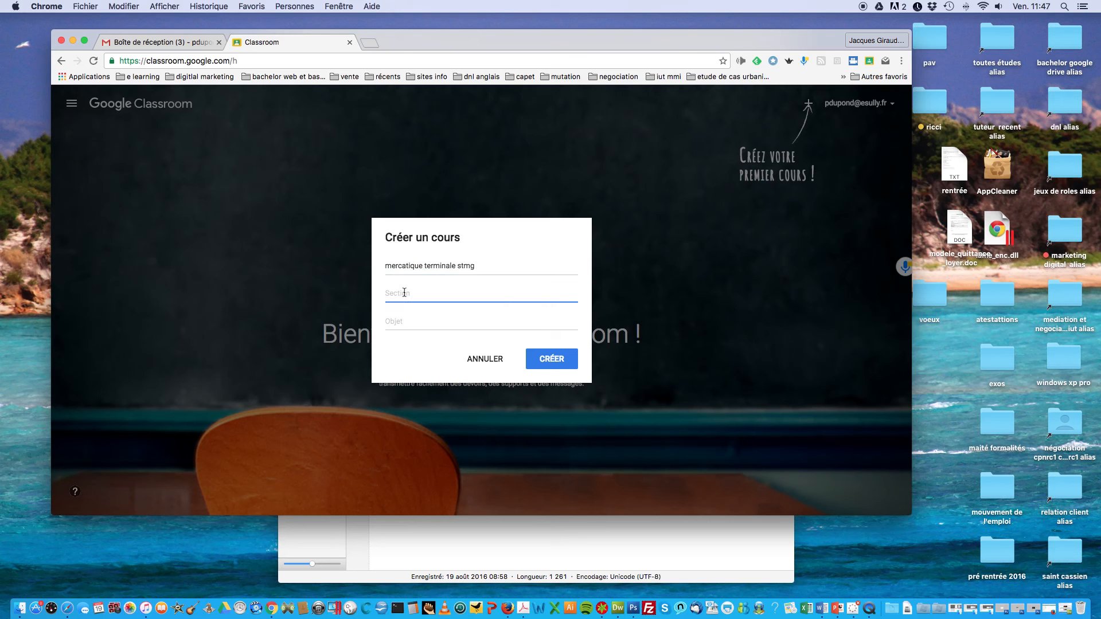
pyautogui.write('terminale stmg')
pyautogui.click(405, 325)
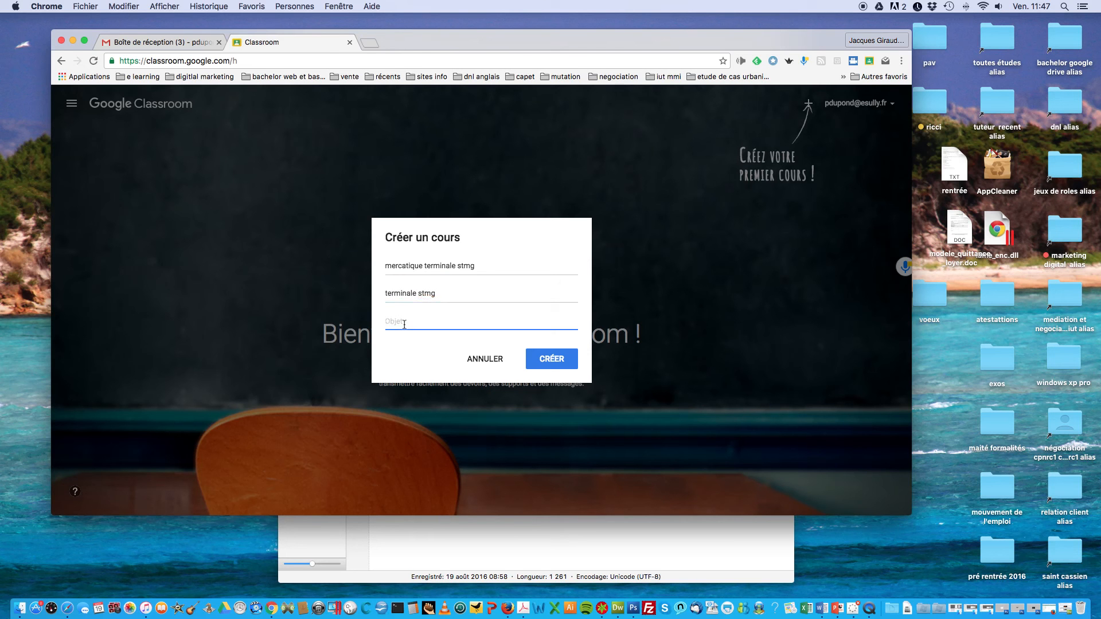
pyautogui.write('les cours et les applications de')
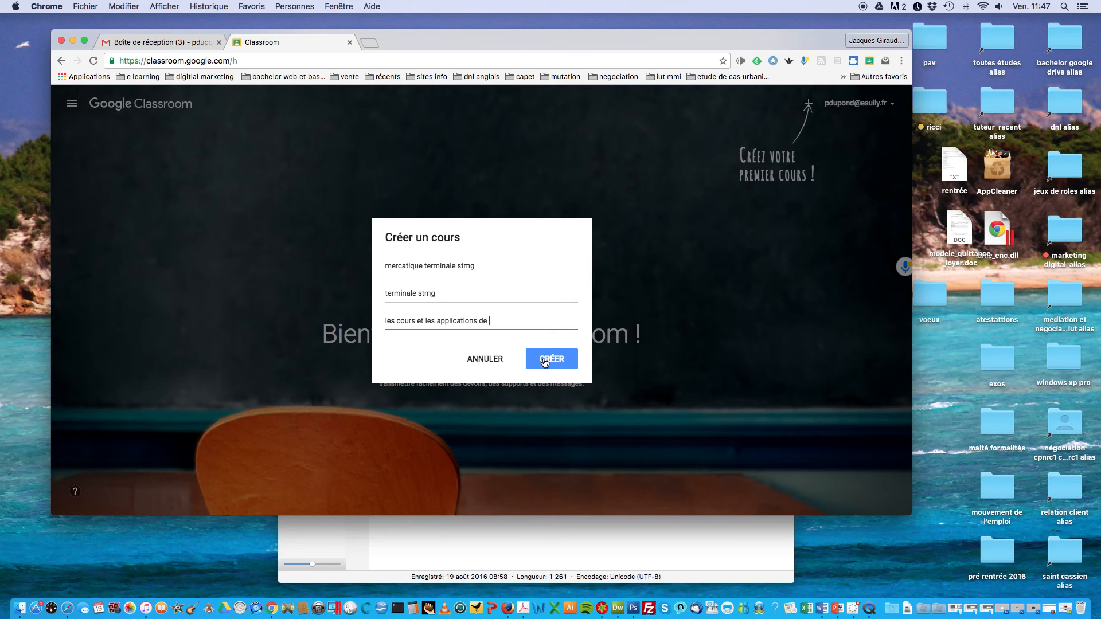
pyautogui.write("l'année 2016")
pyautogui.click(552, 360)
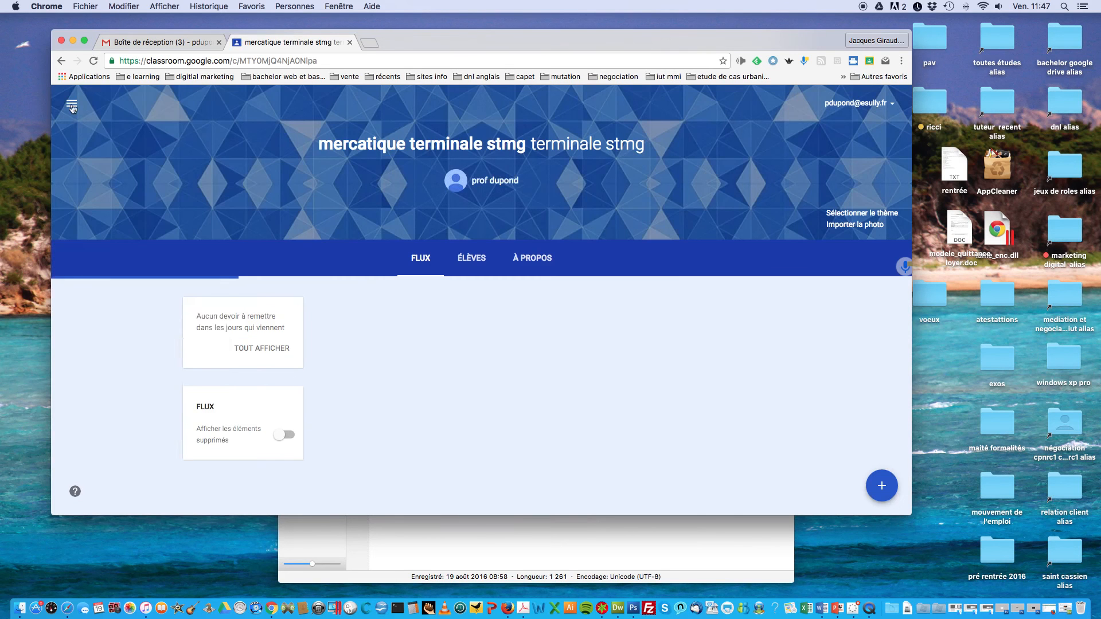
# Step: Go to the Cours list, dismiss the pop-ups, and open the mercatique terminale stmg course stream
pyautogui.click(72, 105)
pyautogui.click(73, 109)
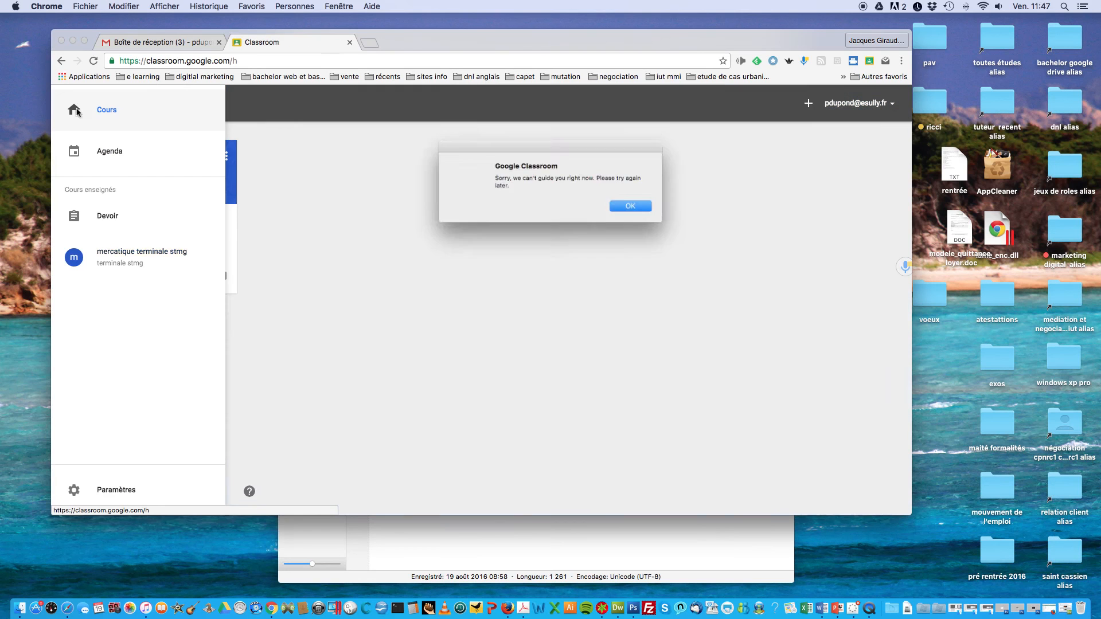
pyautogui.click(636, 208)
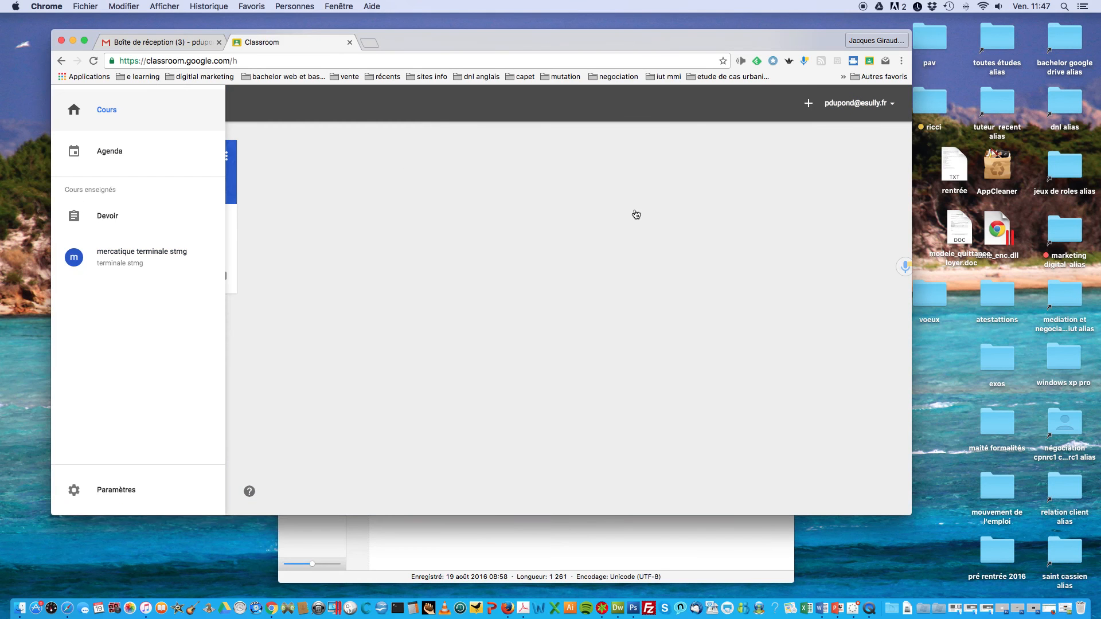
pyautogui.click(72, 103)
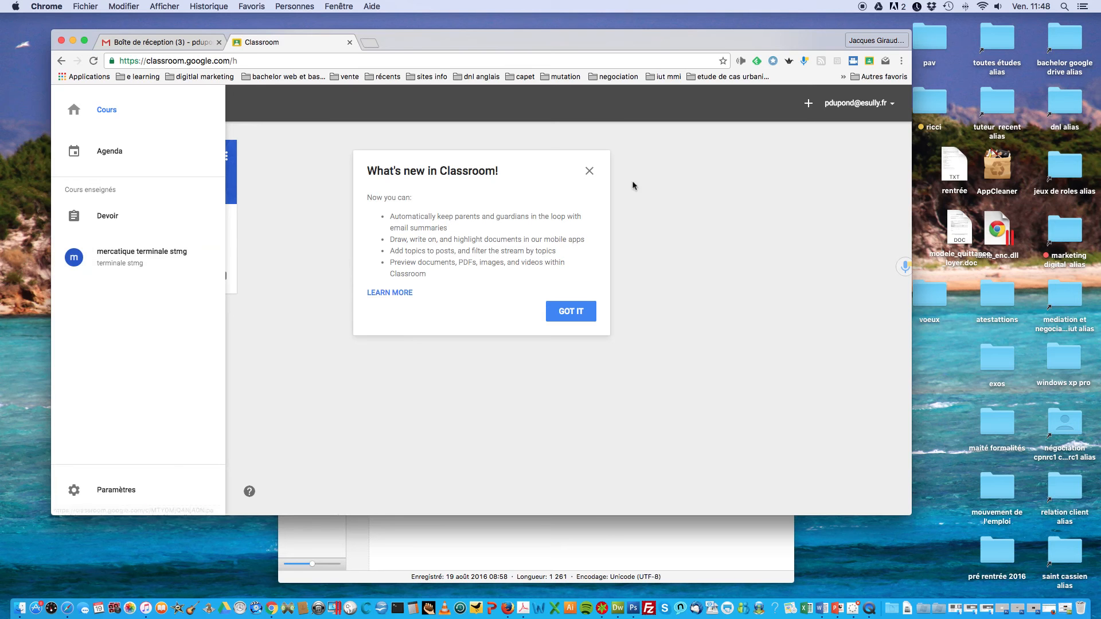
pyautogui.click(589, 172)
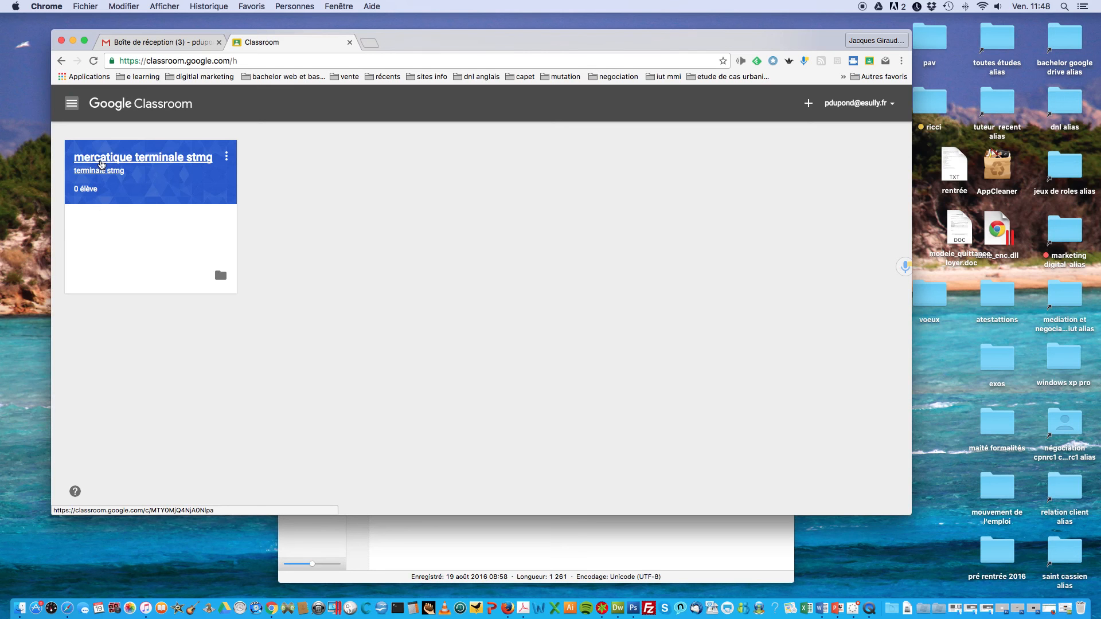
pyautogui.click(117, 164)
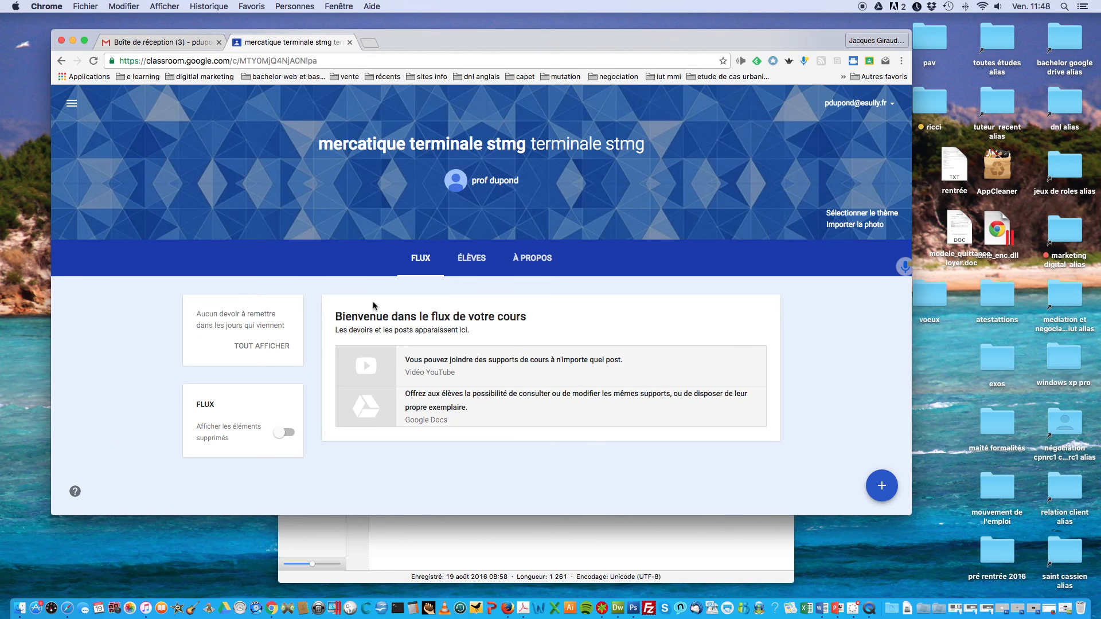
pyautogui.moveTo(879, 494)
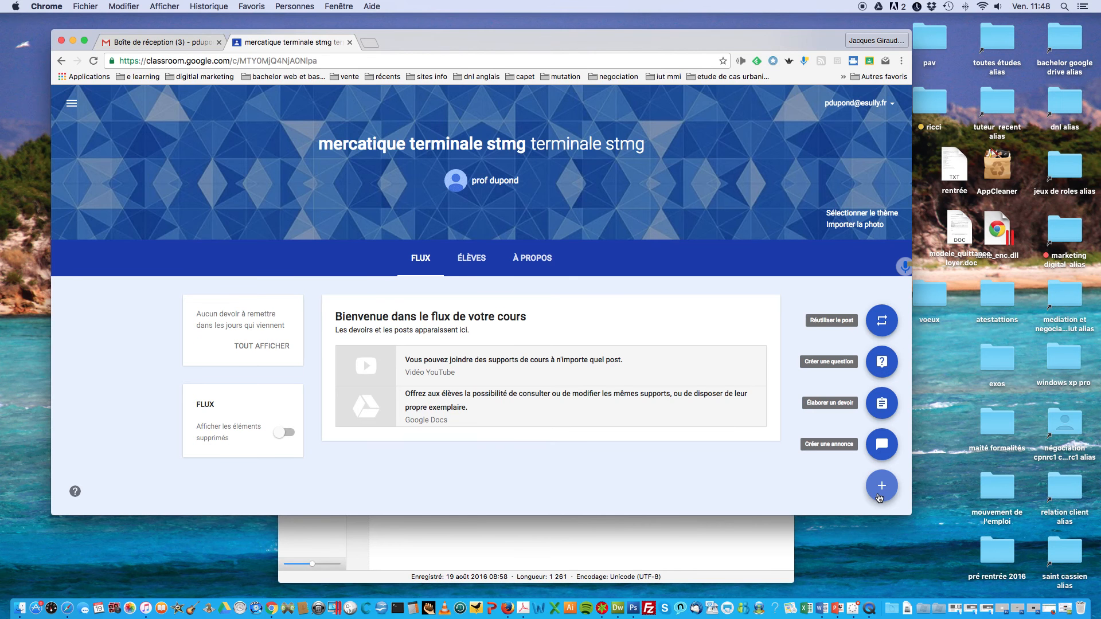
# Step: Start a class announcement reading 'le programme de l'année'
pyautogui.click(880, 445)
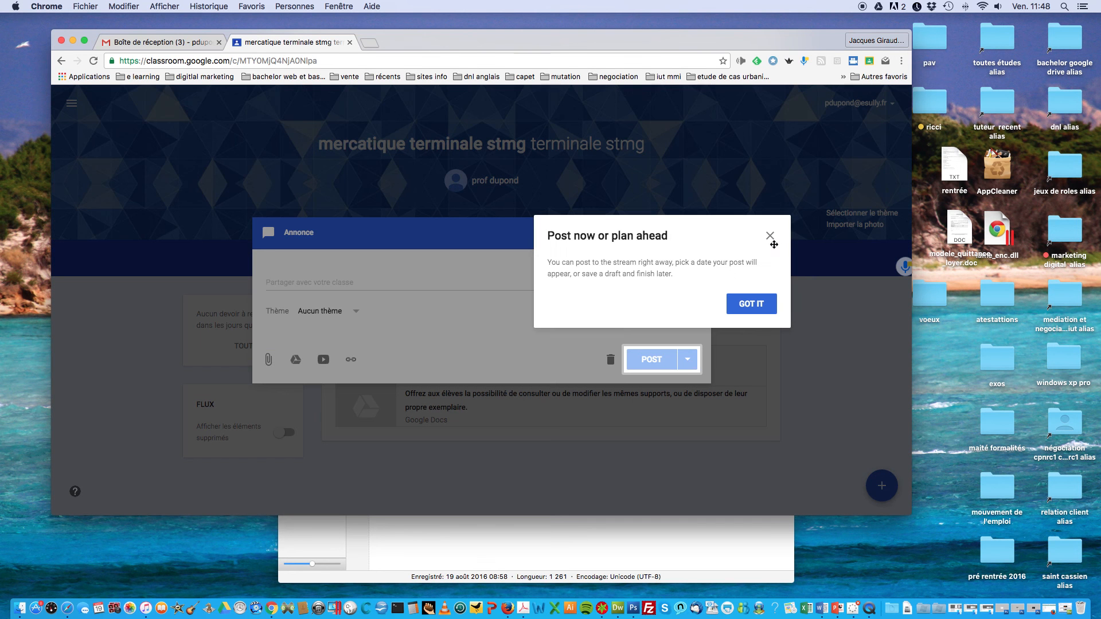
pyautogui.click(770, 236)
pyautogui.click(314, 279)
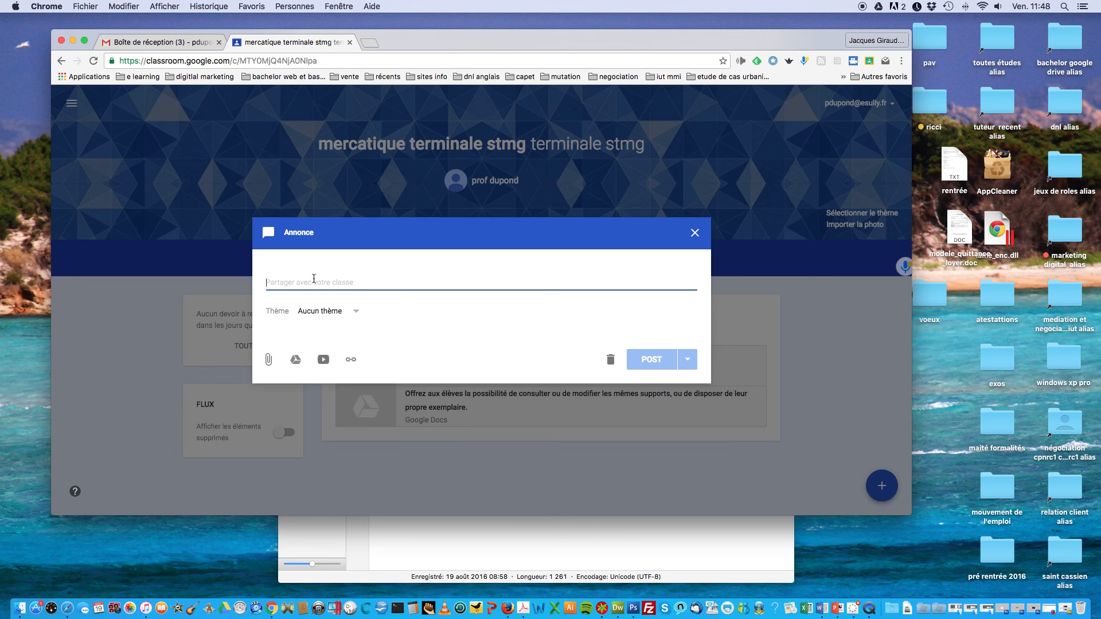
pyautogui.write('le ')
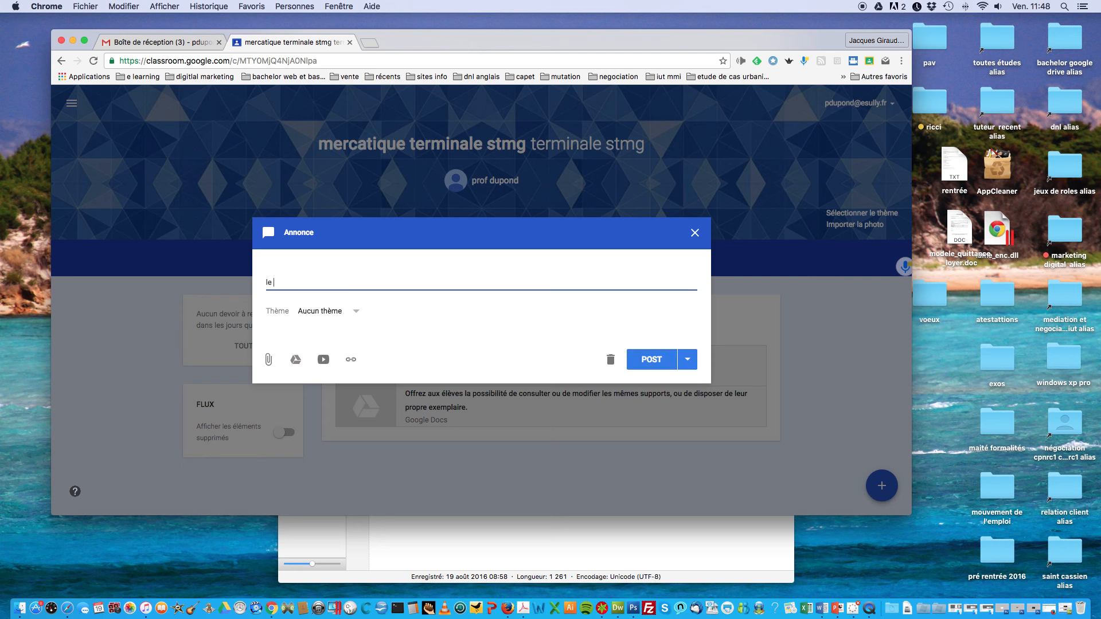
pyautogui.write("programme de l'année")
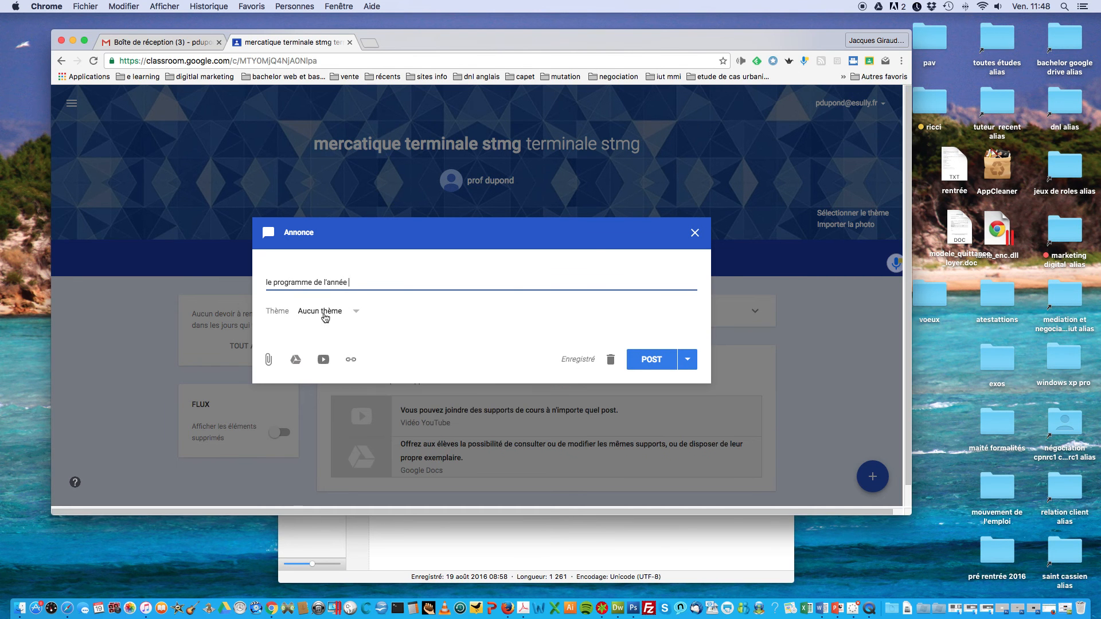
# Step: Keep 'Aucun thème', append 'sous forme de tableau', and begin importing a file
pyautogui.click(350, 314)
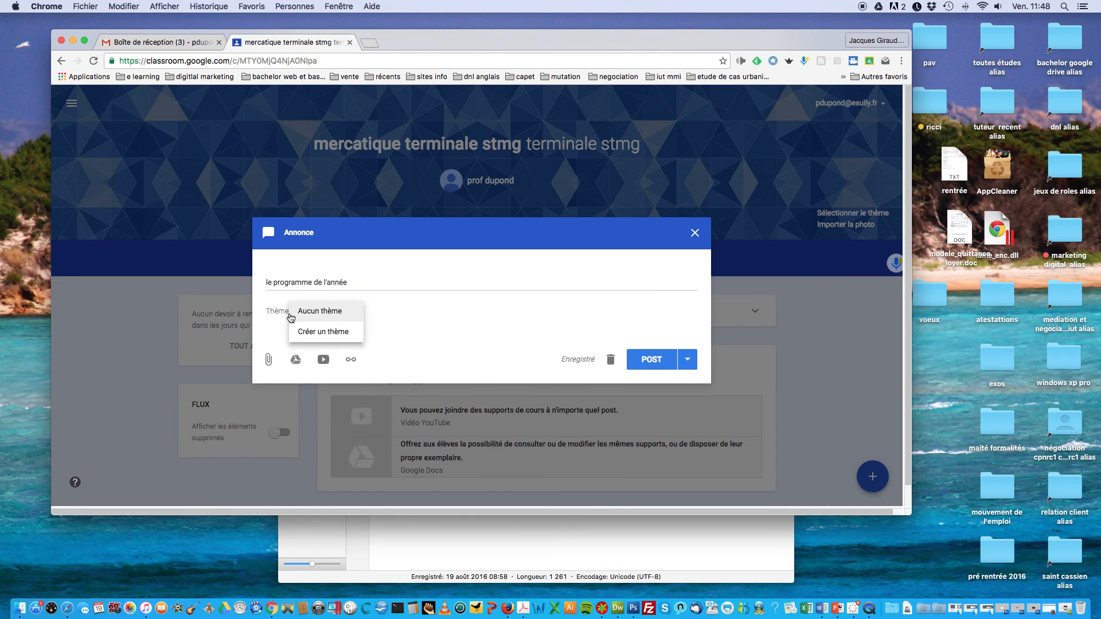
pyautogui.click(363, 281)
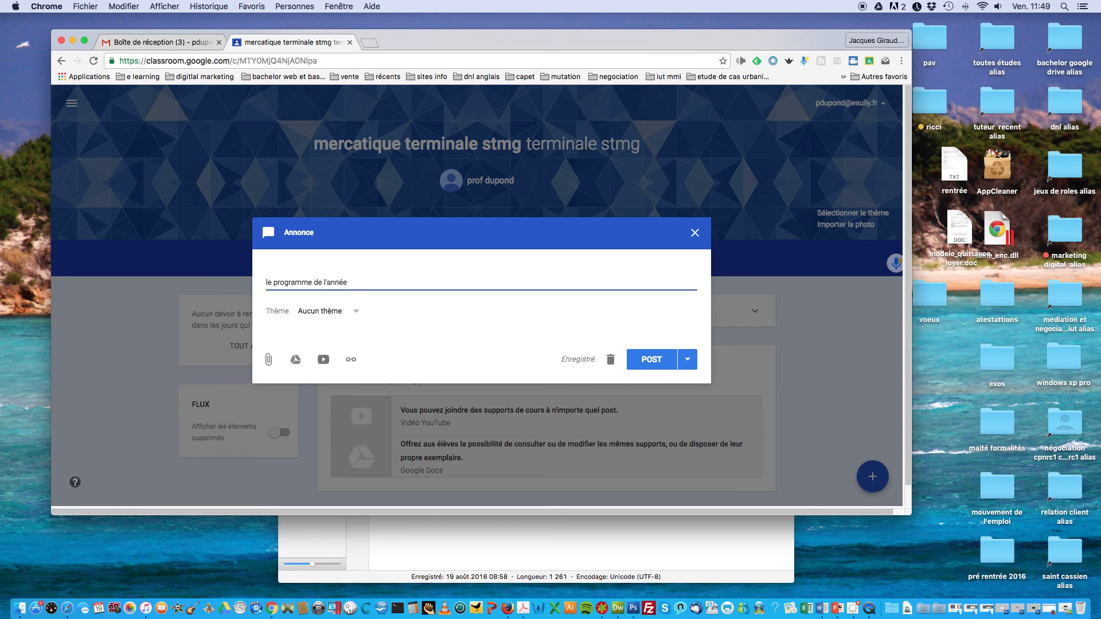
pyautogui.write('sous forme de tableau')
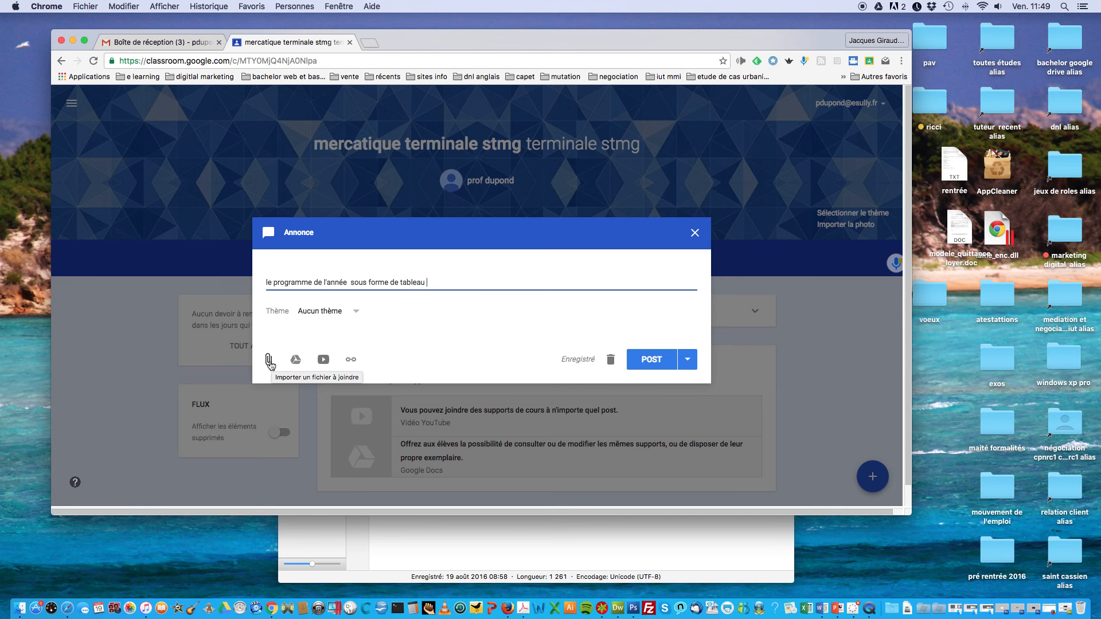
pyautogui.click(269, 362)
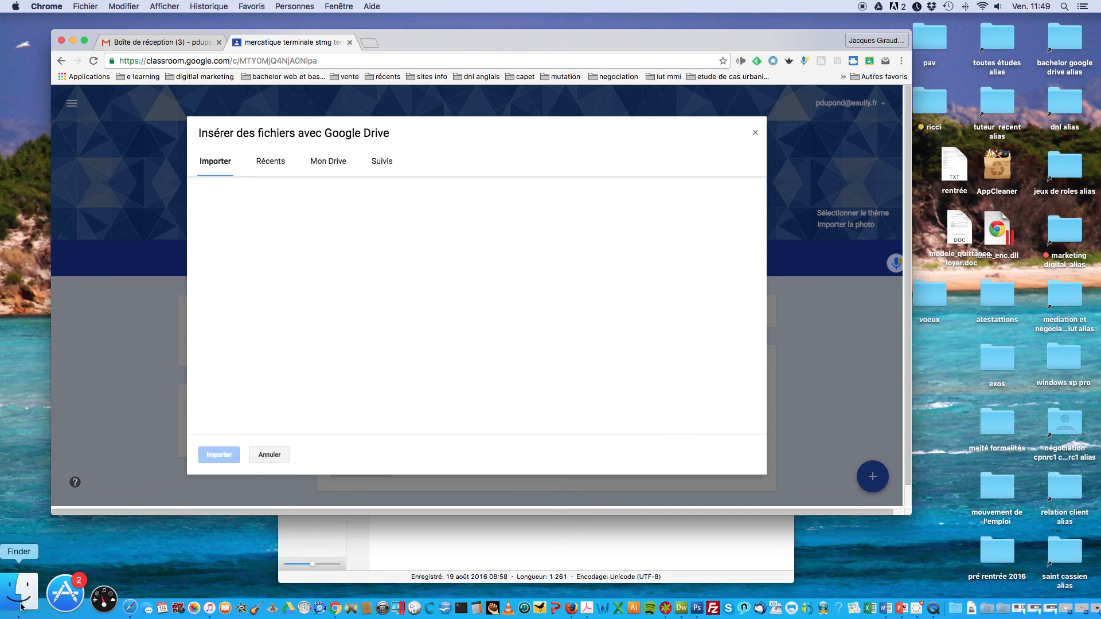
# Step: Upload 'NRC 1 GESTION DE PROJET 201415.doc' from Documents > nrc > pédago > previsionnels nrc 2014 2015 > previ 20142015
pyautogui.click(16, 593)
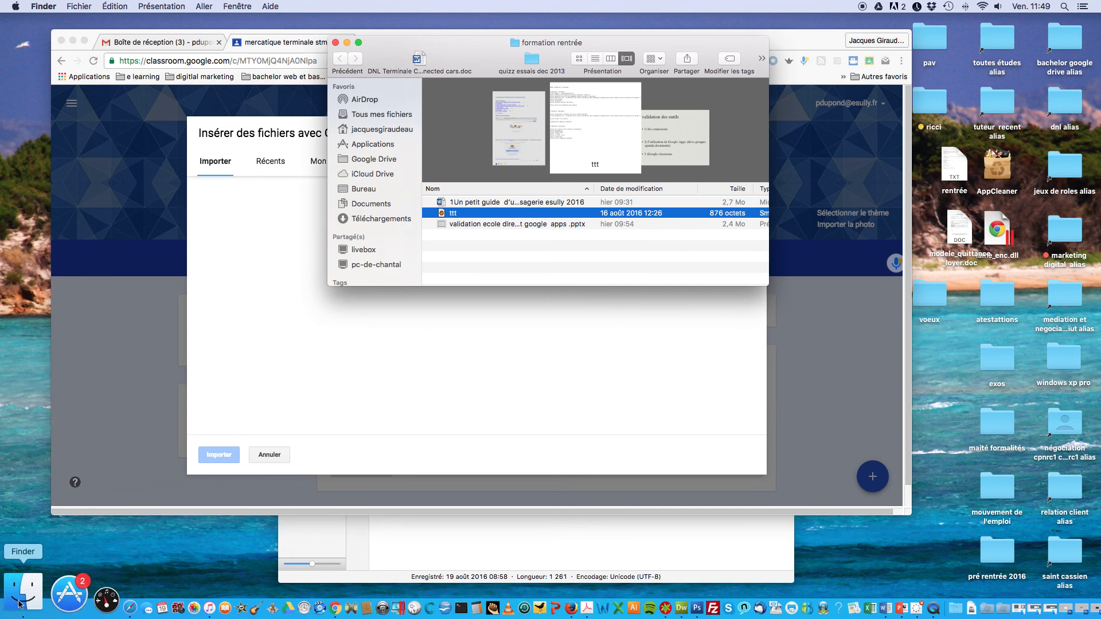
pyautogui.click(346, 204)
pyautogui.scroll(-1, 450, 210)
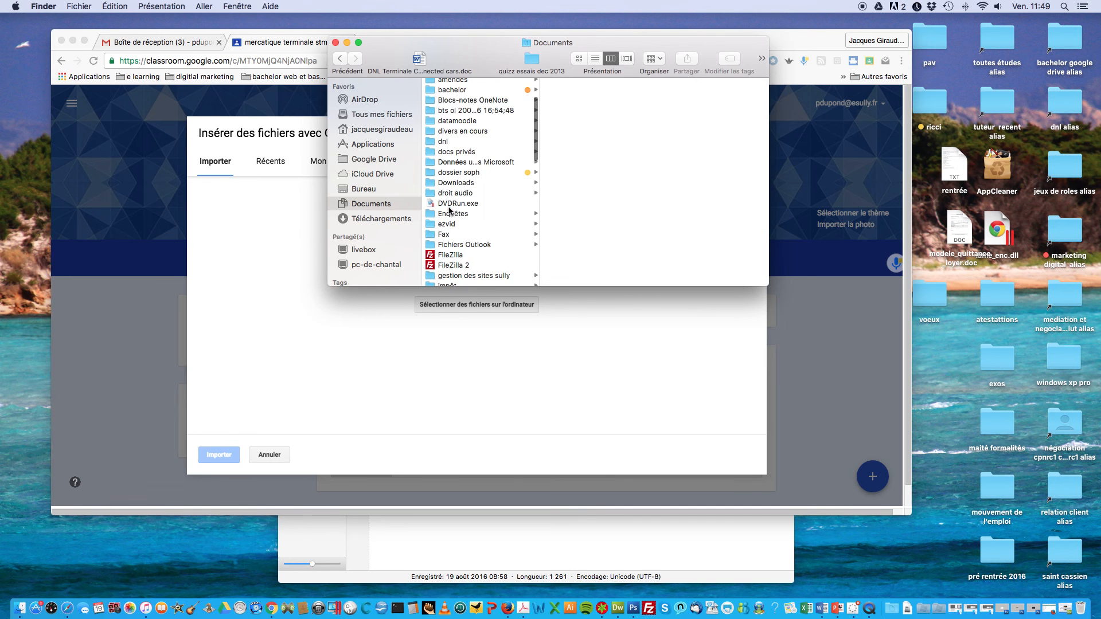
pyautogui.scroll(-10, 449, 210)
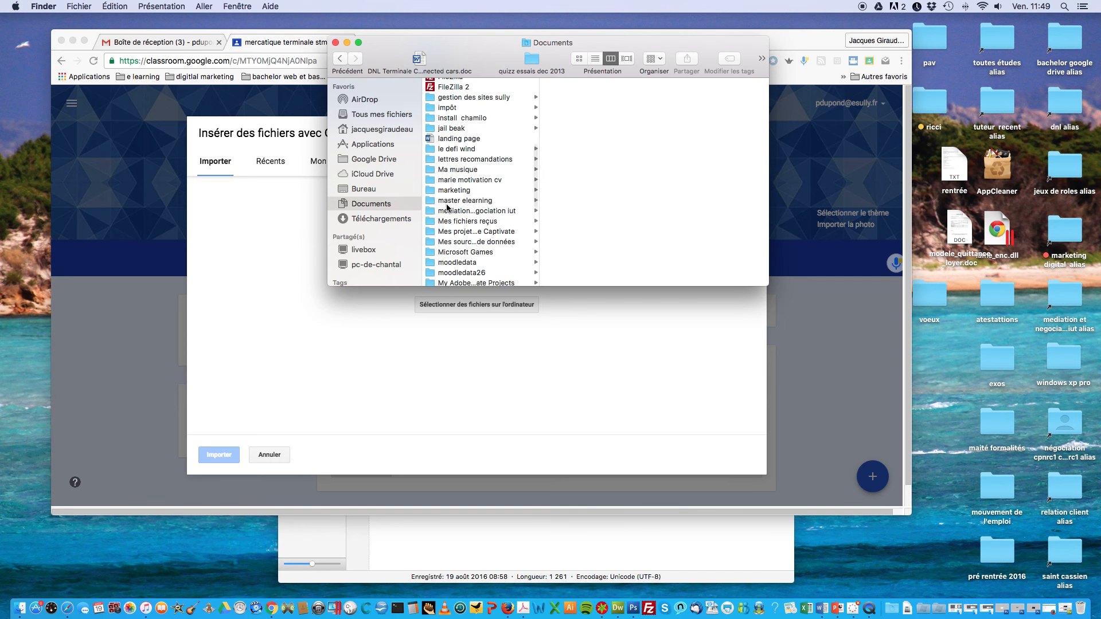
pyautogui.scroll(-2, 447, 209)
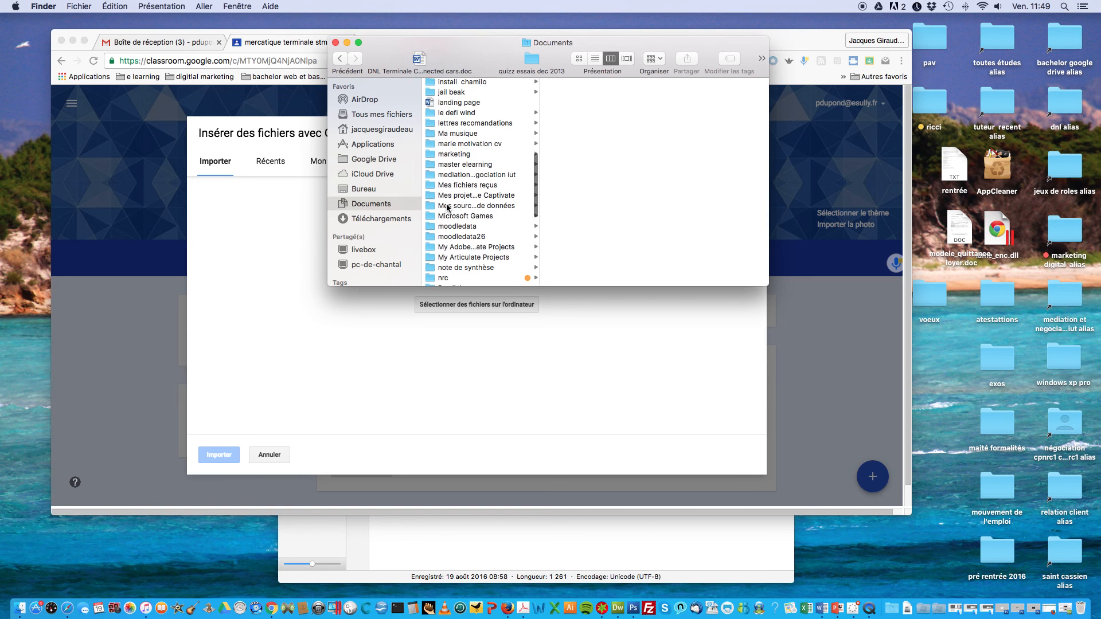
pyautogui.click(429, 277)
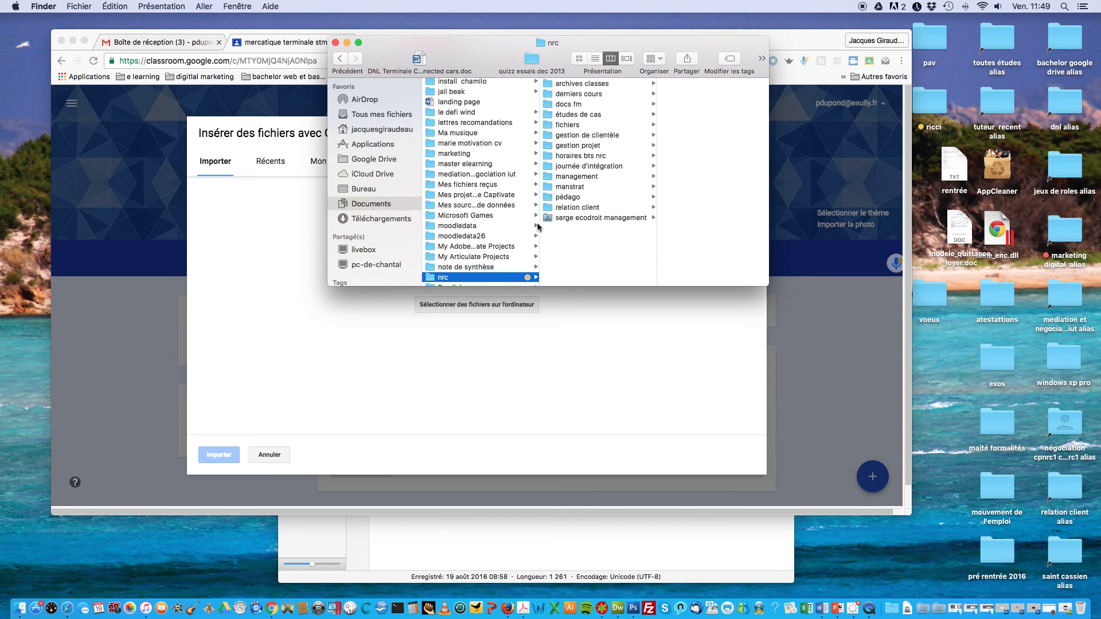
pyautogui.click(549, 199)
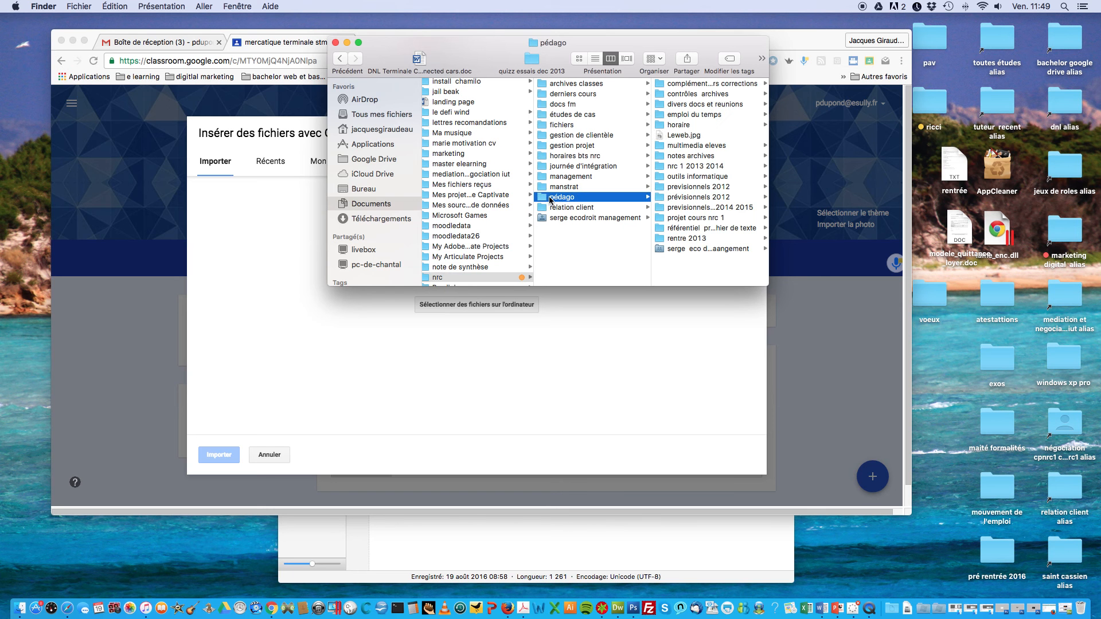
pyautogui.click(658, 209)
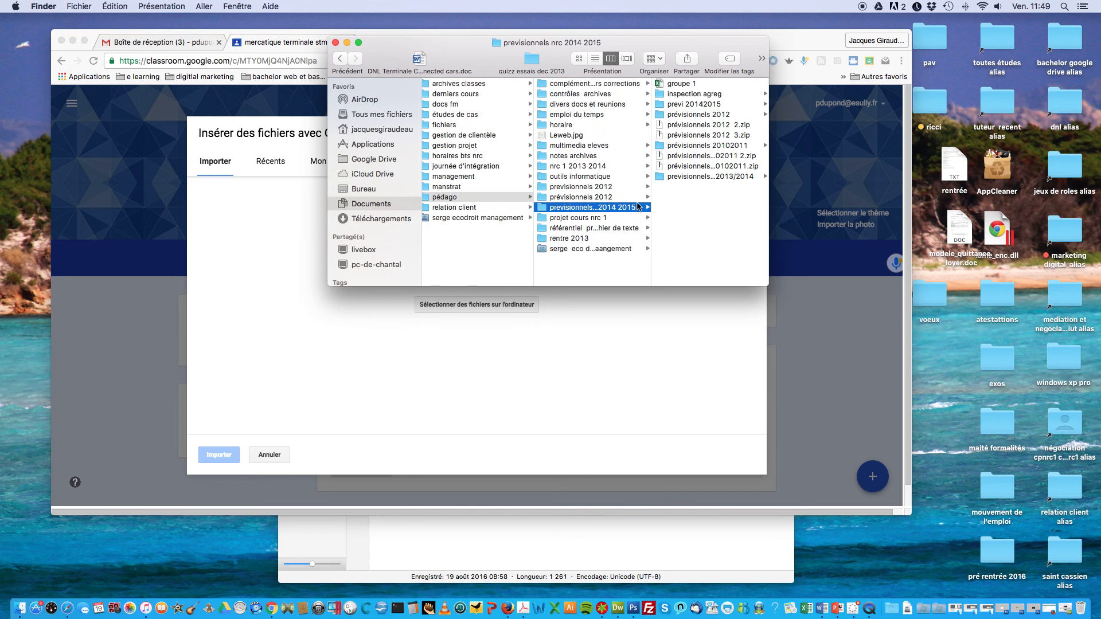
pyautogui.click(658, 106)
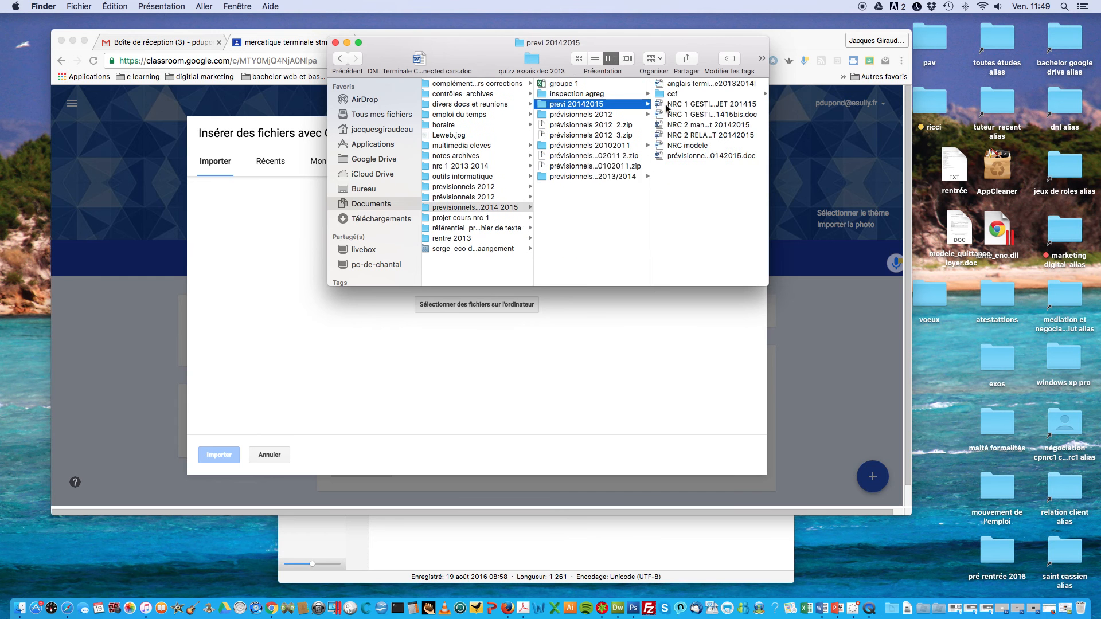
pyautogui.click(659, 105)
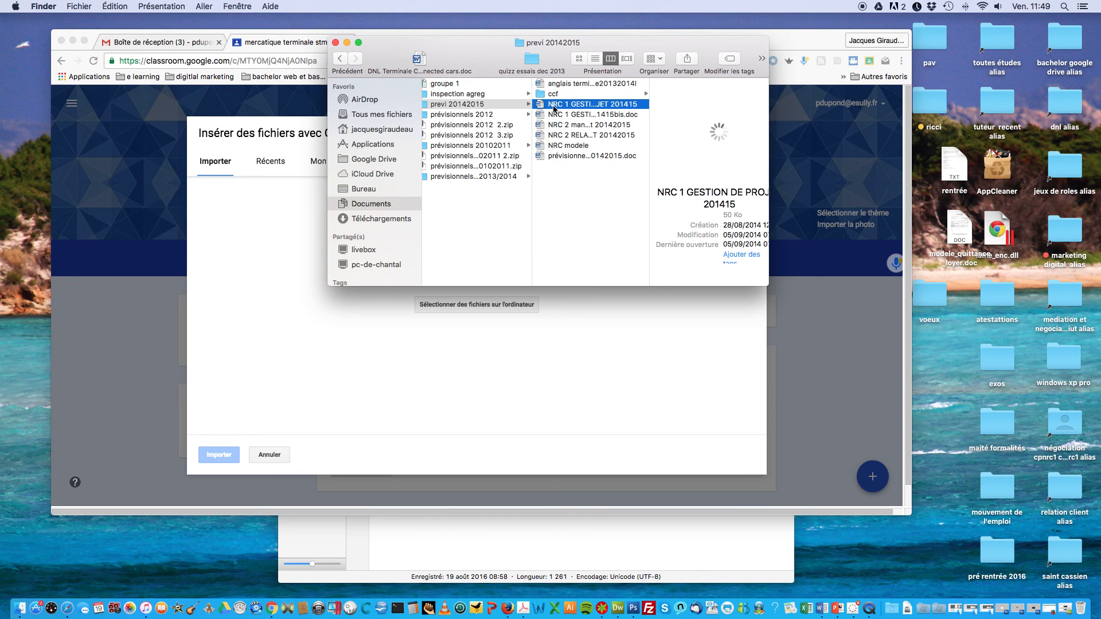
pyautogui.moveTo(543, 108); pyautogui.dragTo(362, 346)
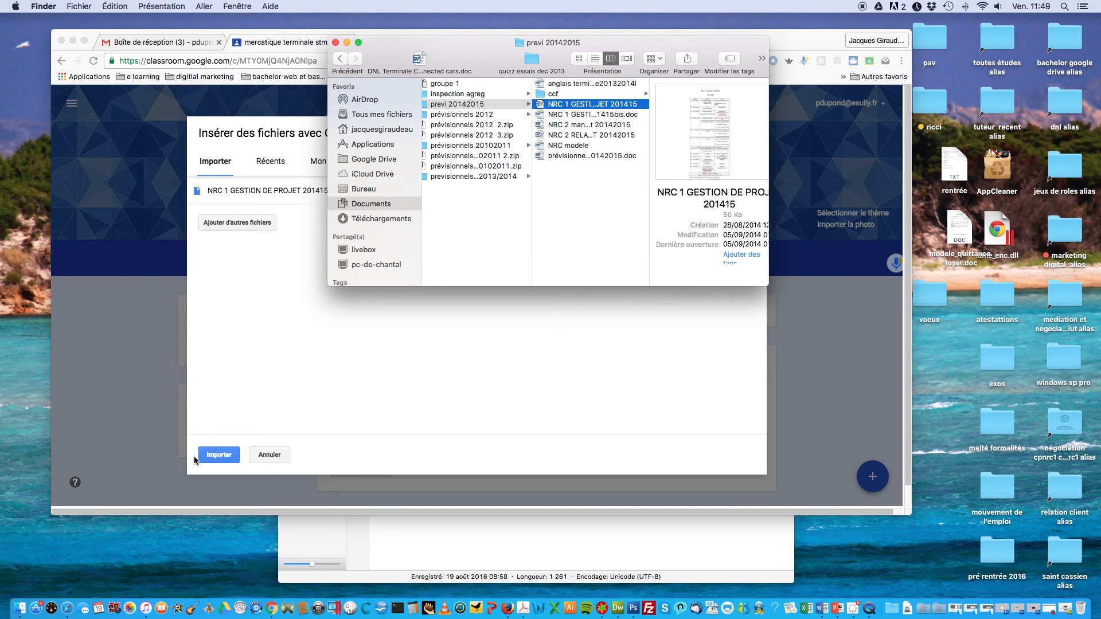
pyautogui.click(211, 454)
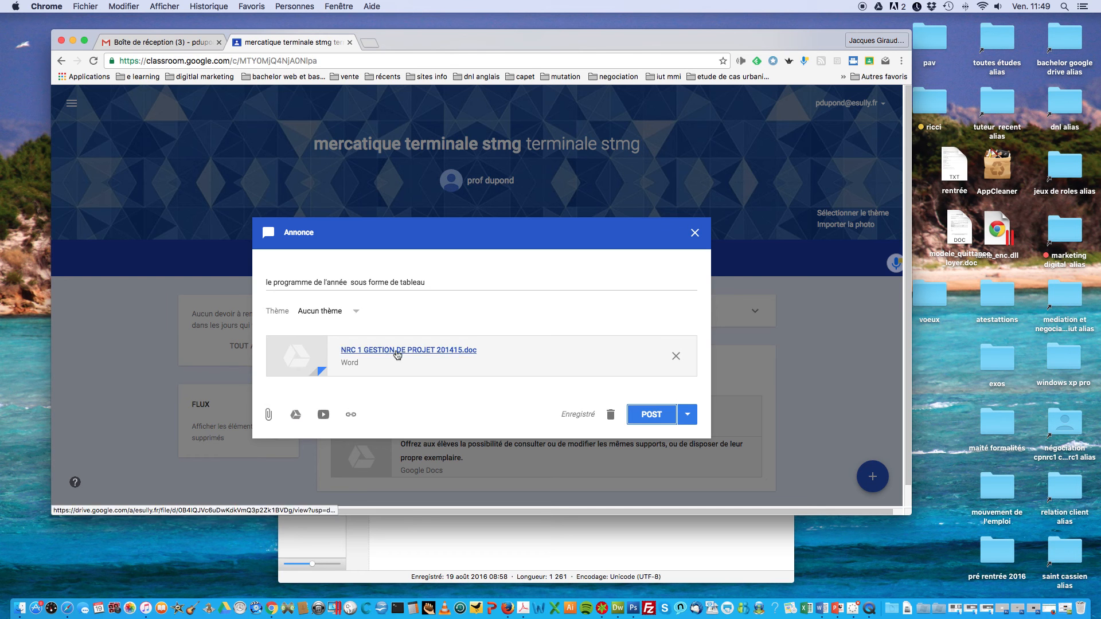
pyautogui.click(295, 420)
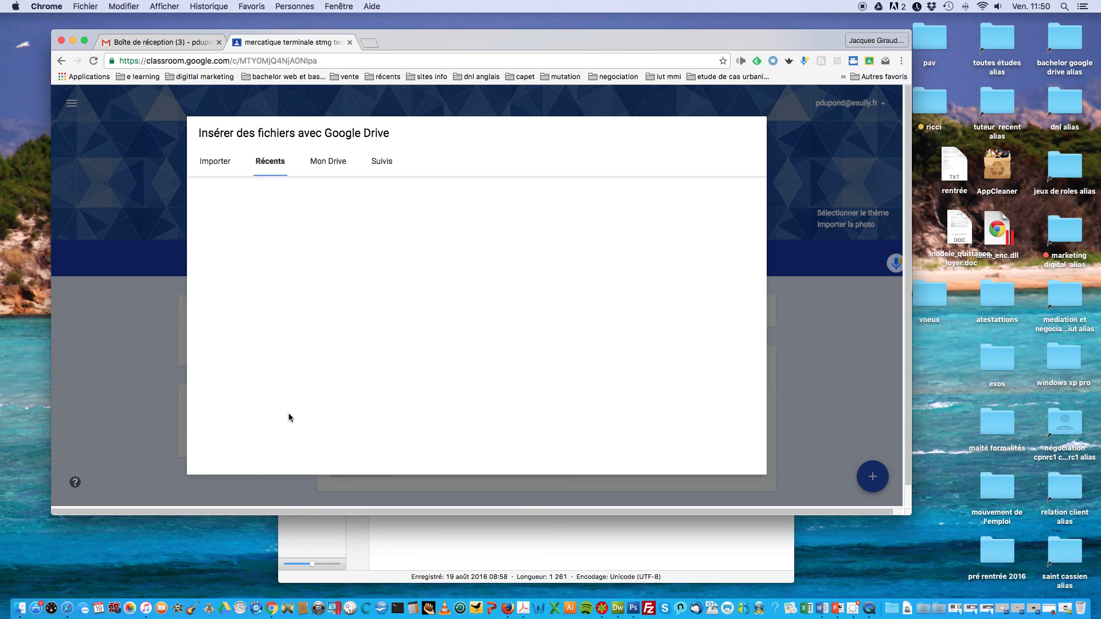
pyautogui.click(323, 164)
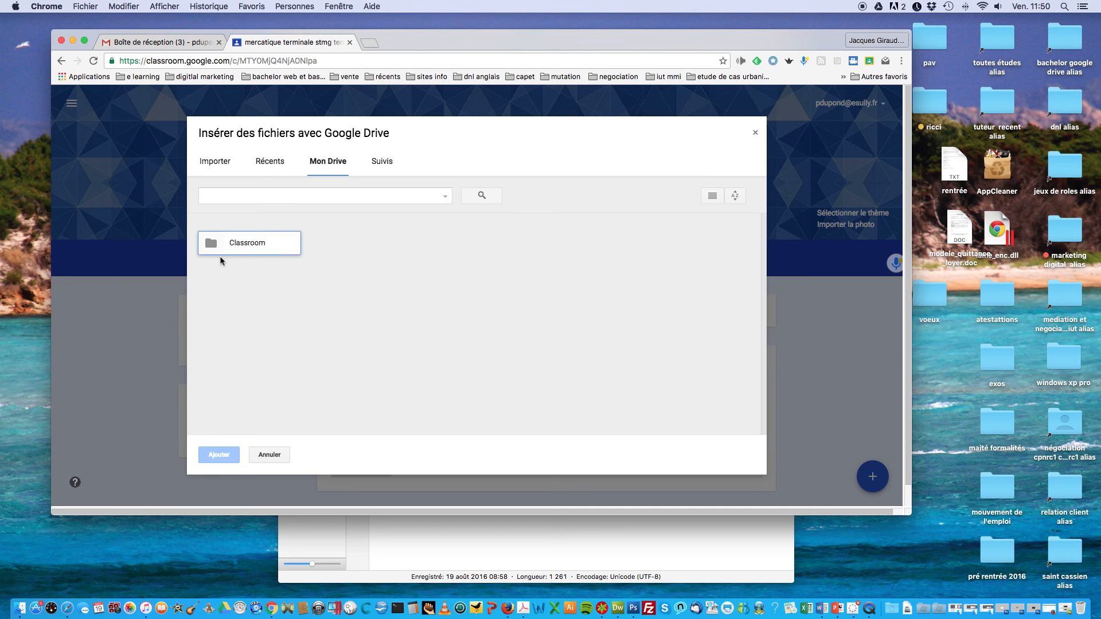
pyautogui.click(216, 166)
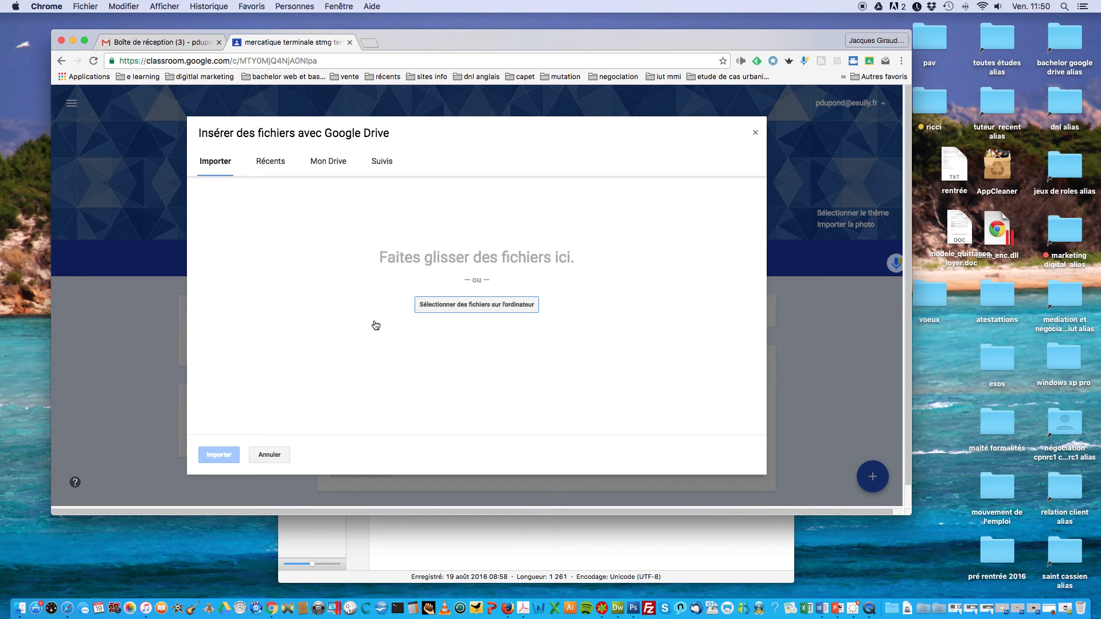
pyautogui.click(755, 136)
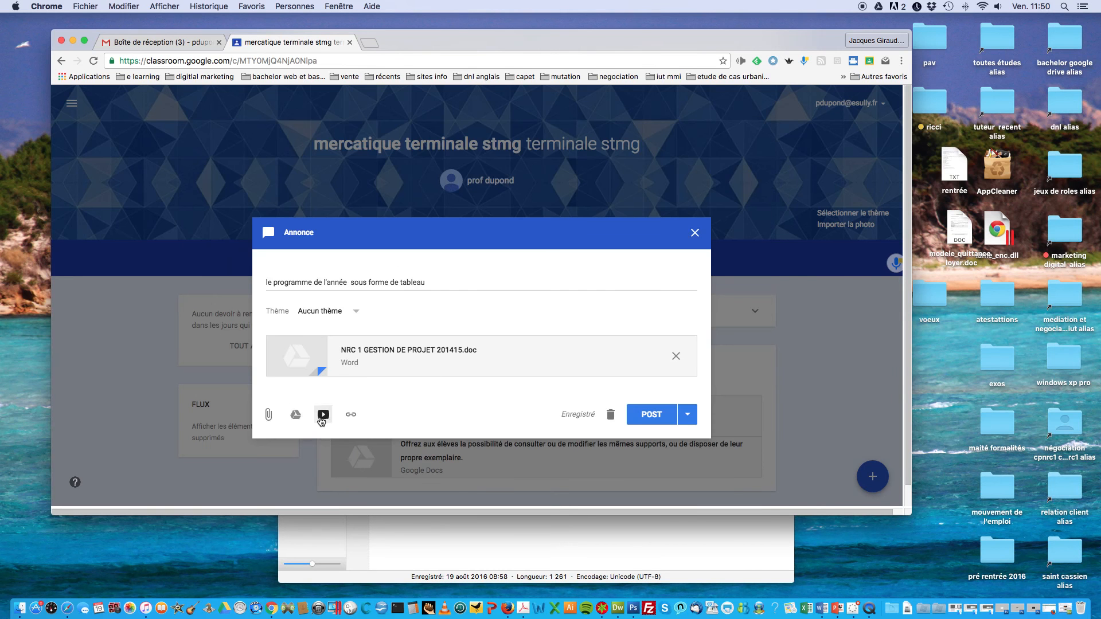
# Step: Search YouTube for 'technique de vente' and add the 'Comment répondre aux Objections Clients ? #1J1TDV' video
pyautogui.click(321, 419)
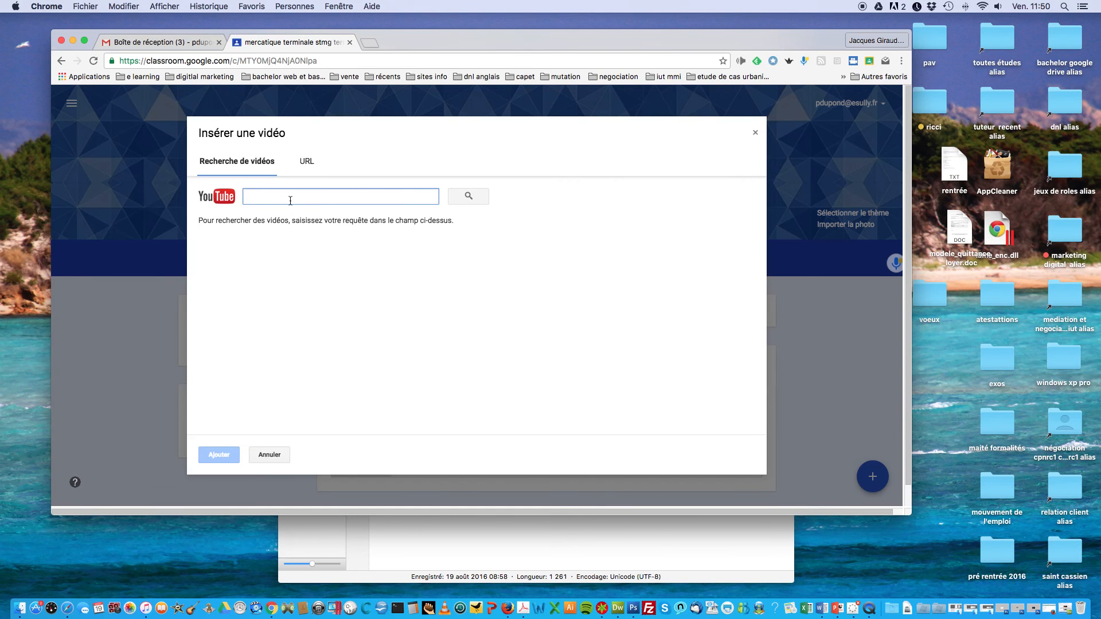
pyautogui.write('tec')
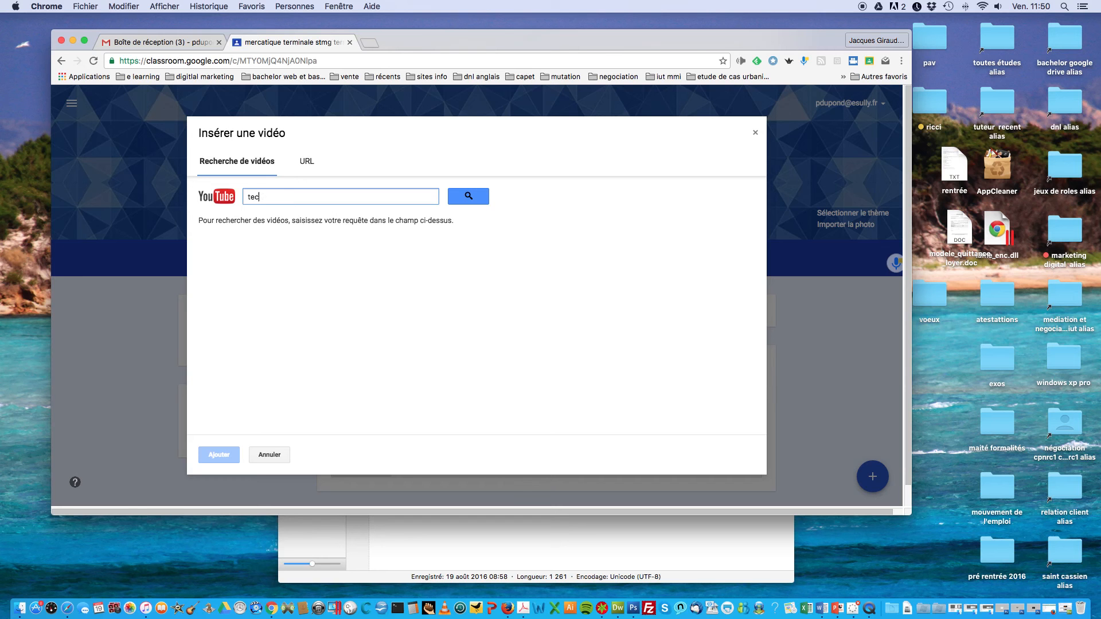
pyautogui.write('hnique de vente')
pyautogui.click(456, 198)
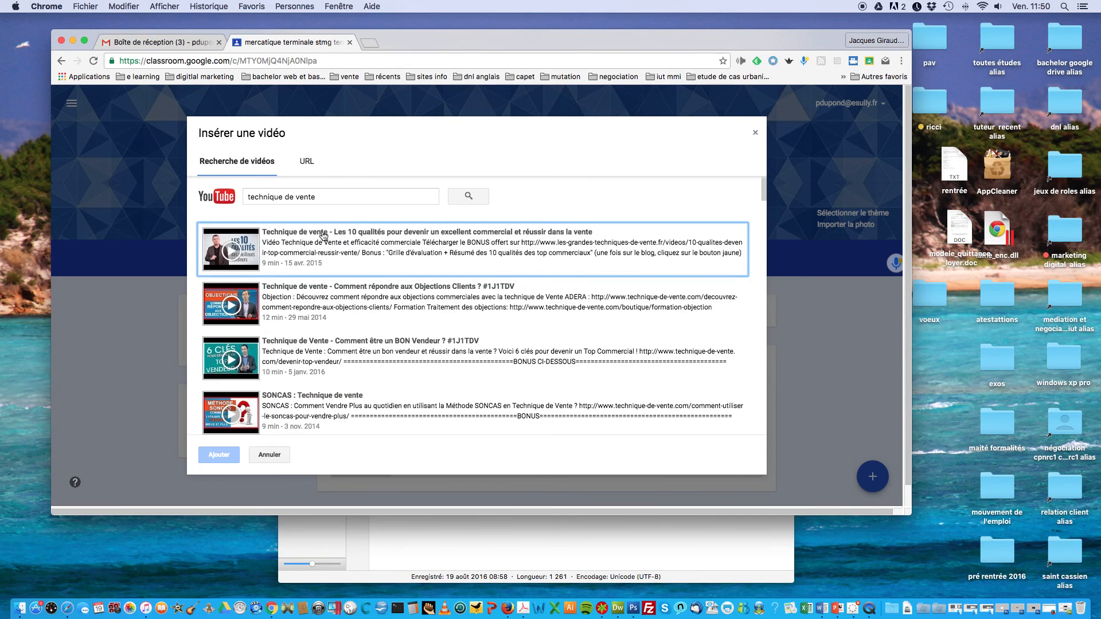
pyautogui.click(332, 291)
pyautogui.click(326, 302)
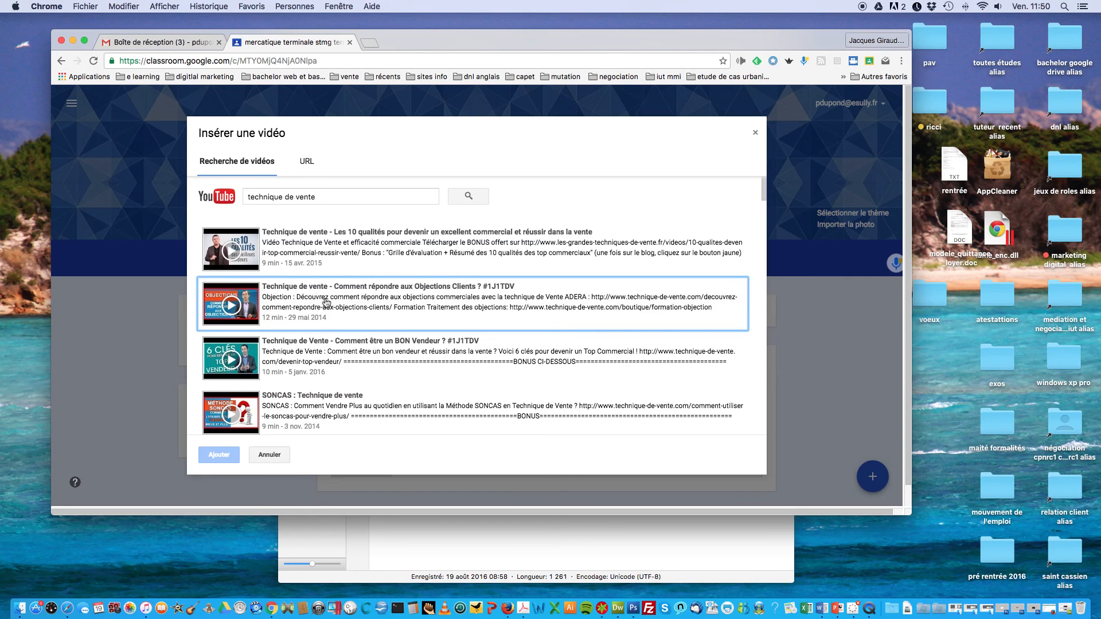
pyautogui.click(326, 302)
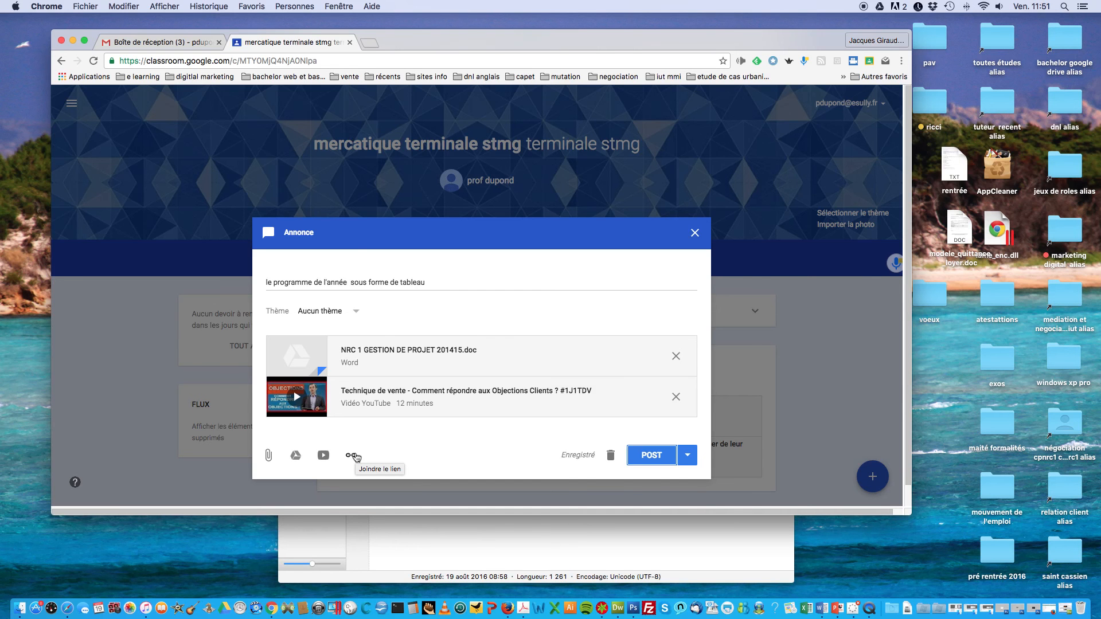
# Step: Publish the announcement with its Word file and video, then show the new-post options
pyautogui.click(646, 459)
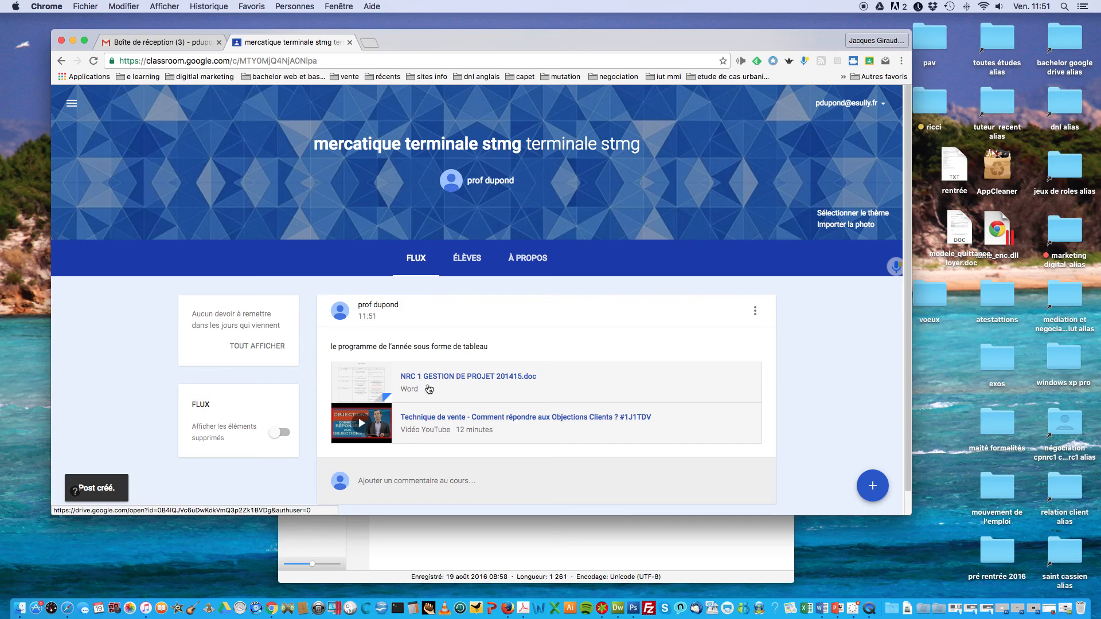
pyautogui.click(872, 486)
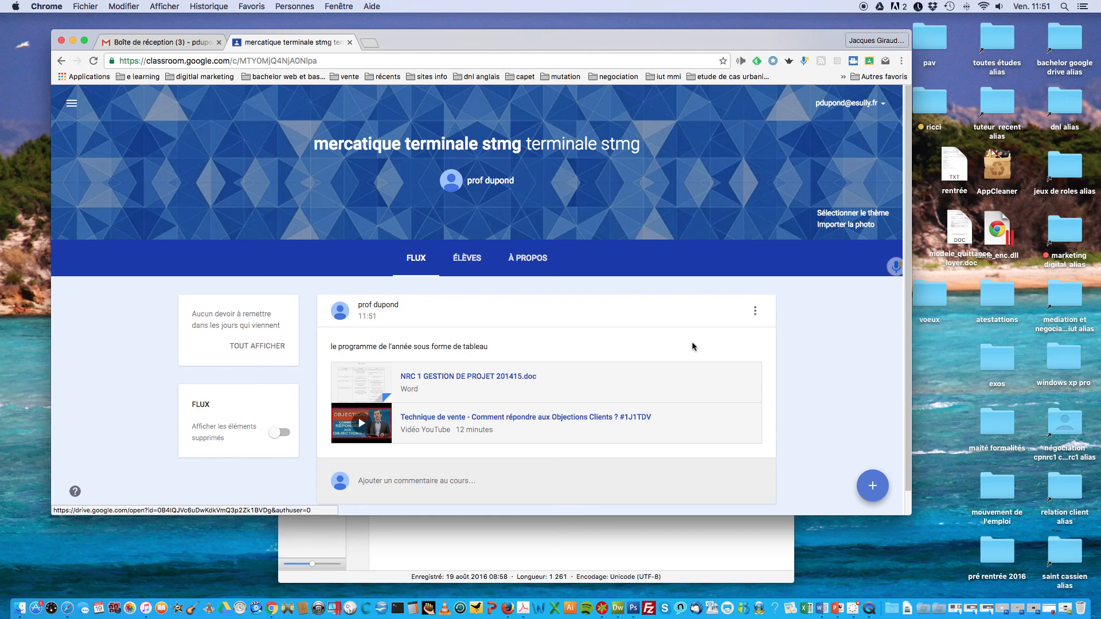
pyautogui.click(754, 312)
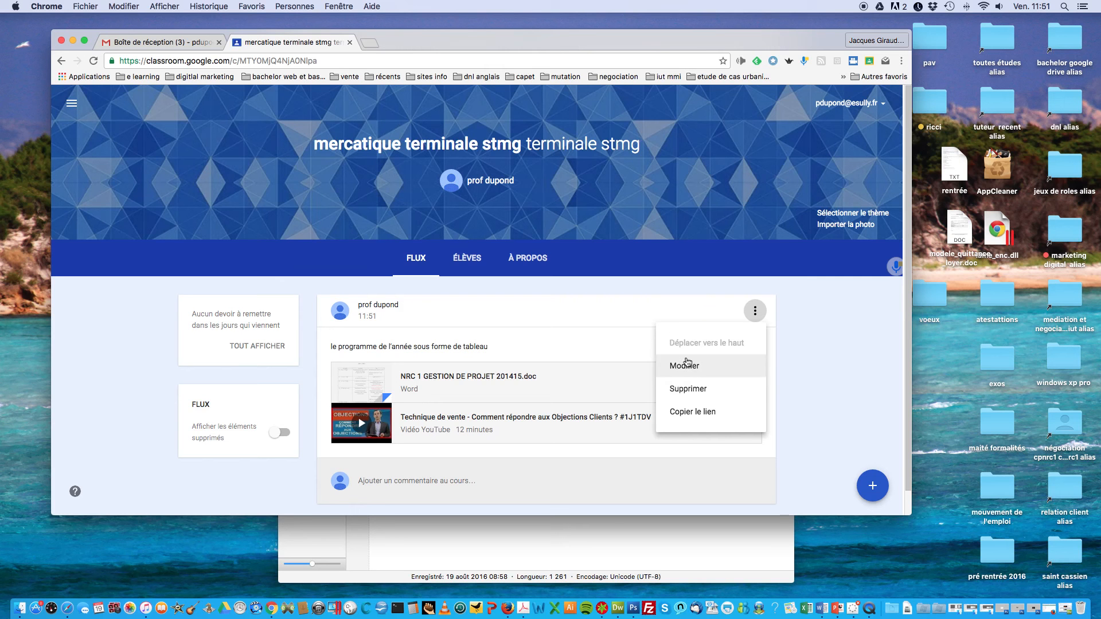
pyautogui.click(872, 485)
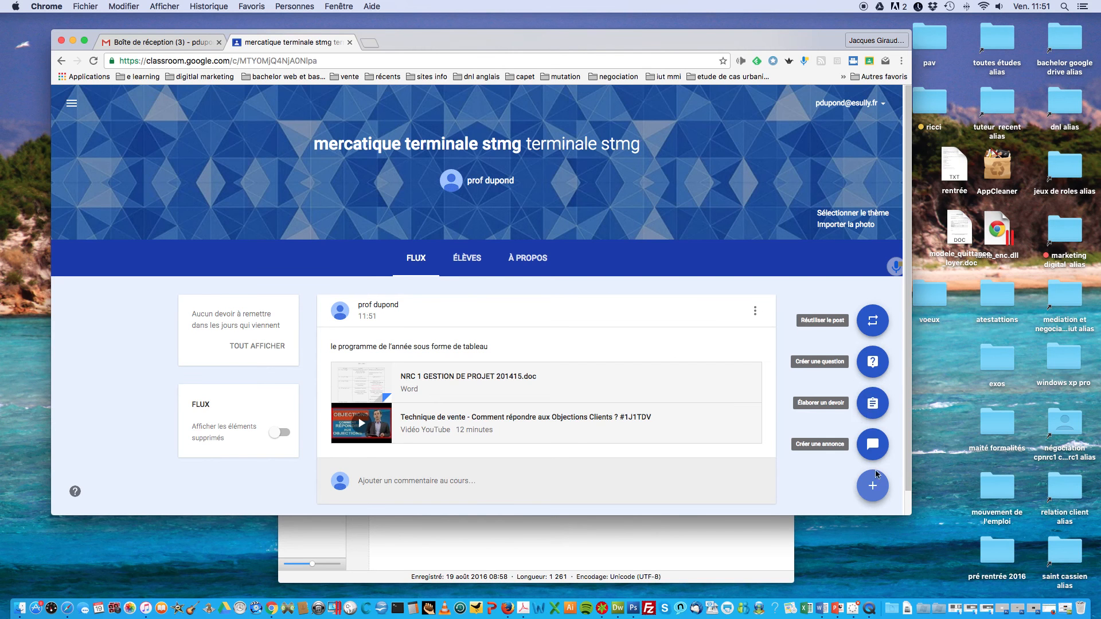
# Step: Start an assignment titled 'remise de la fiche de présentation', instructing students to fill in and return the template
pyautogui.click(874, 408)
pyautogui.click(274, 270)
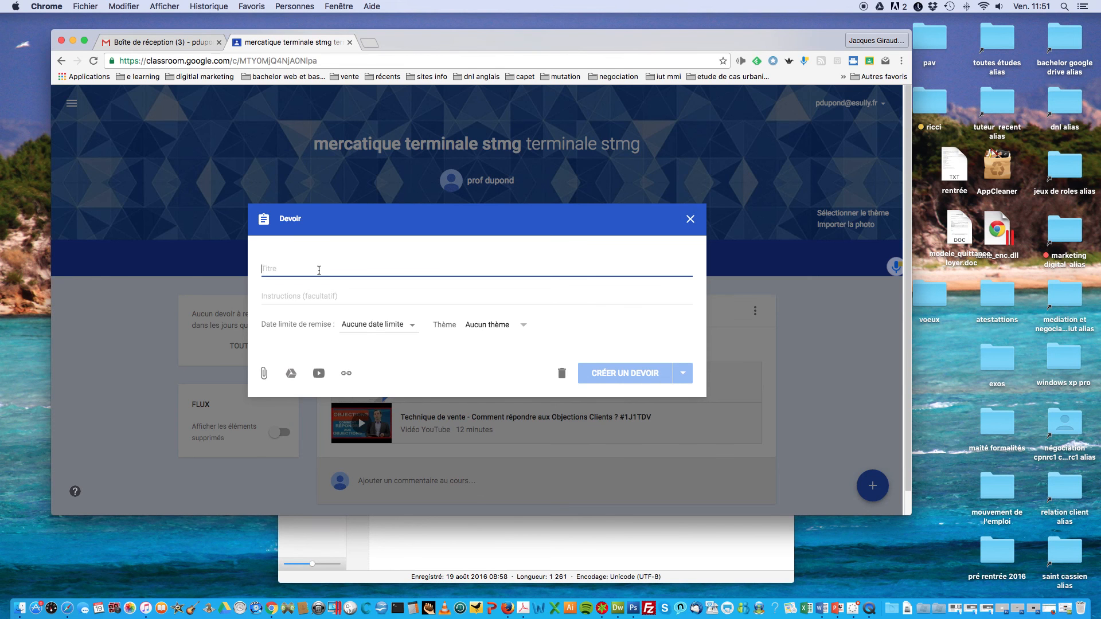
pyautogui.write('remise de ')
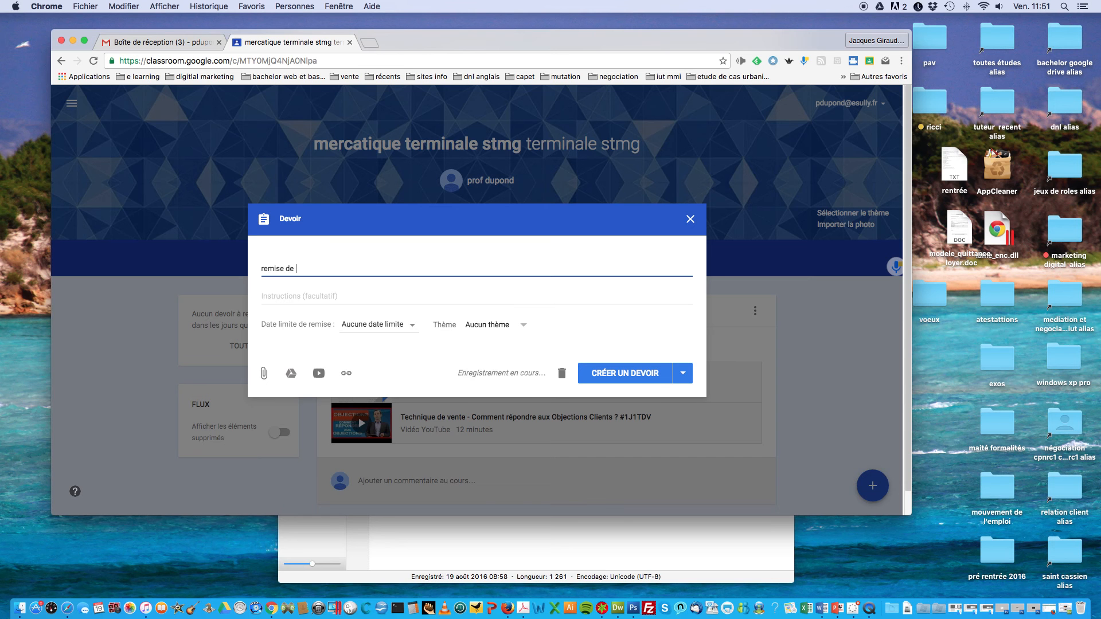
pyautogui.write('la fiche de ')
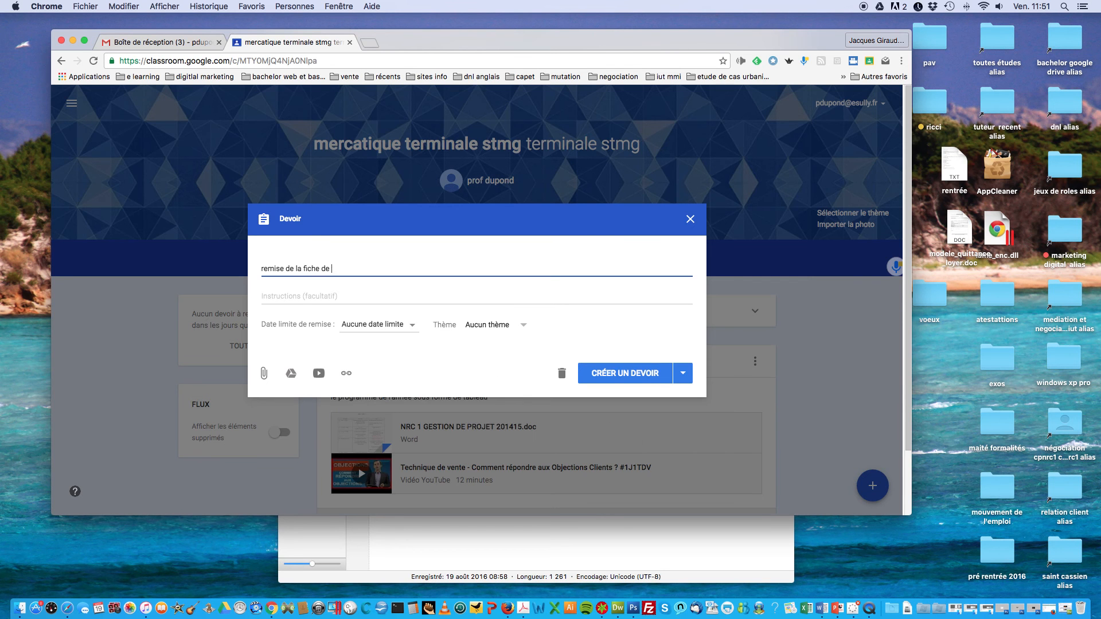
pyautogui.write('présentation')
pyautogui.click(279, 300)
pyautogui.write('re')
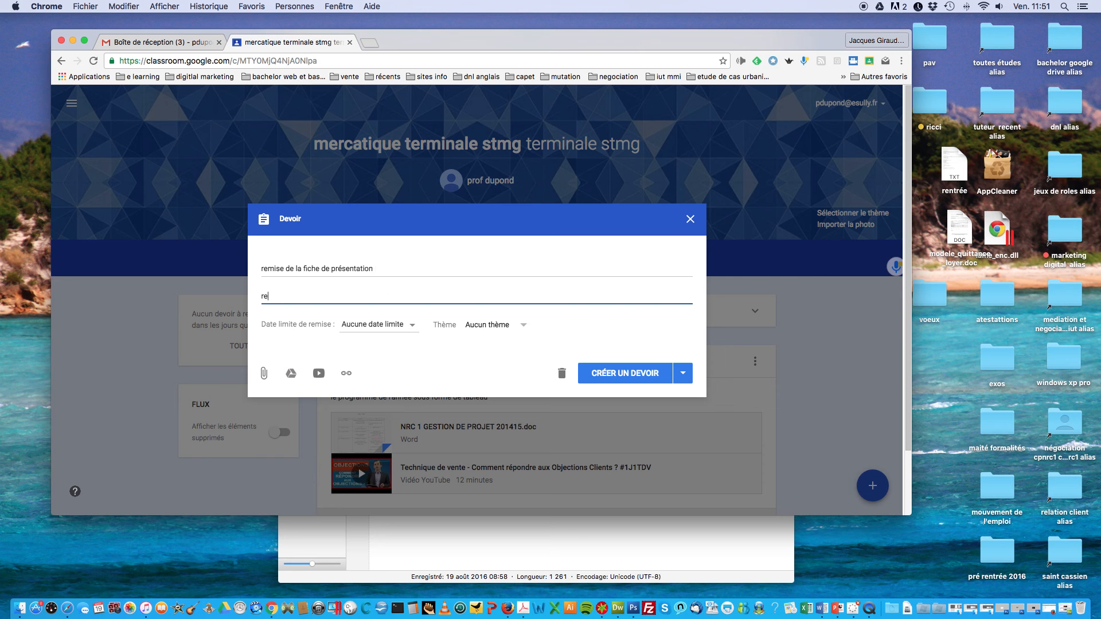
pyautogui.write('mpl')
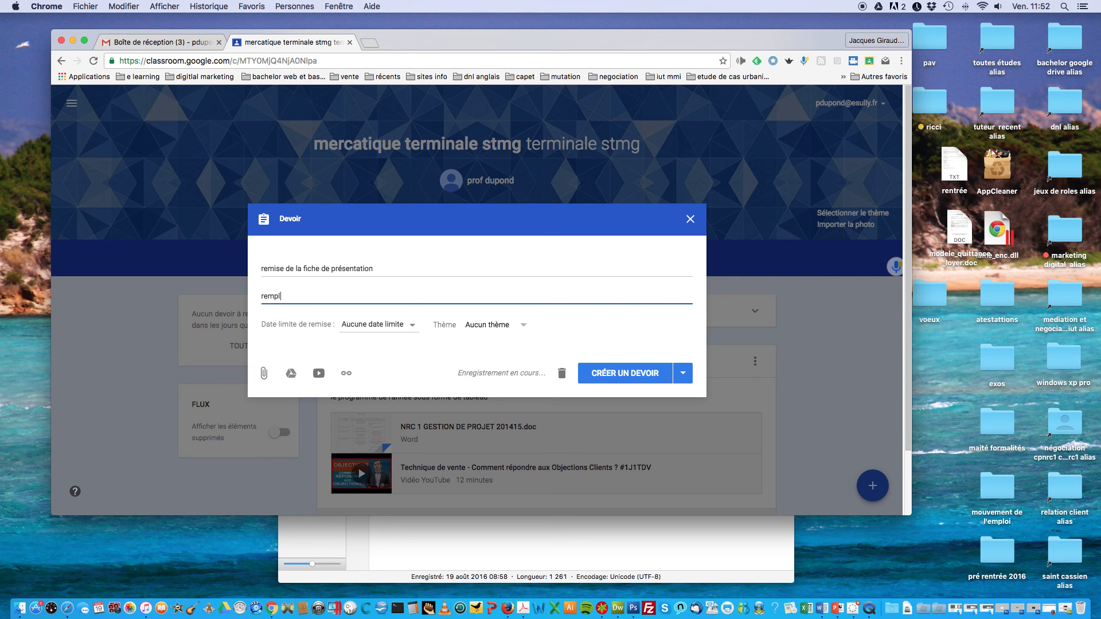
pyautogui.write('lir le modèlme')
pyautogui.press('BackSpace')
pyautogui.press('BackSpace')
pyautogui.press('BackSpace')
pyautogui.write('le et')
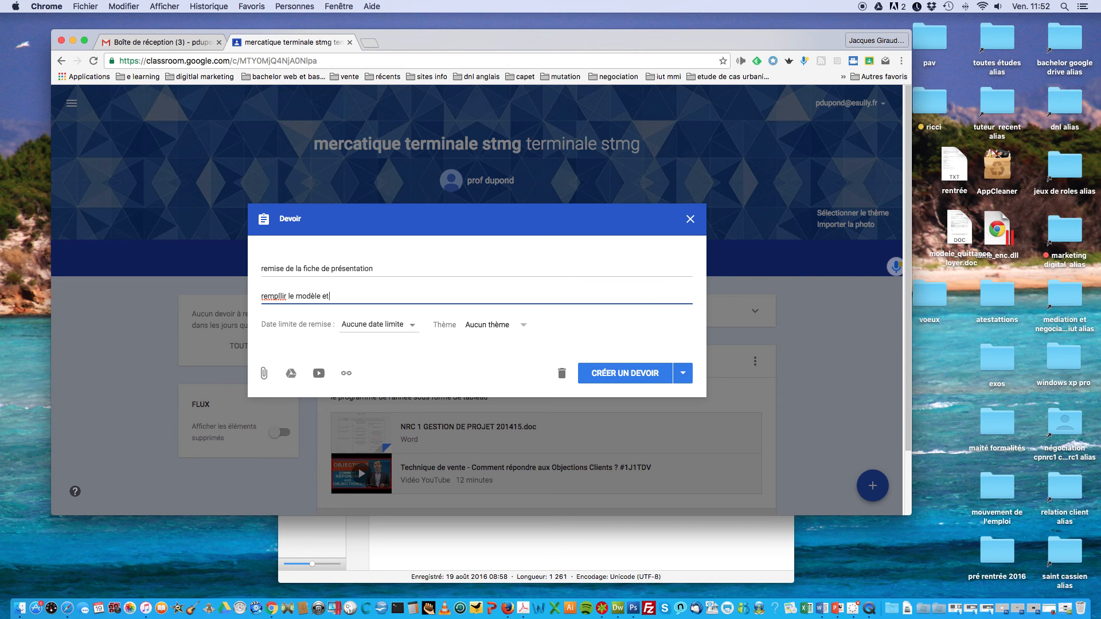
pyautogui.write(' le remettre avant le ..')
# Step: Set the due date to 12 September 2016, leave no topic, and create the assignment
pyautogui.click(400, 330)
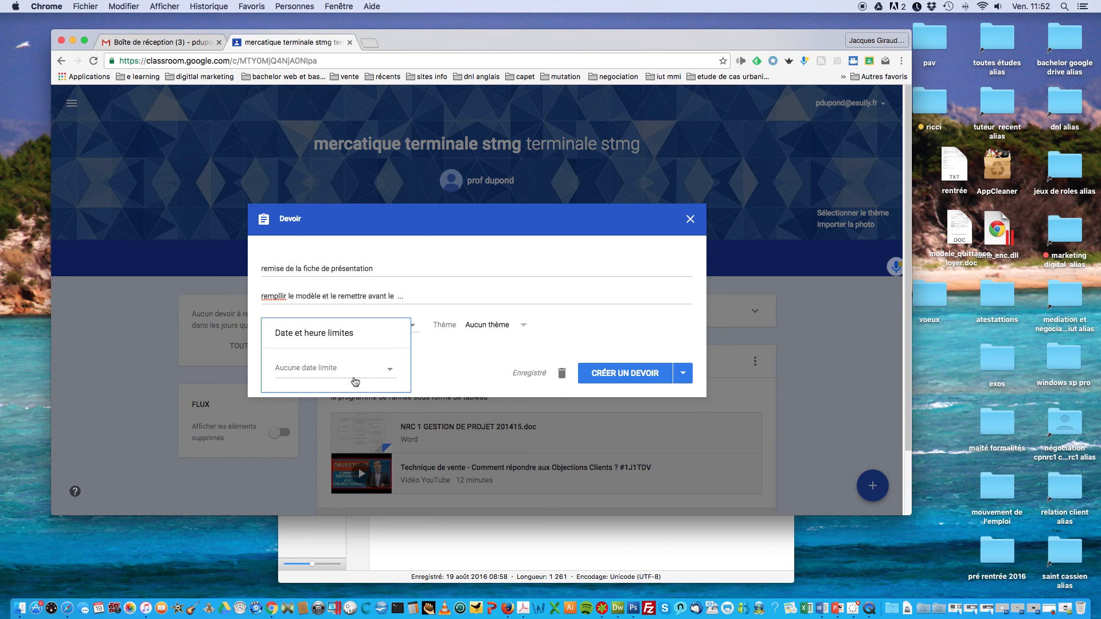
pyautogui.click(346, 371)
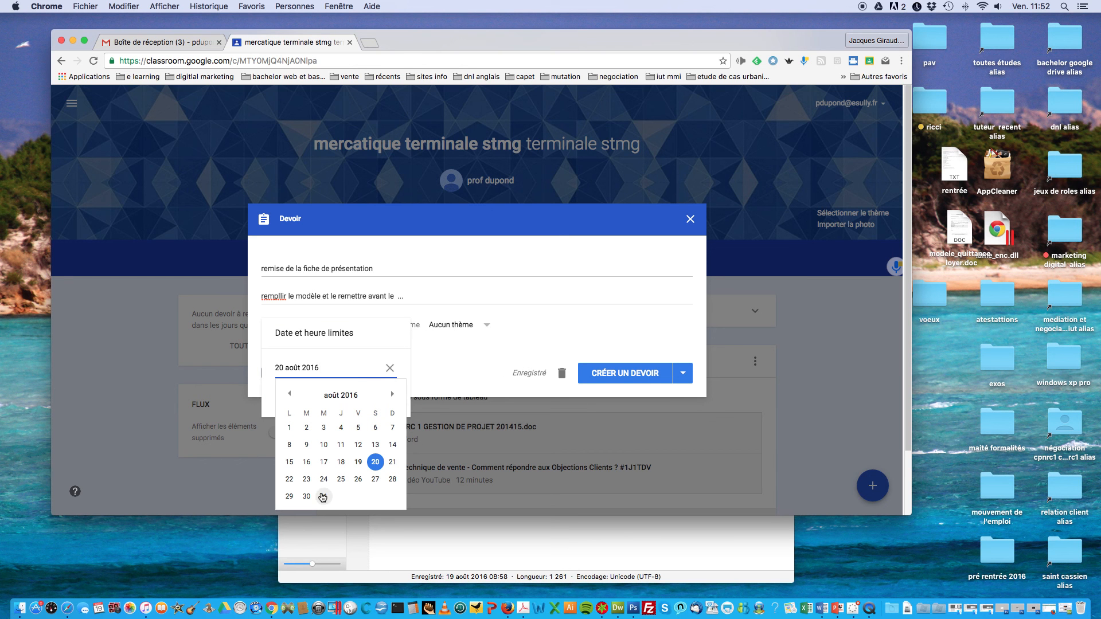
pyautogui.click(393, 396)
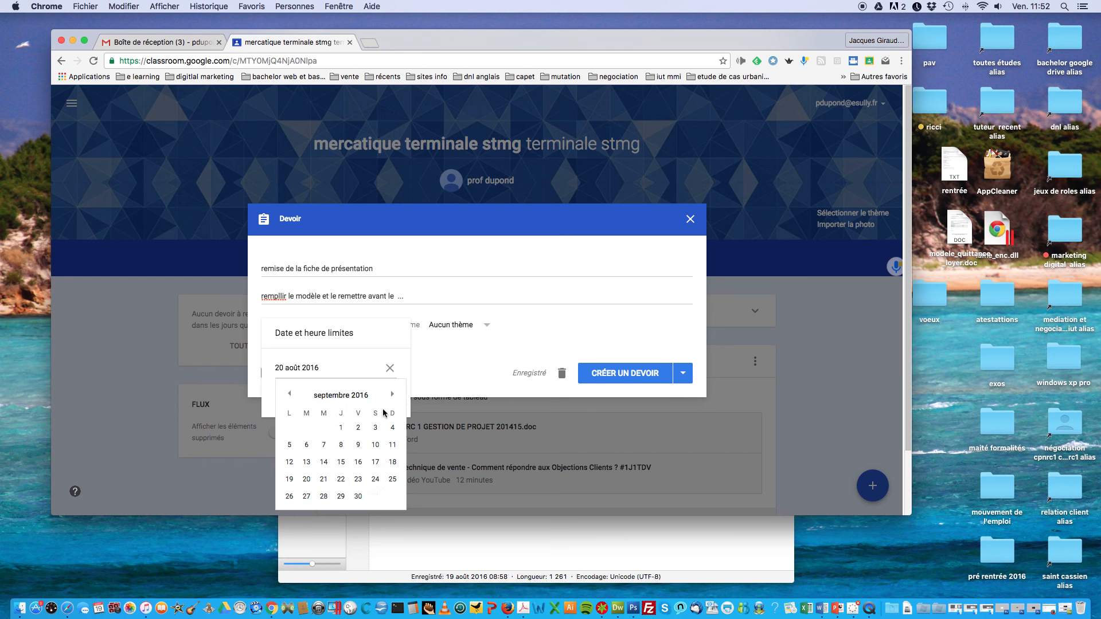
pyautogui.click(289, 462)
pyautogui.click(437, 395)
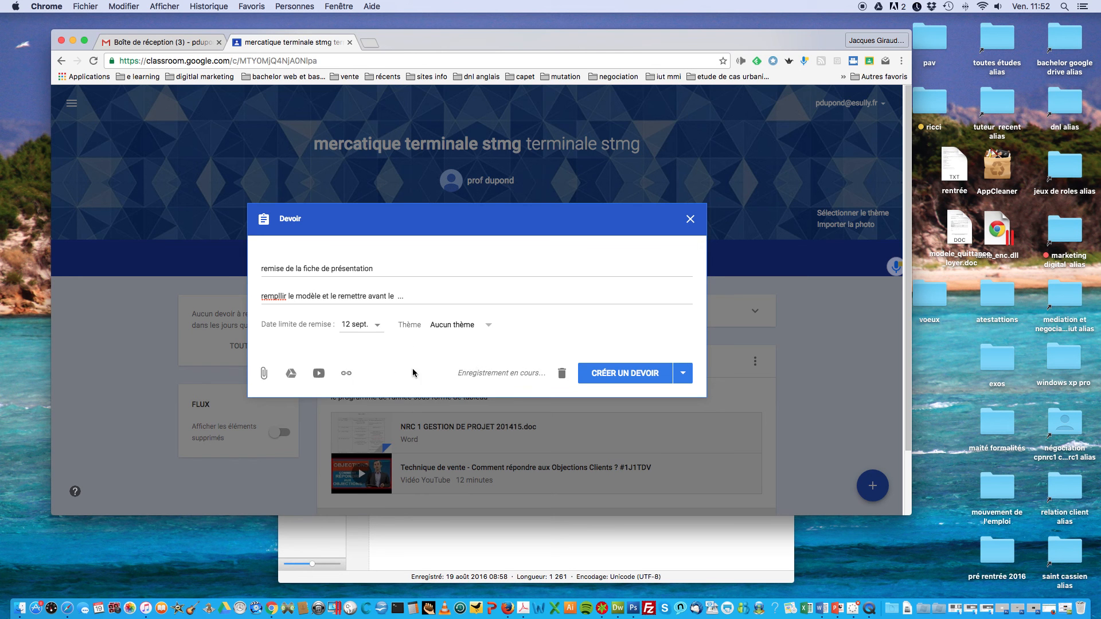
pyautogui.click(487, 329)
pyautogui.click(487, 328)
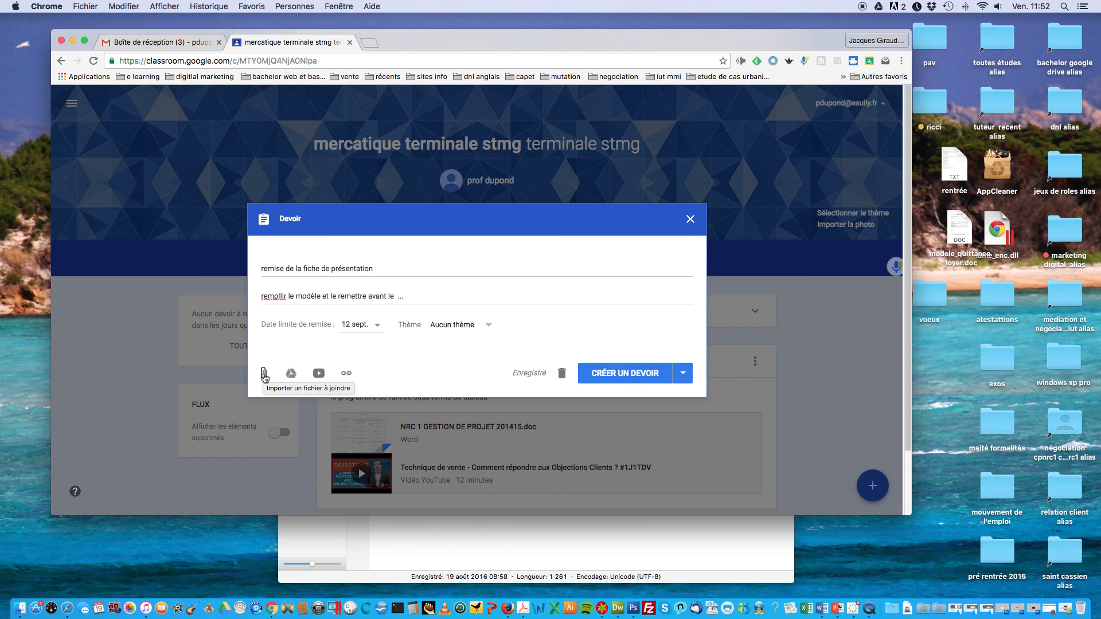
pyautogui.click(609, 370)
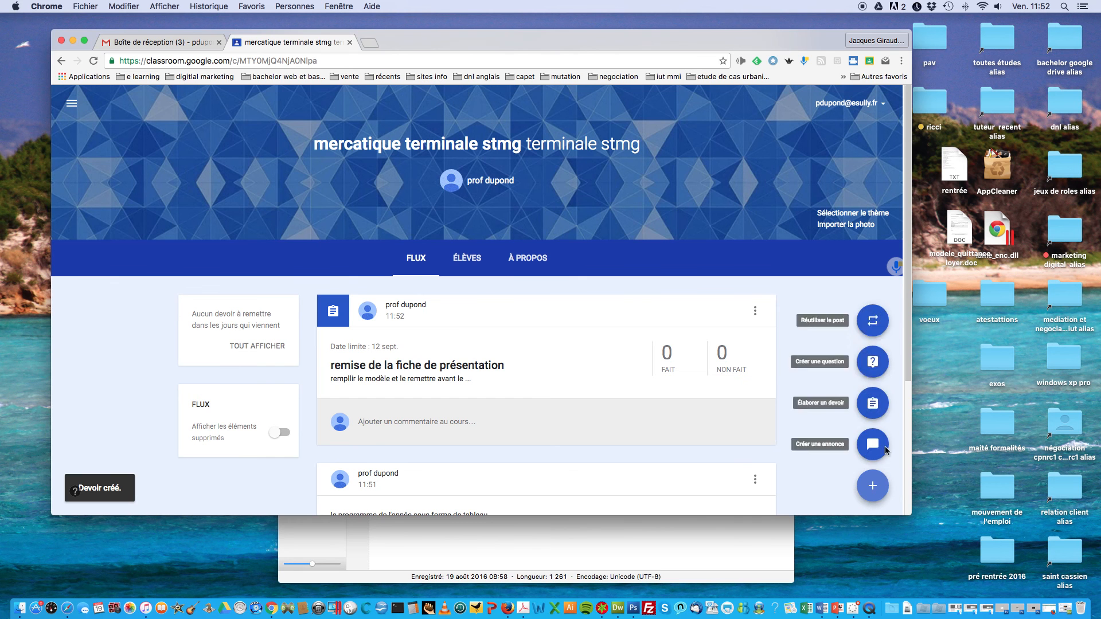
# Step: Start a new question post reading 'quand voulez déplacer le cours'
pyautogui.moveTo(872, 486)
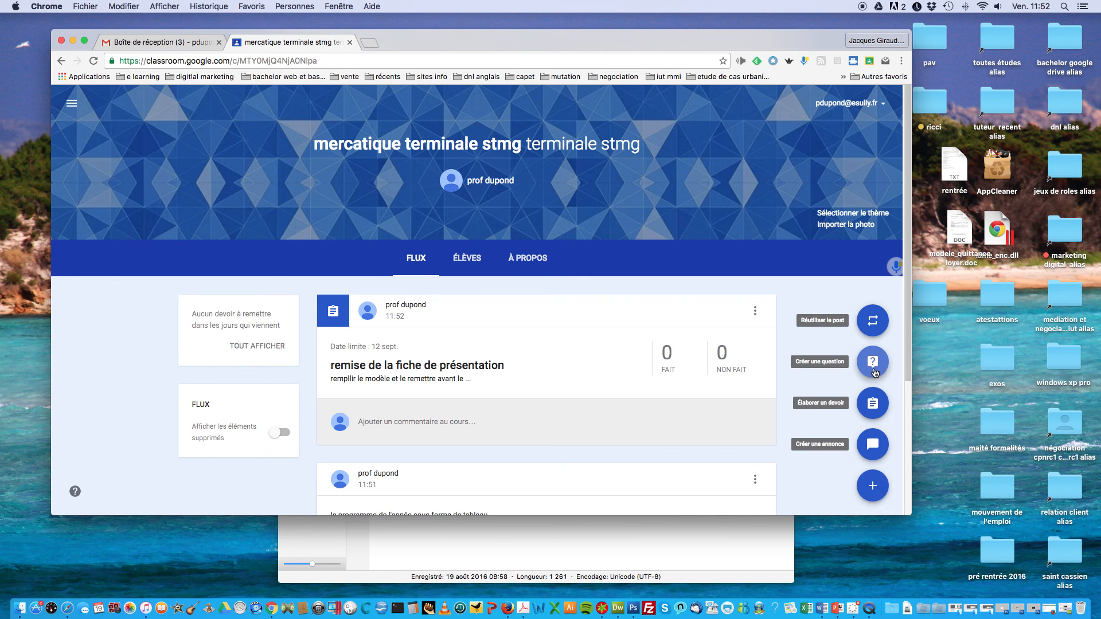
pyautogui.click(874, 371)
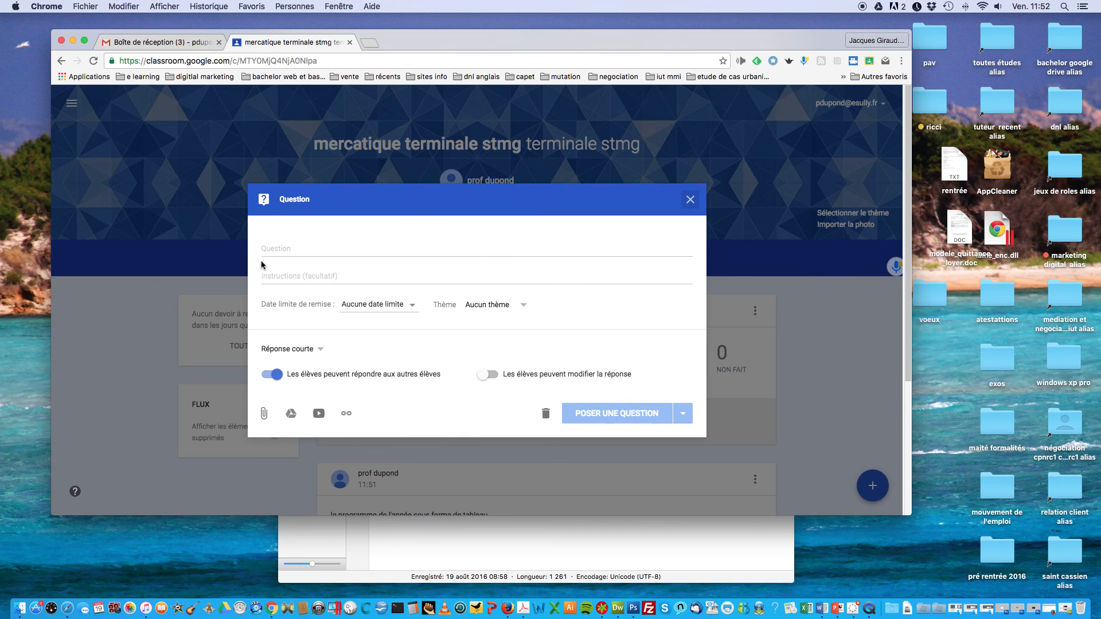
pyautogui.click(285, 250)
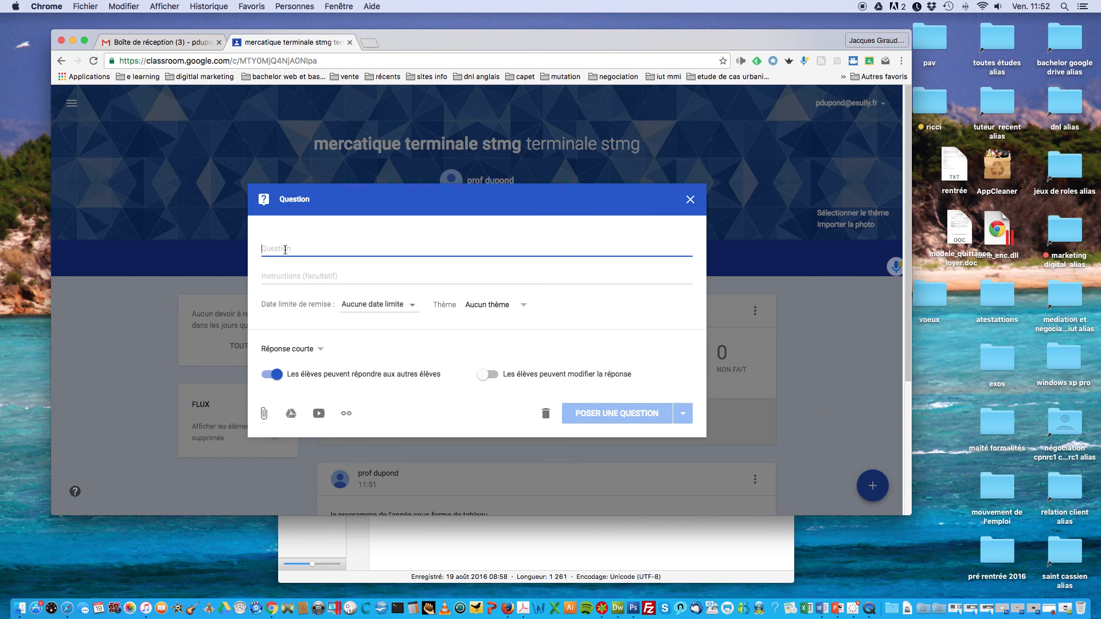
pyautogui.write('q')
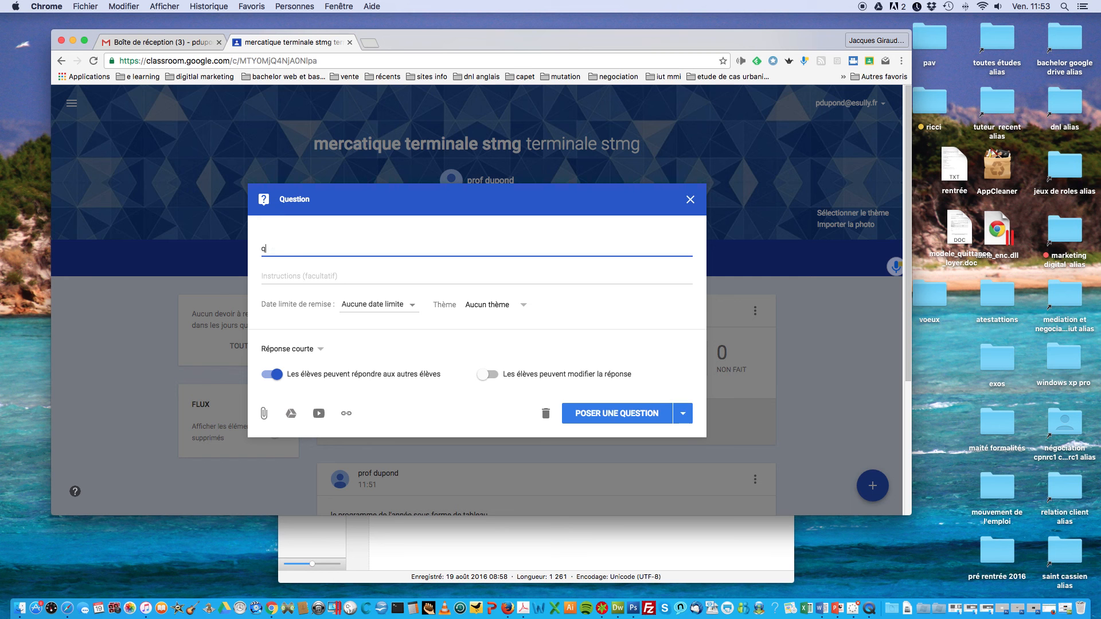
pyautogui.write('uand voulez déplacer le')
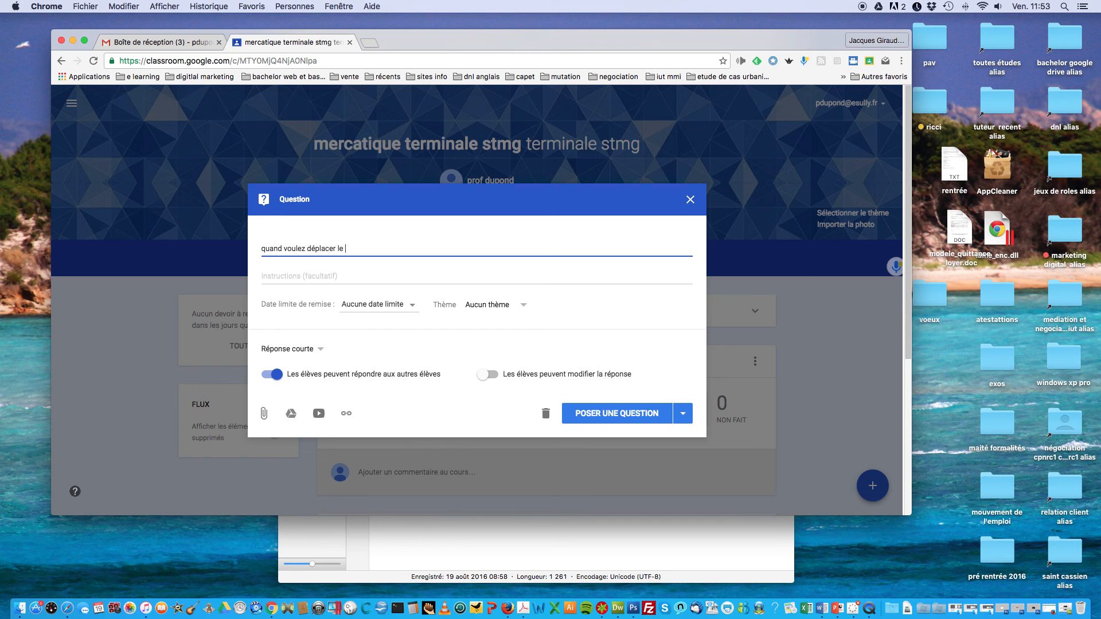
pyautogui.write(' cours')
pyautogui.click(274, 276)
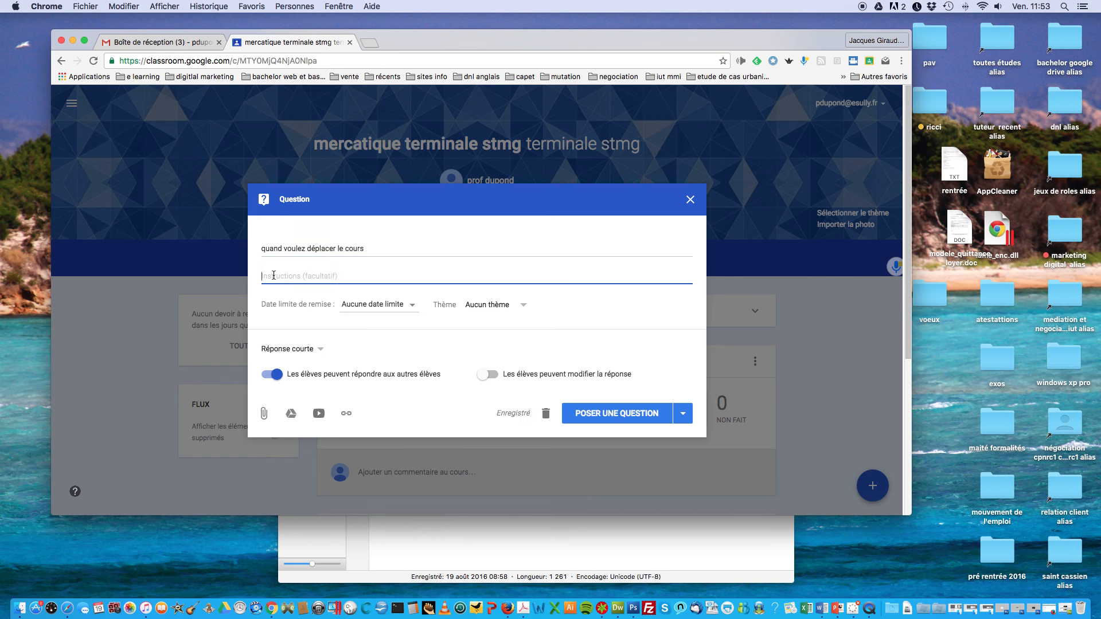
# Step: Make it multiple choice with options 'demain 12 h' and 'mercredi 14 h', and post it
pyautogui.click(316, 349)
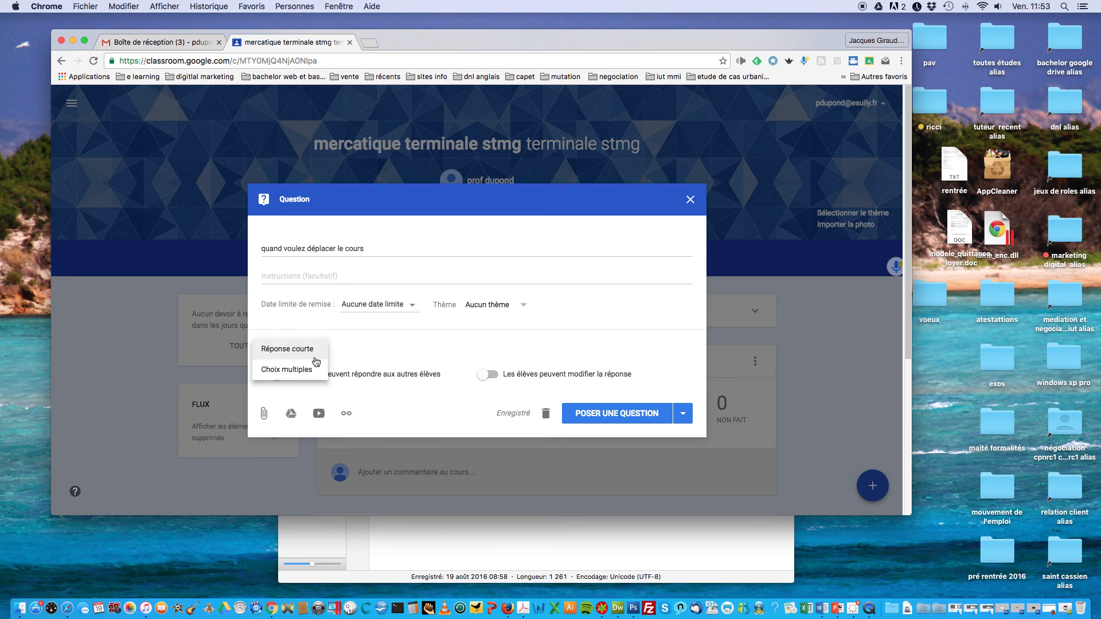
pyautogui.click(294, 369)
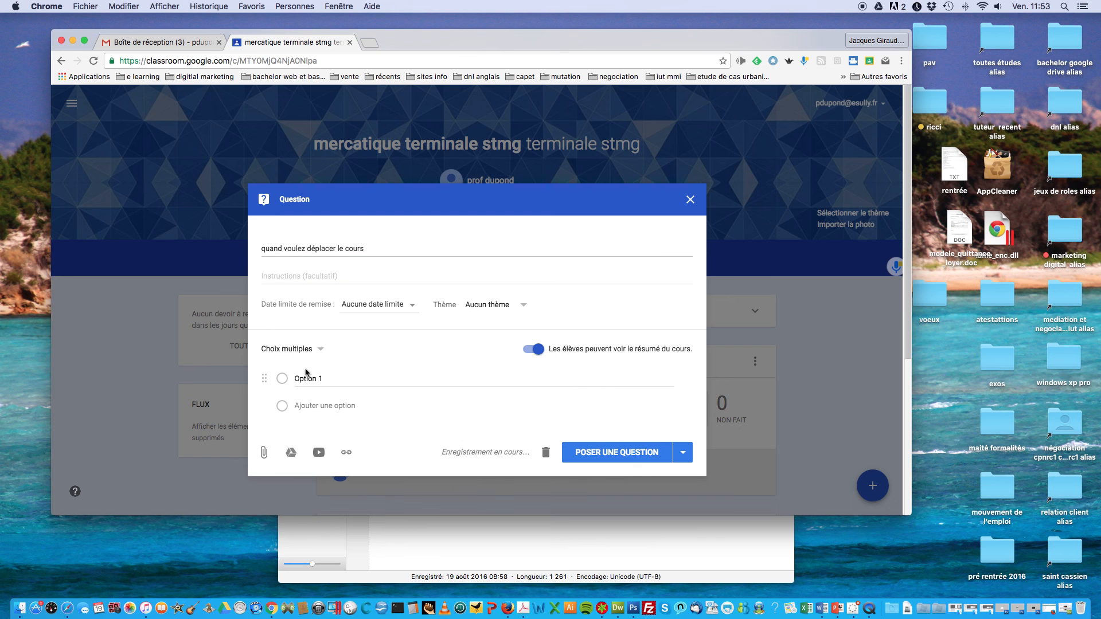
pyautogui.click(306, 379)
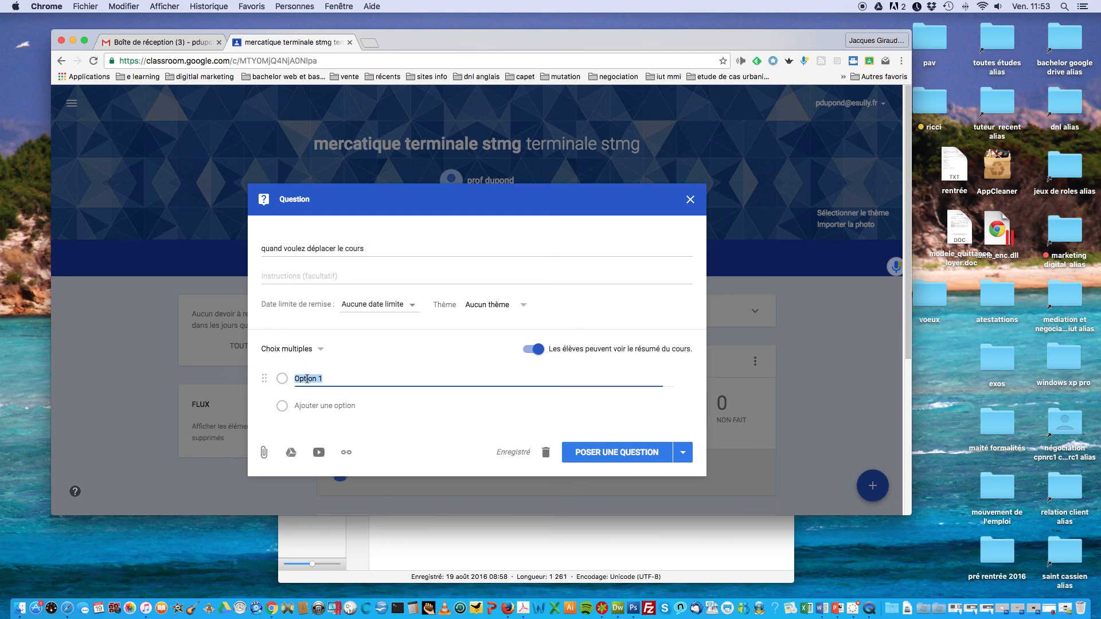
pyautogui.write('demain 12 h')
pyautogui.click(315, 408)
pyautogui.write('mercredi')
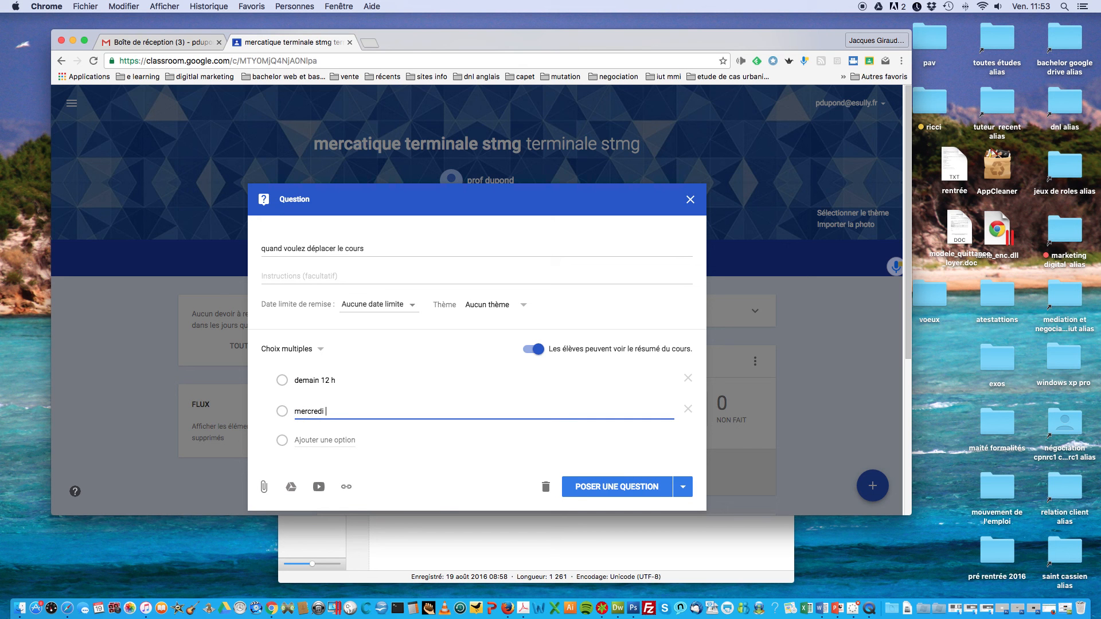
pyautogui.write(' 14 h')
pyautogui.click(605, 489)
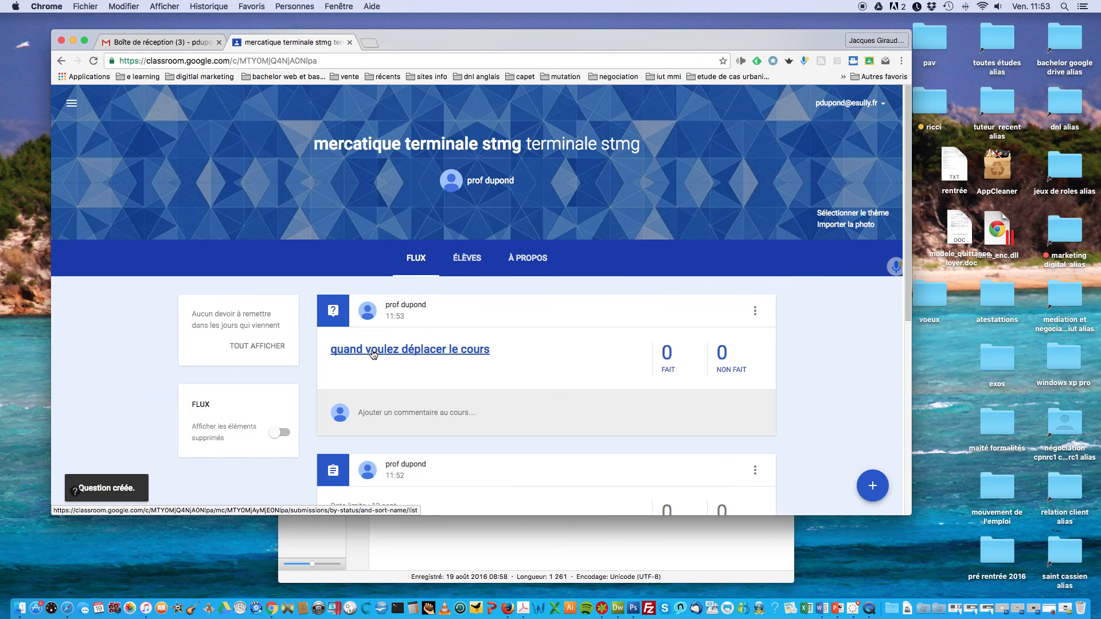
# Step: Open the question post's options menu and dismiss it without deleting the post
pyautogui.click(870, 486)
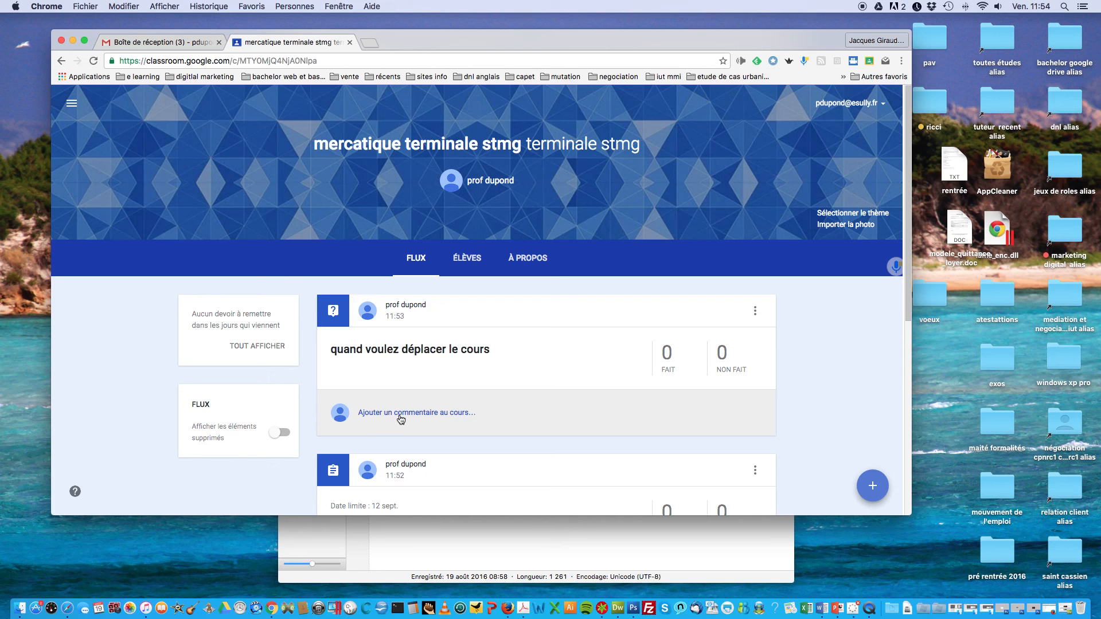
pyautogui.click(754, 313)
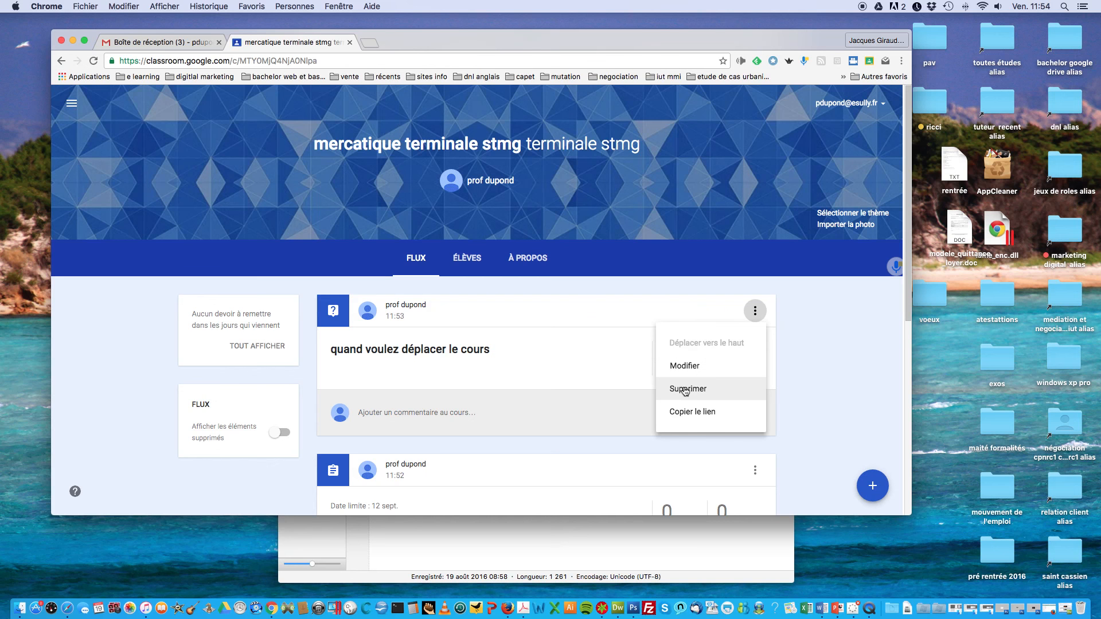
pyautogui.click(528, 319)
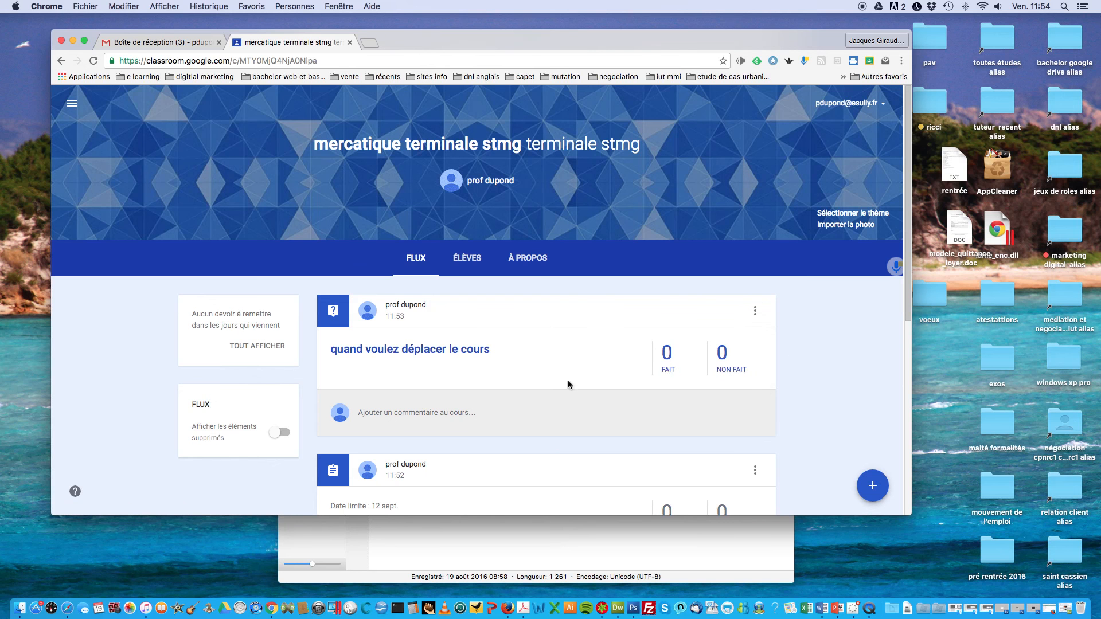
# Step: On the Élèves page, set posting permissions to 'Seul l'enseignant peut publier des posts et des commentaires'
pyautogui.click(473, 261)
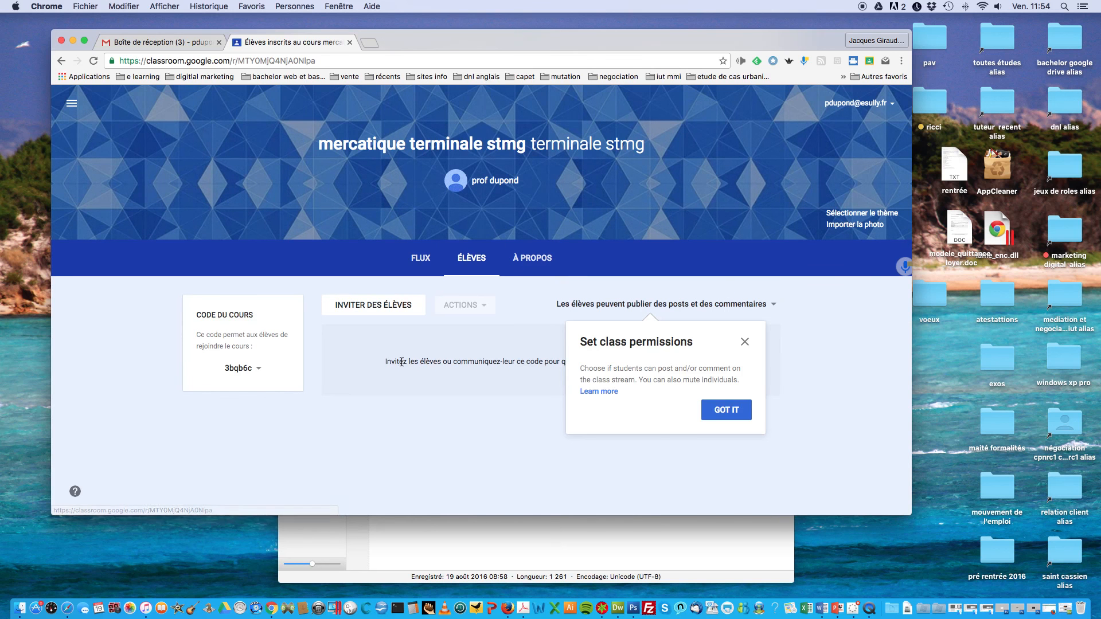
pyautogui.click(767, 307)
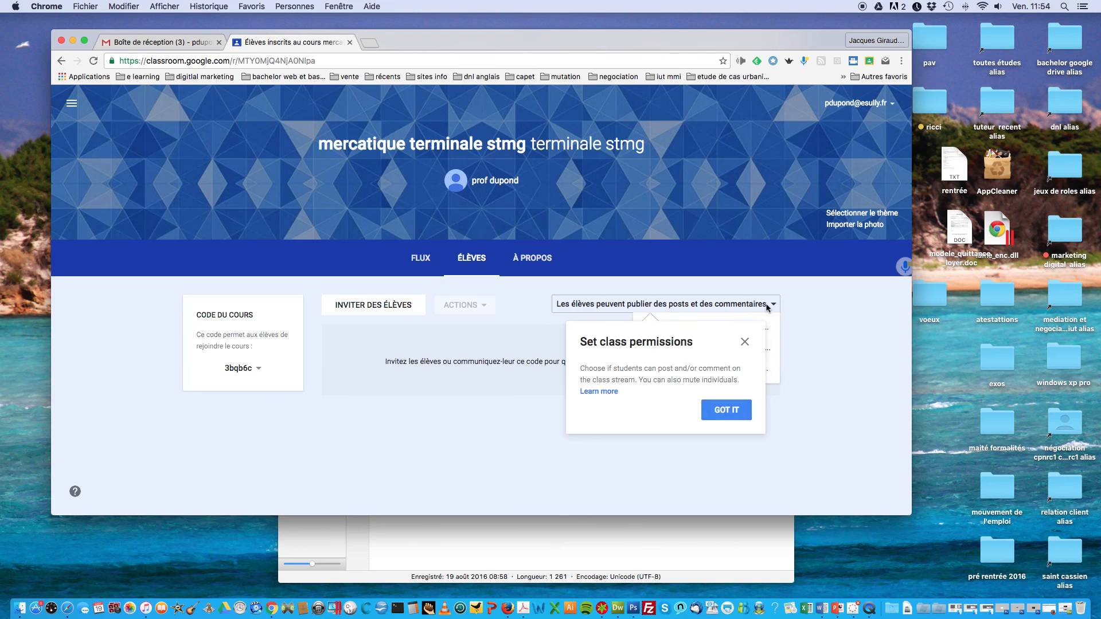
pyautogui.click(749, 343)
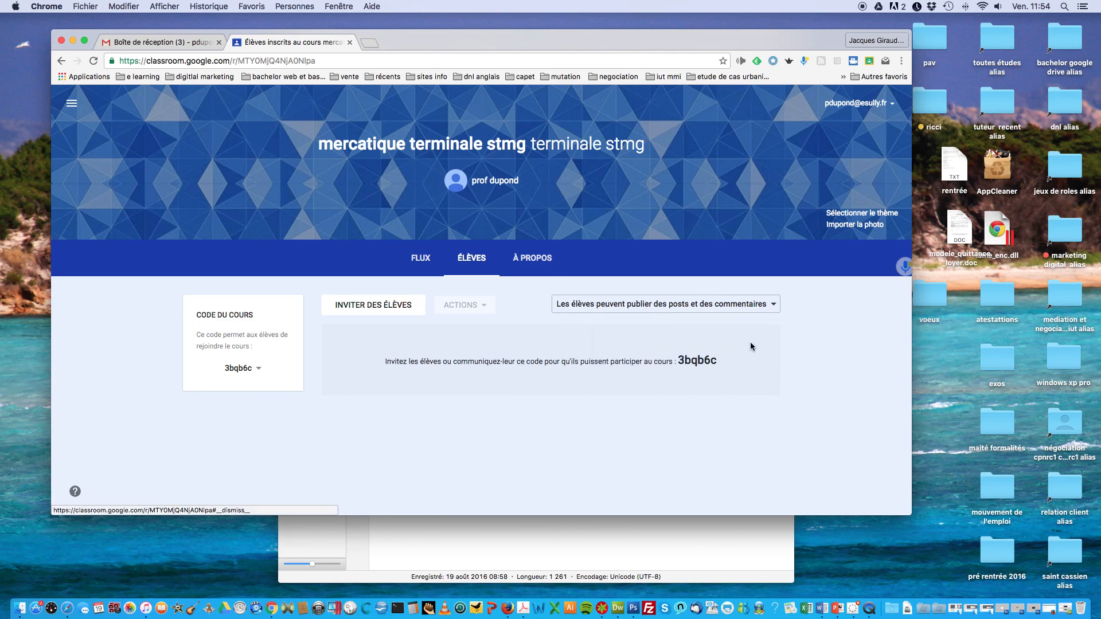
pyautogui.click(764, 309)
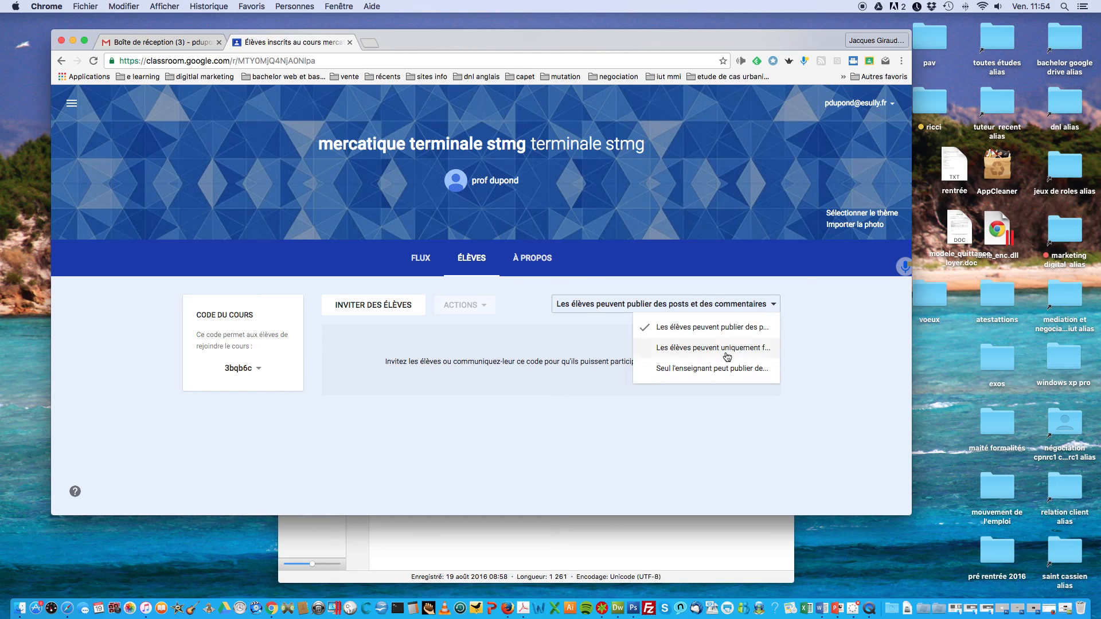
pyautogui.click(705, 354)
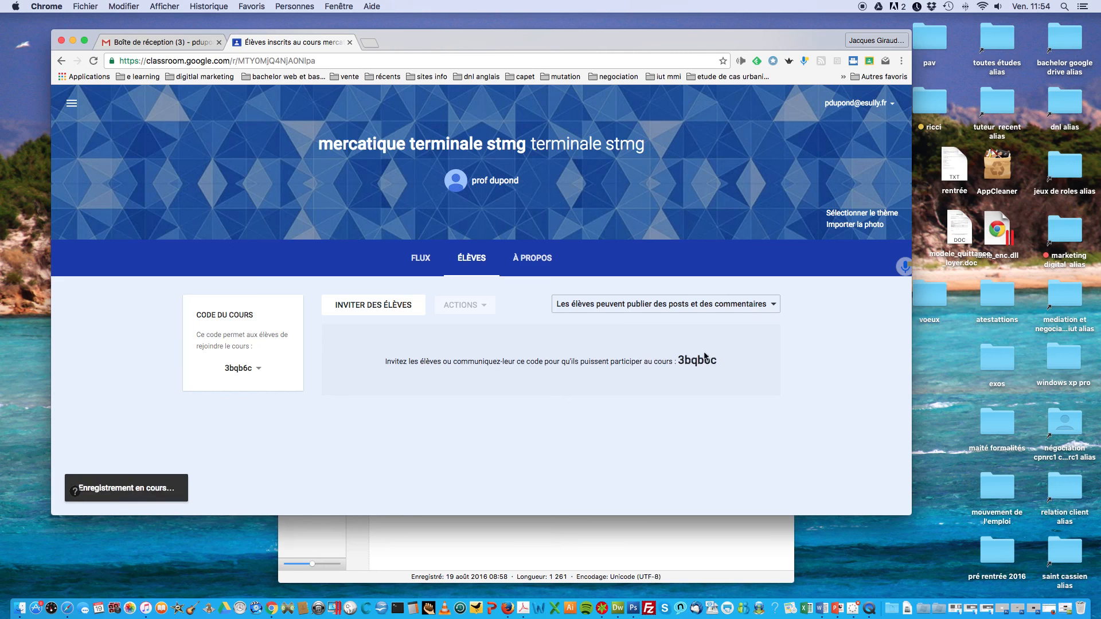
pyautogui.click(774, 308)
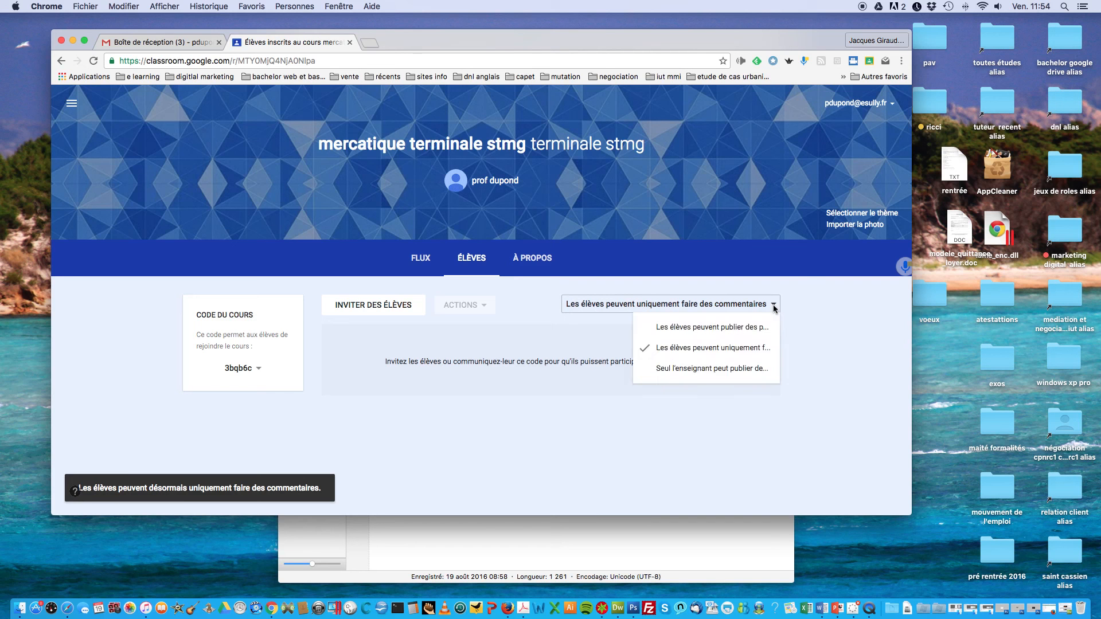
pyautogui.click(695, 374)
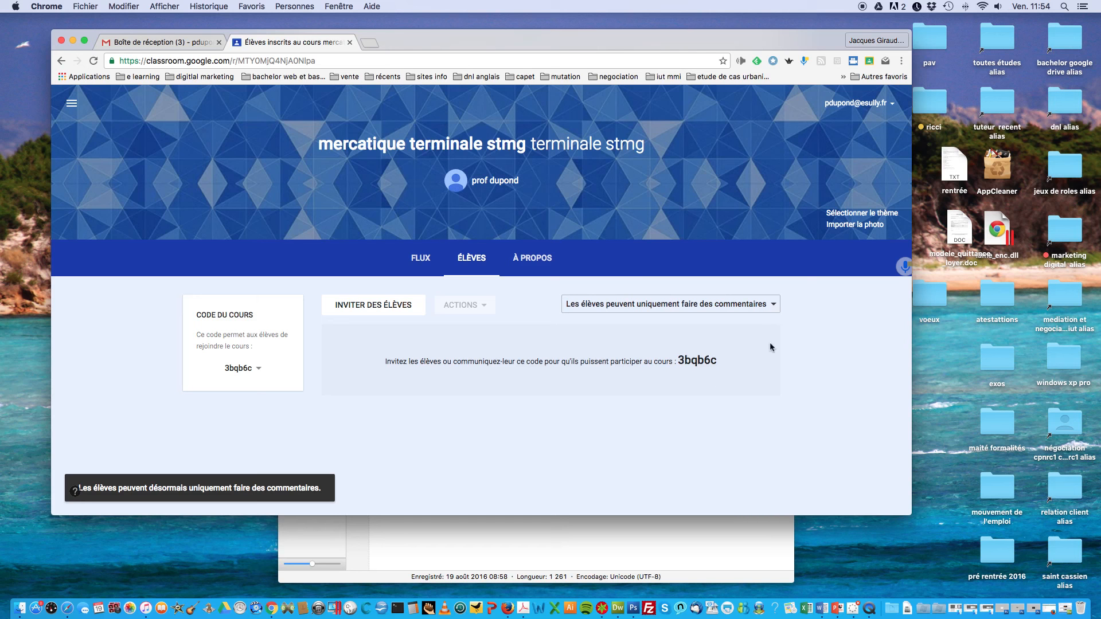
pyautogui.click(765, 308)
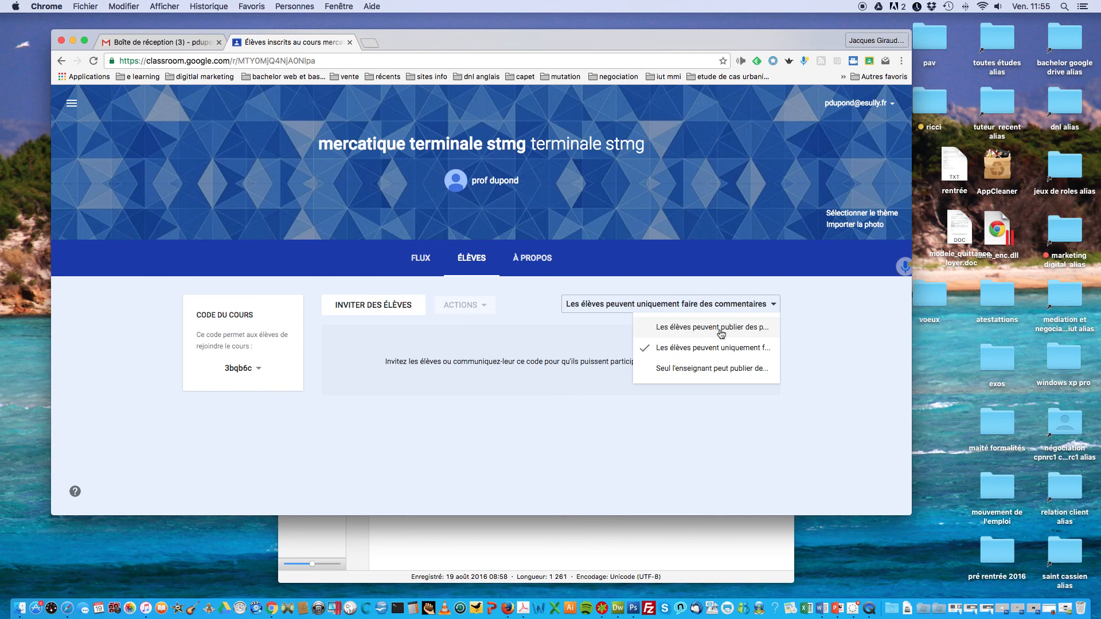
pyautogui.click(713, 371)
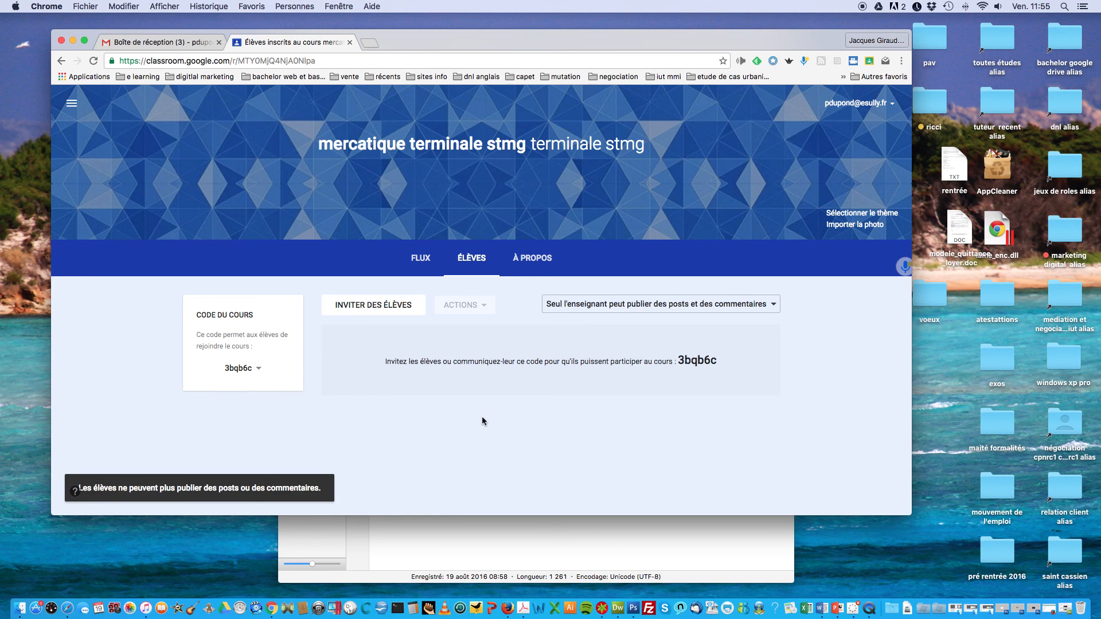
pyautogui.click(358, 310)
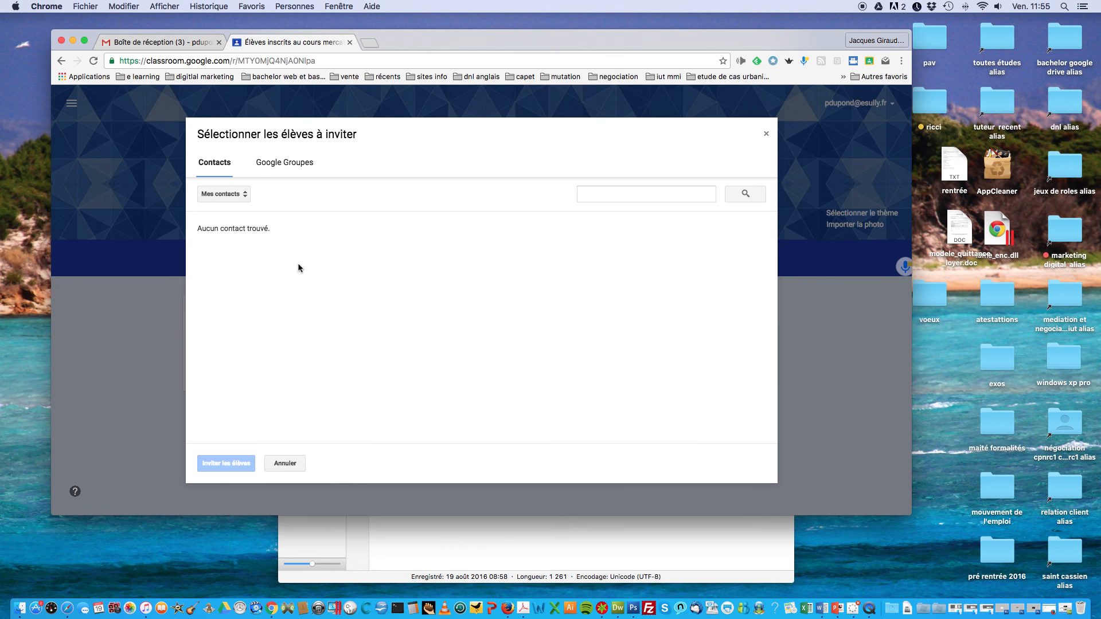
pyautogui.click(631, 192)
pyautogui.write('dupo')
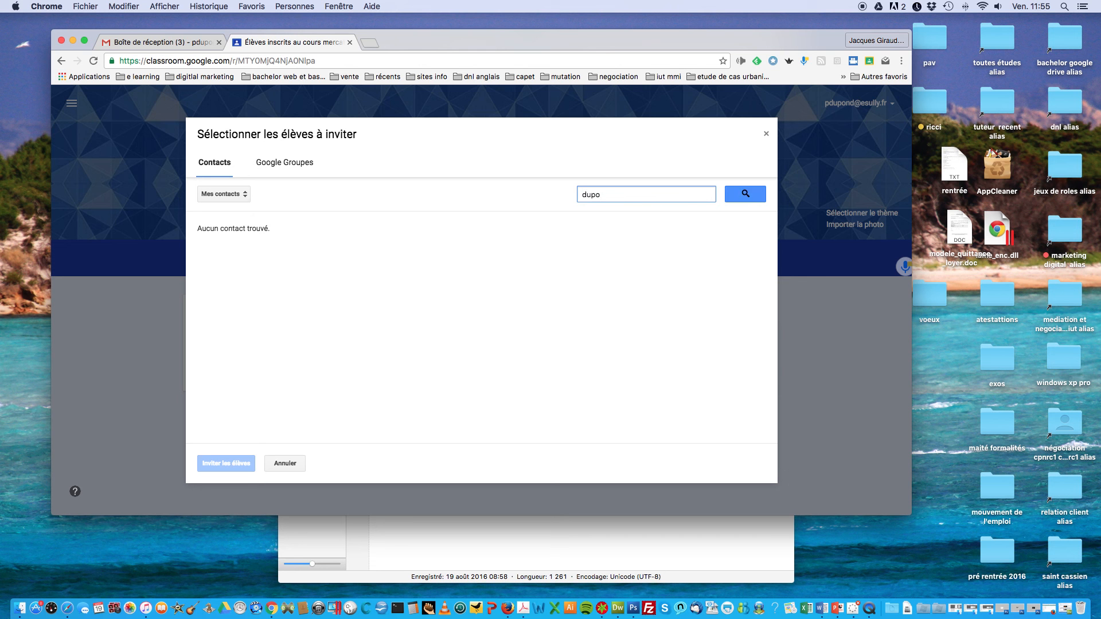
pyautogui.write('nt')
pyautogui.press('Return')
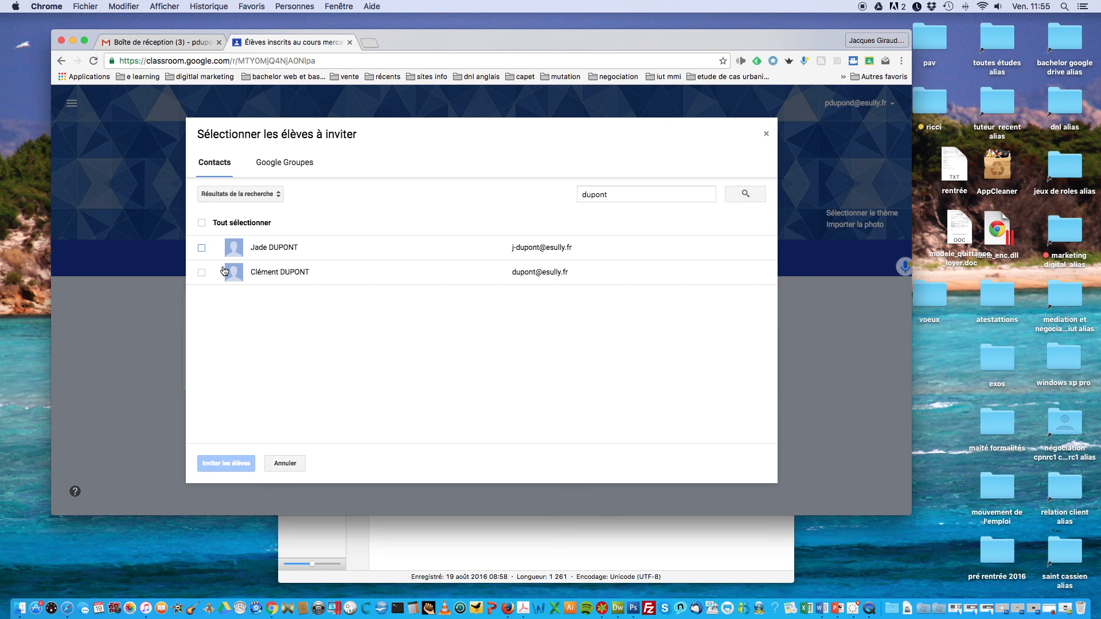
pyautogui.moveTo(641, 193); pyautogui.dragTo(572, 197)
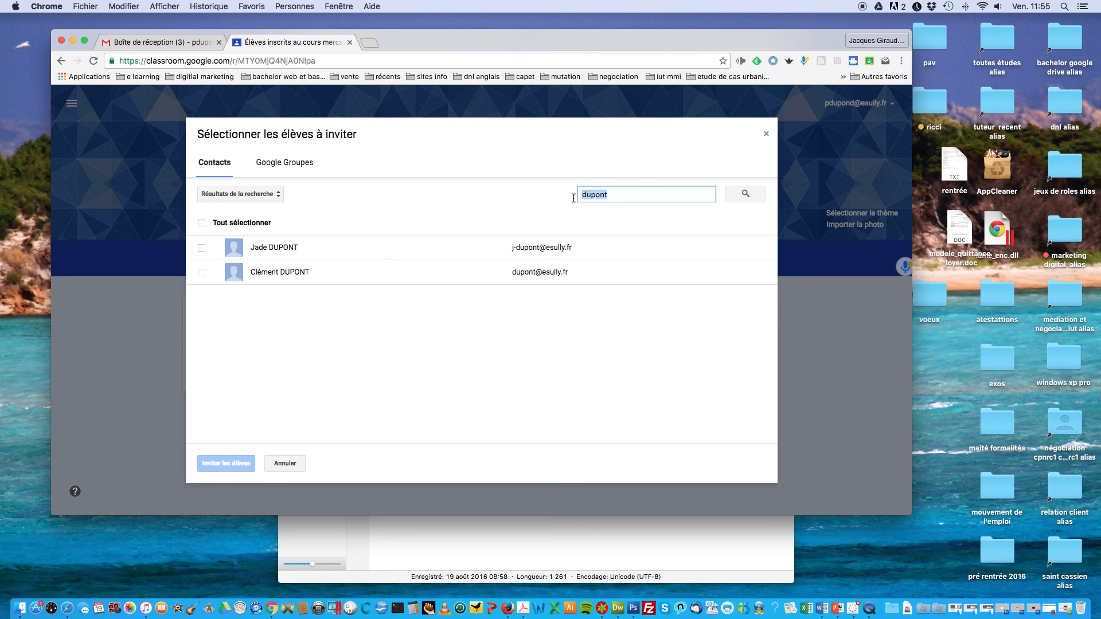
pyautogui.press('BackSpace')
pyautogui.write('durand')
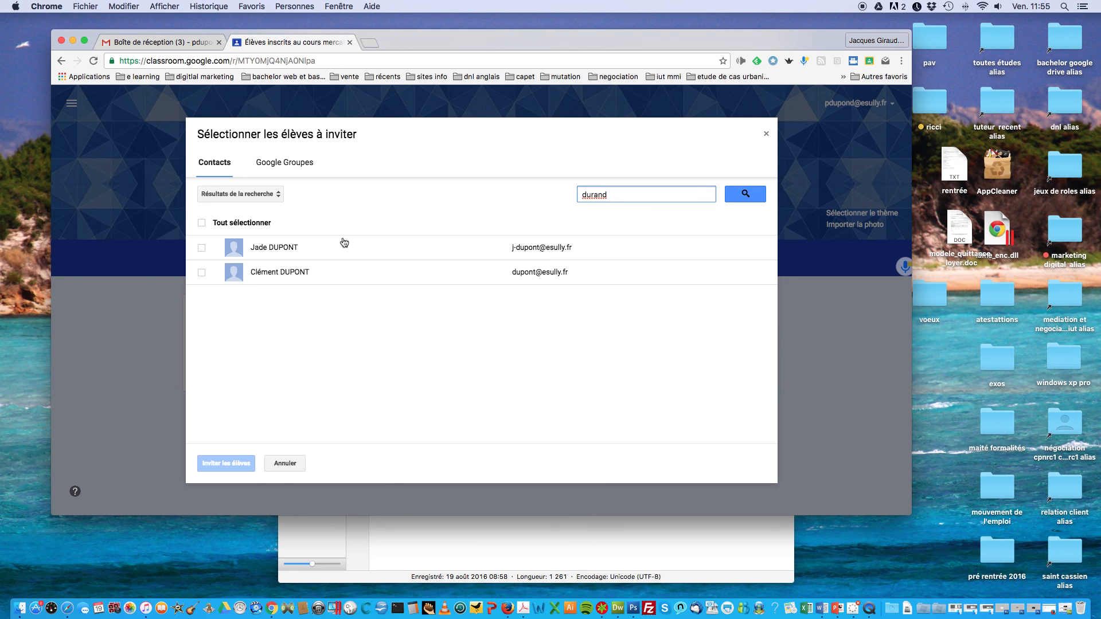
pyautogui.press('Return')
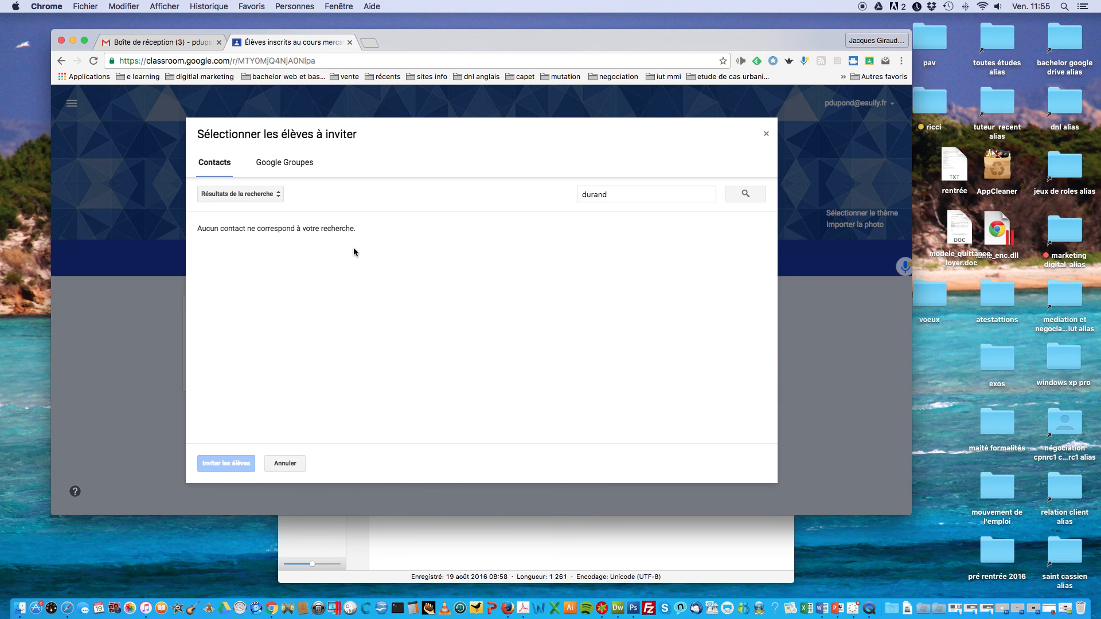
pyautogui.click(624, 196)
pyautogui.press('BackSpace')
pyautogui.press('BackSpace')
pyautogui.press('BackSpace')
pyautogui.press('BackSpace')
pyautogui.press('BackSpace')
pyautogui.press('BackSpace')
pyautogui.press('BackSpace')
pyautogui.write('jea')
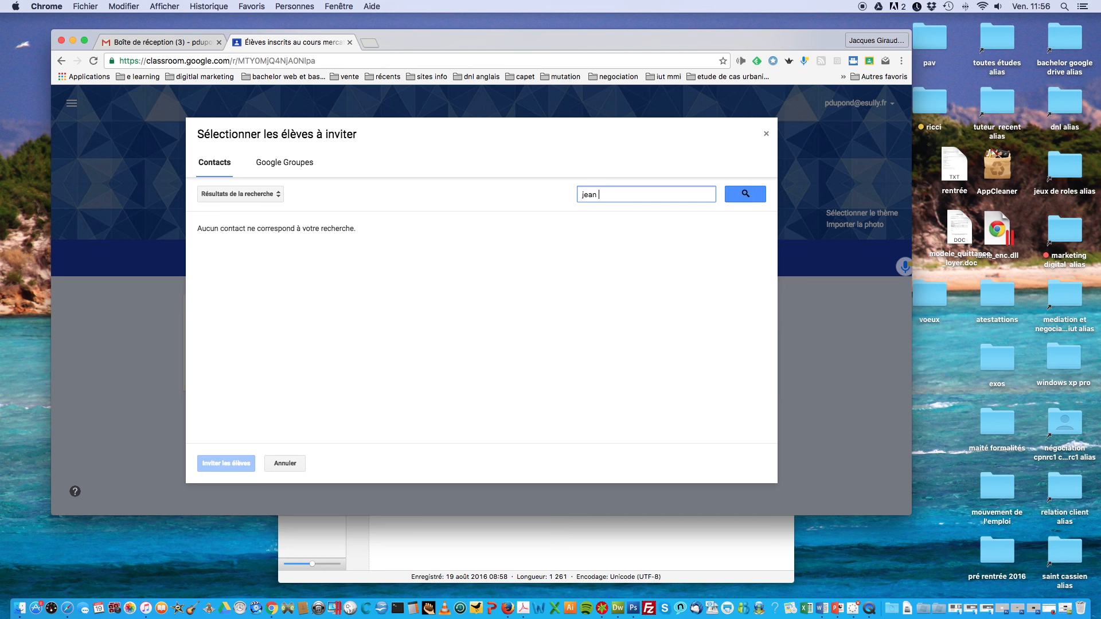
pyautogui.write('n')
pyautogui.press('Return')
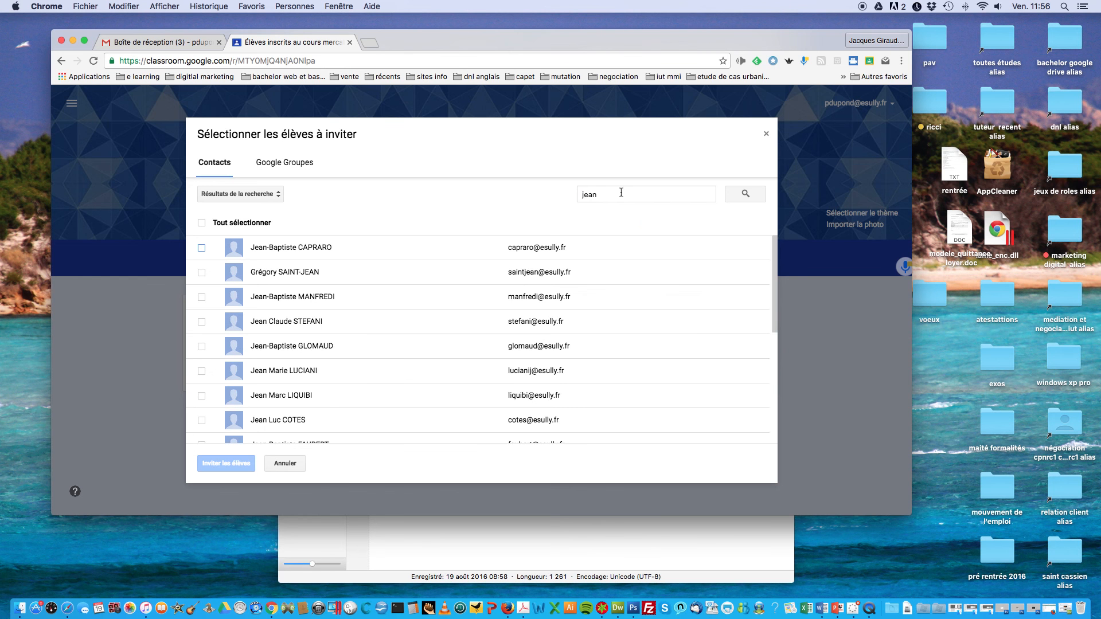
pyautogui.doubleClick(599, 195)
pyautogui.press('BackSpace')
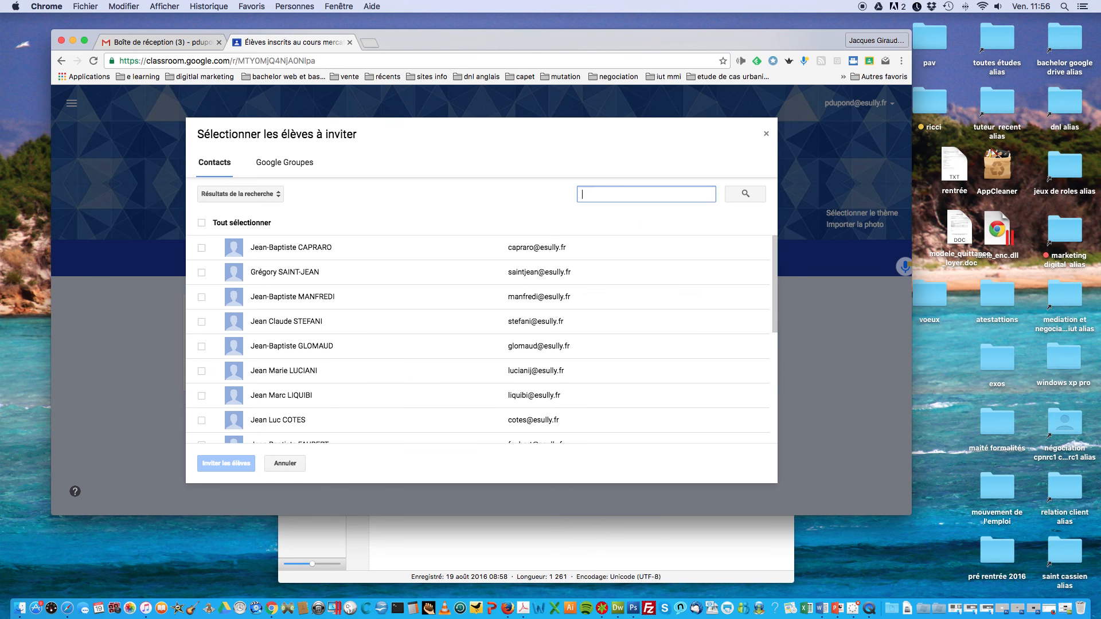
pyautogui.click(458, 174)
pyautogui.click(766, 134)
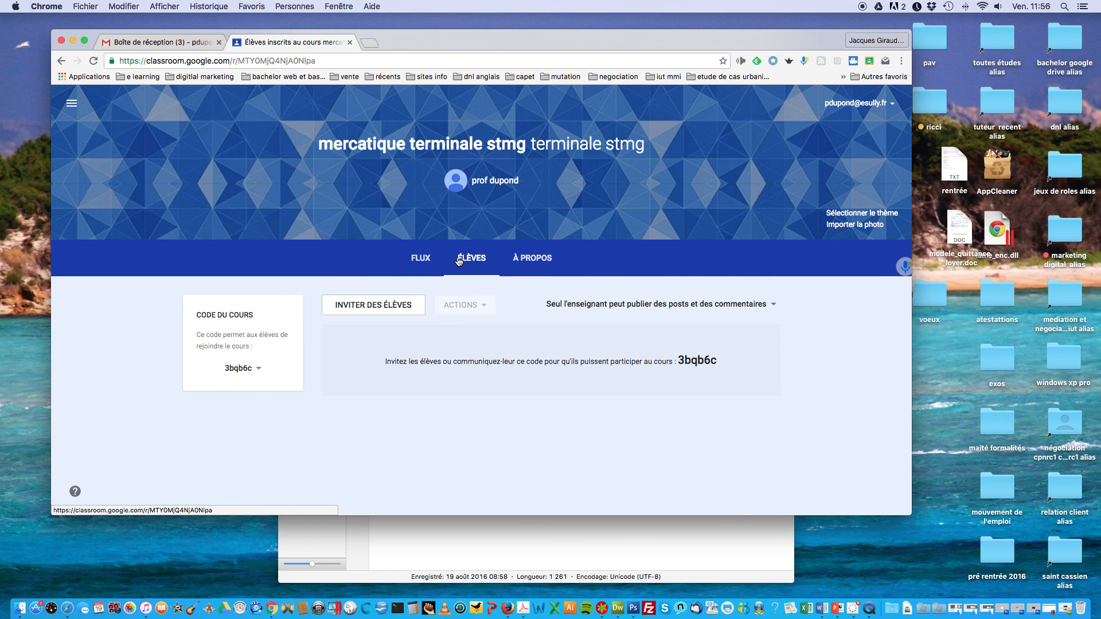
# Step: Look through the student invite dialog's Google Groups and contacts, then close it without inviting
pyautogui.click(392, 306)
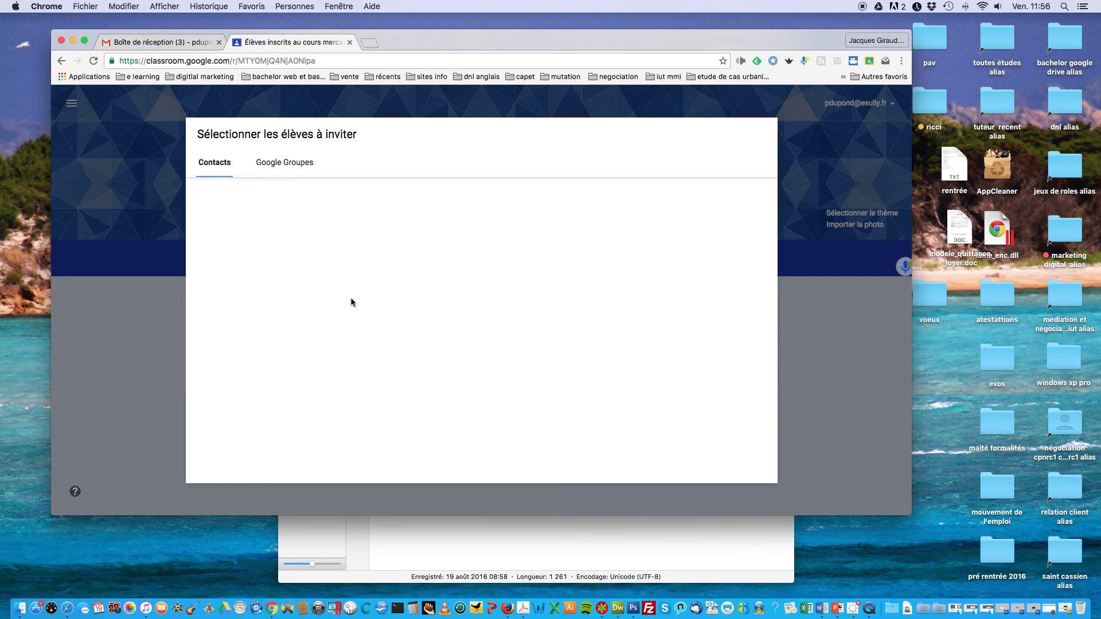
pyautogui.click(282, 165)
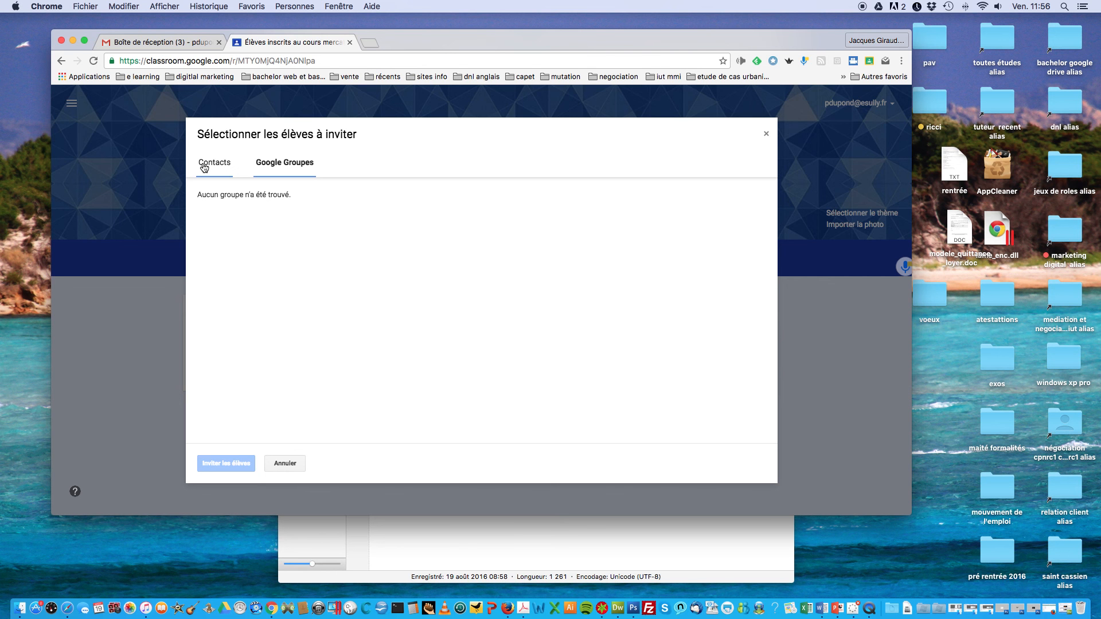
pyautogui.click(226, 169)
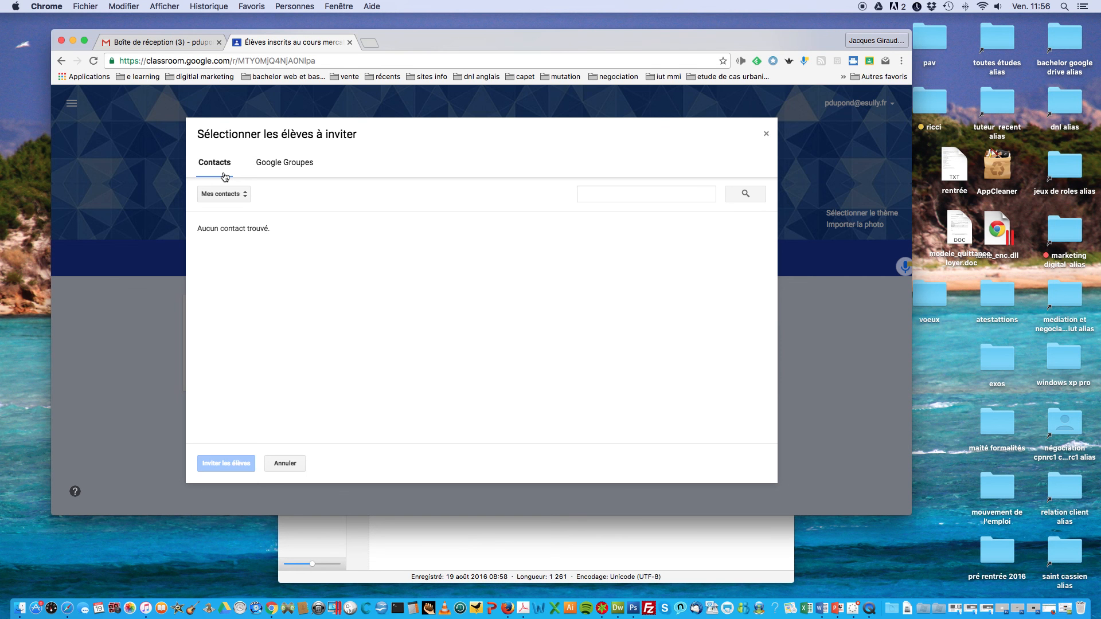
pyautogui.click(636, 198)
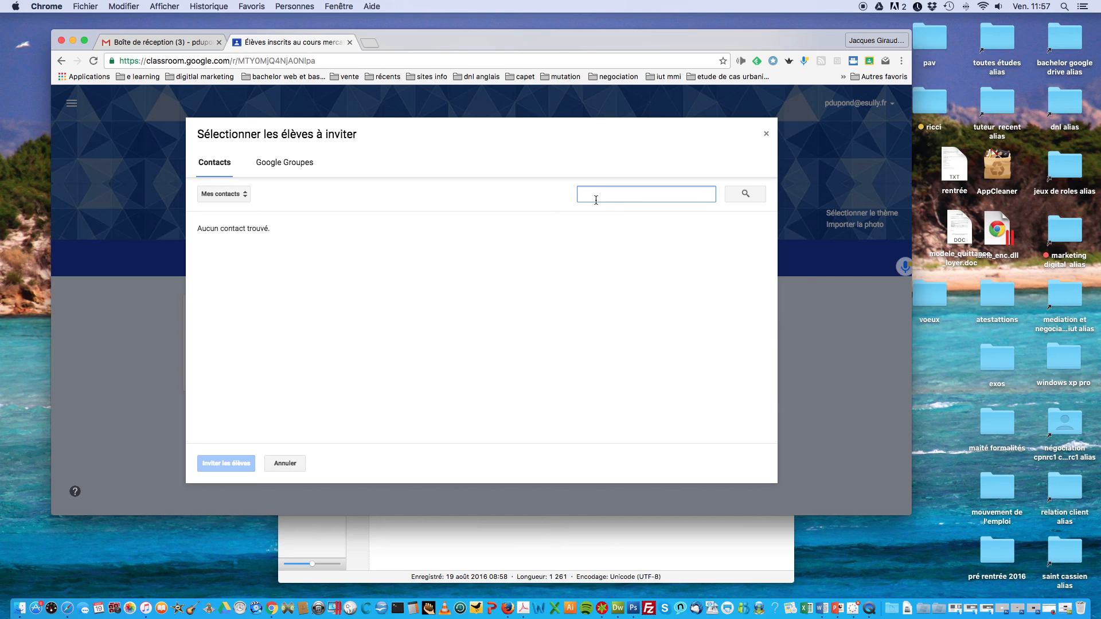
pyautogui.click(765, 138)
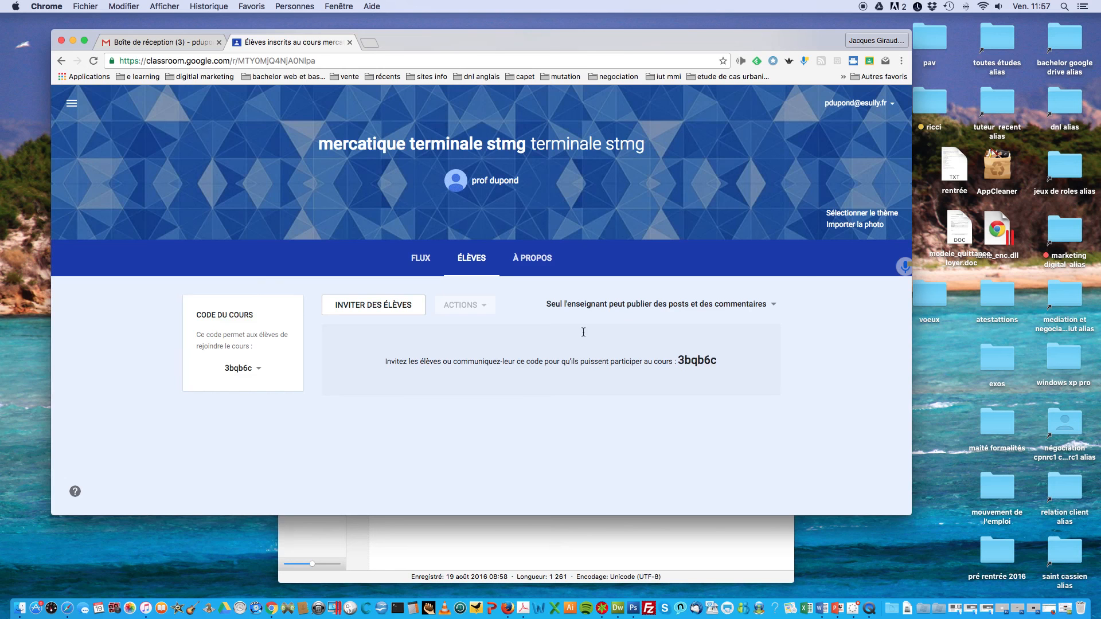
pyautogui.click(231, 371)
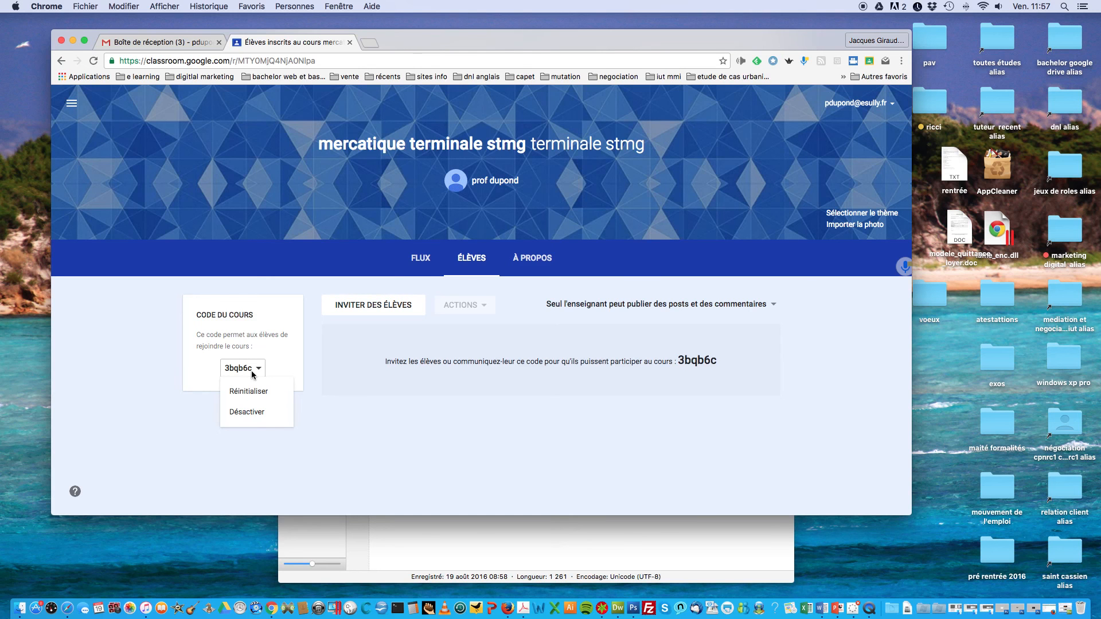
pyautogui.click(253, 374)
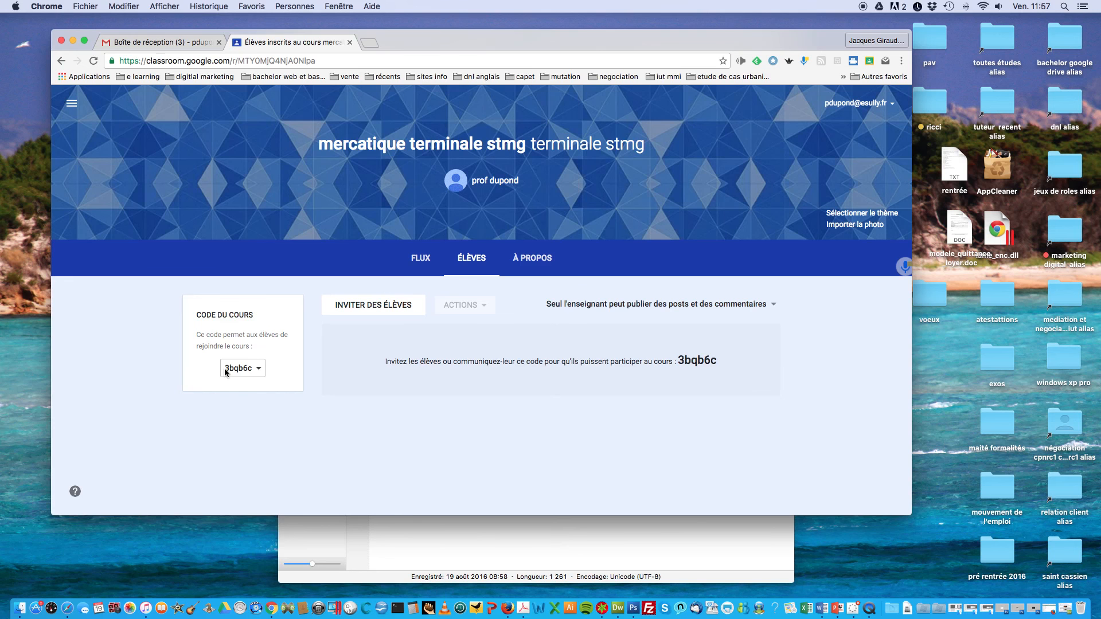
pyautogui.click(162, 42)
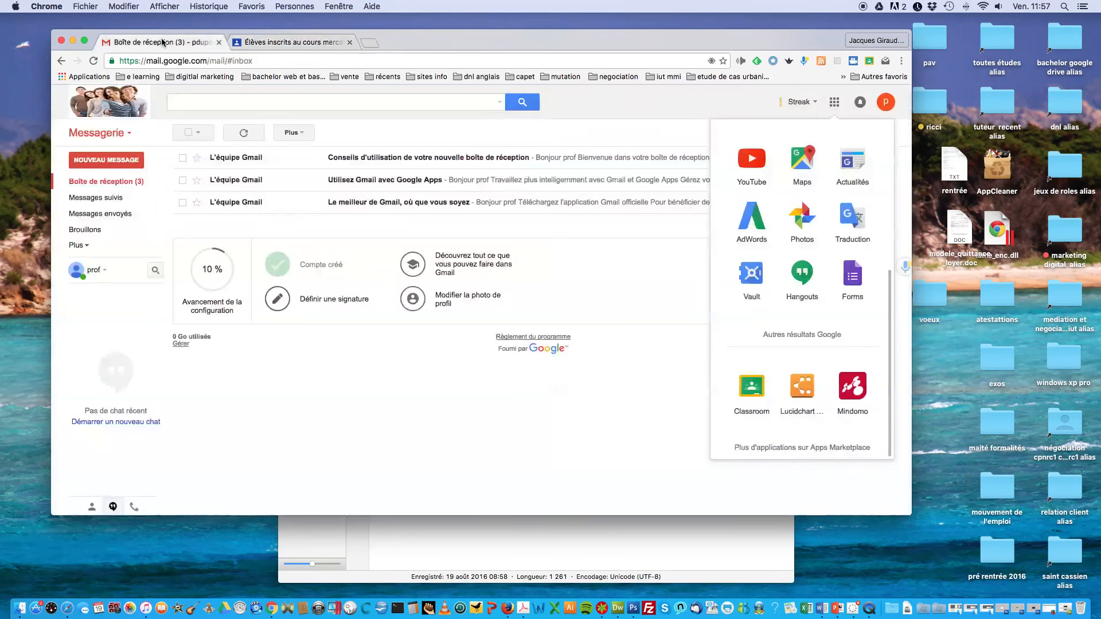
# Step: Start a new Gmail message addressed to the BTS NRC 1ère année group
pyautogui.click(92, 163)
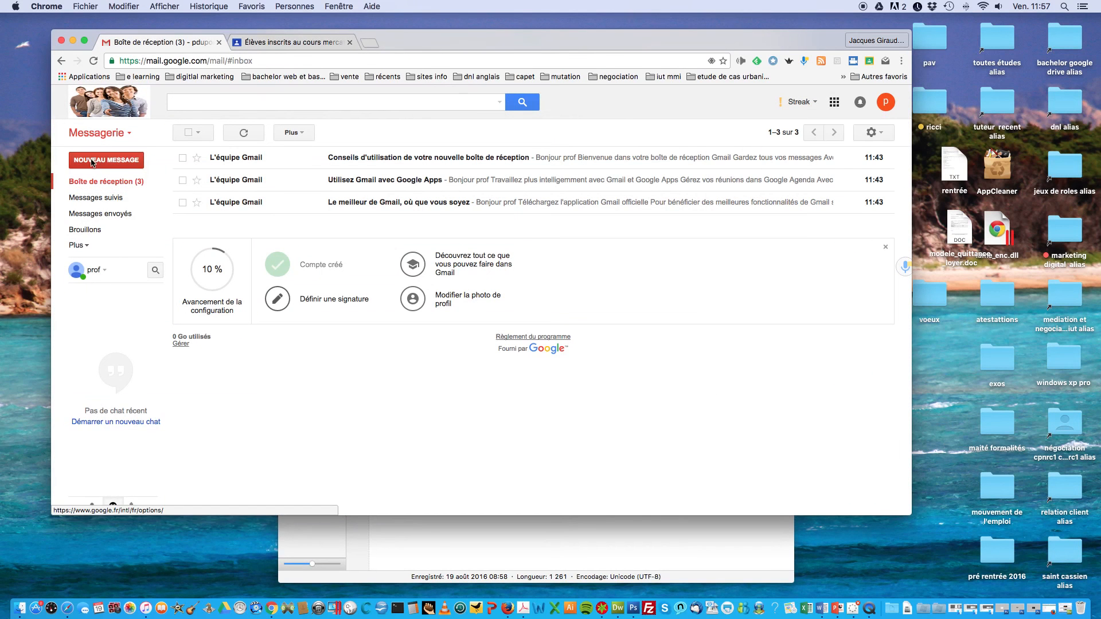
pyautogui.click(93, 163)
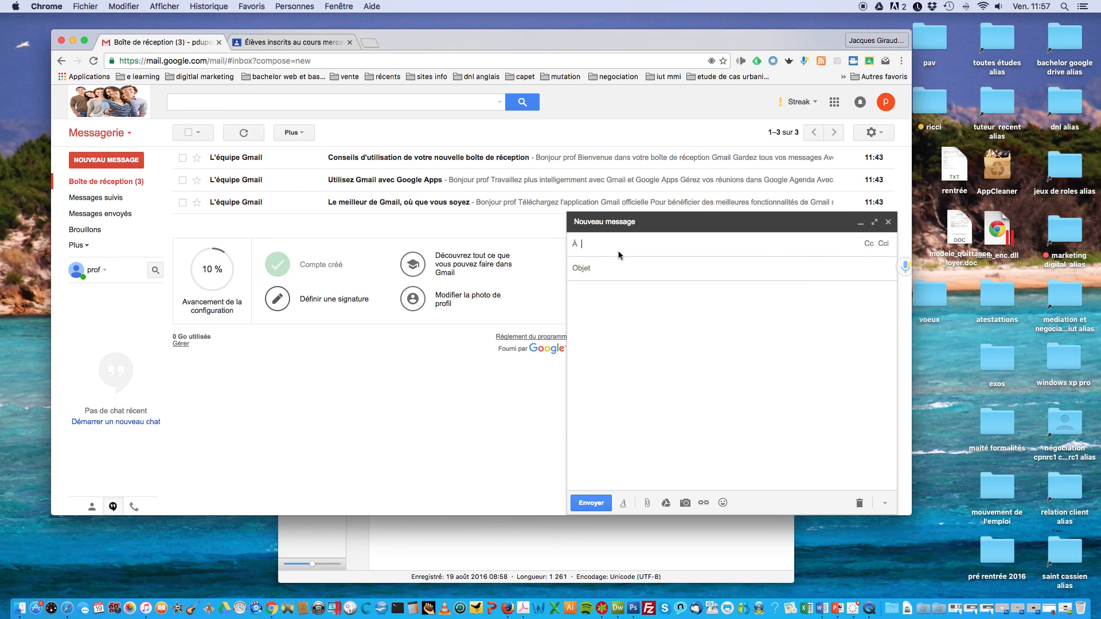
pyautogui.write('nrc1')
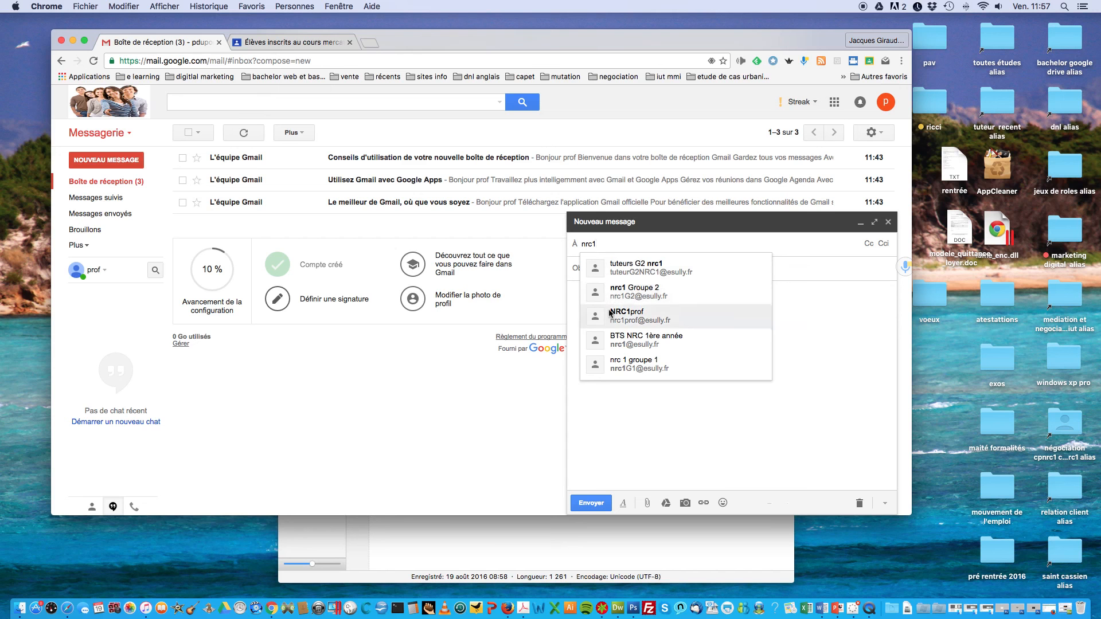
pyautogui.click(604, 343)
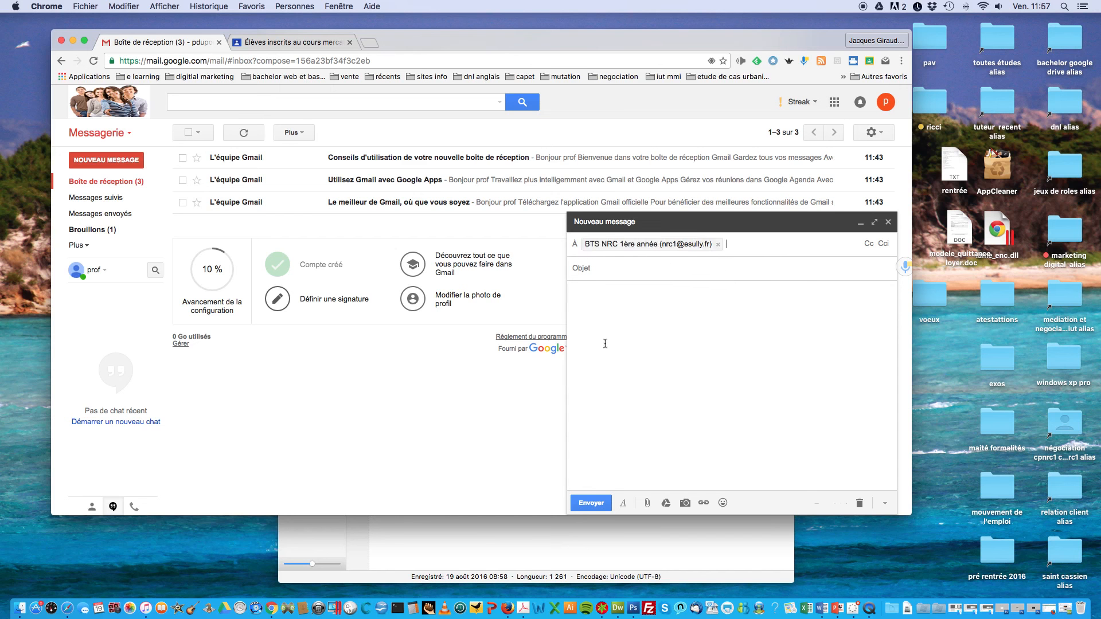
pyautogui.click(602, 302)
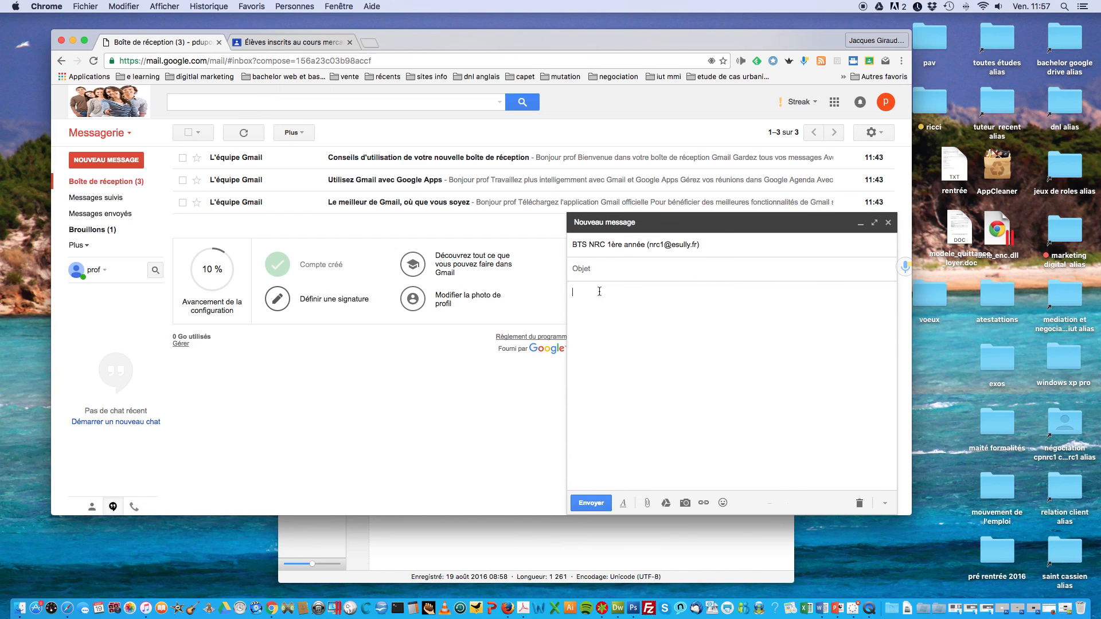
pyautogui.click(595, 273)
pyautogui.write('code inscription')
pyautogui.click(604, 295)
pyautogui.click(268, 44)
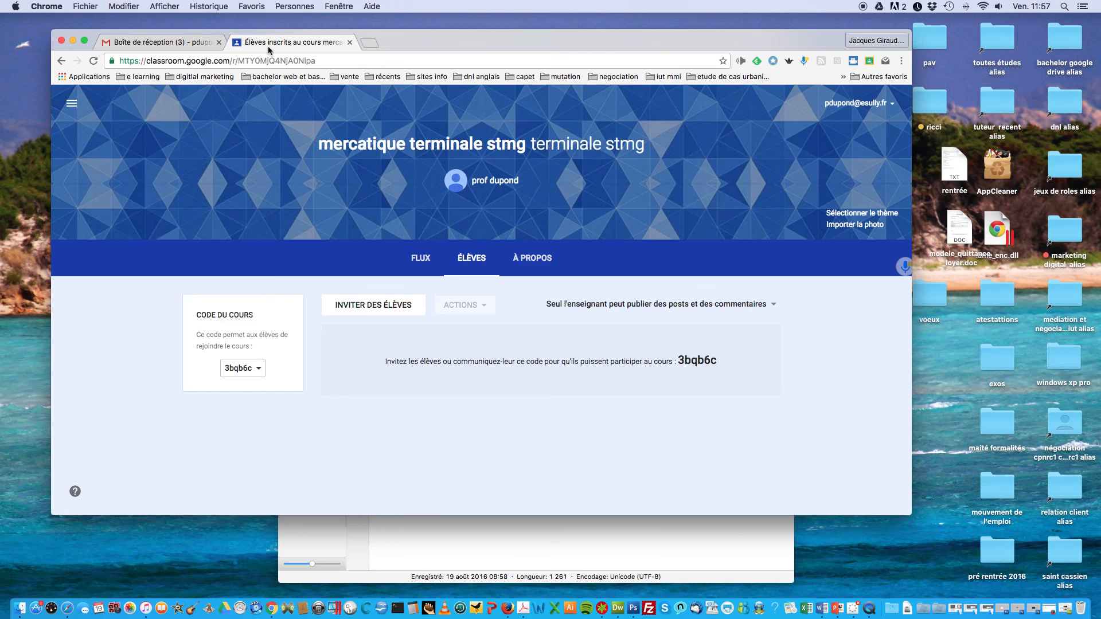
pyautogui.click(172, 42)
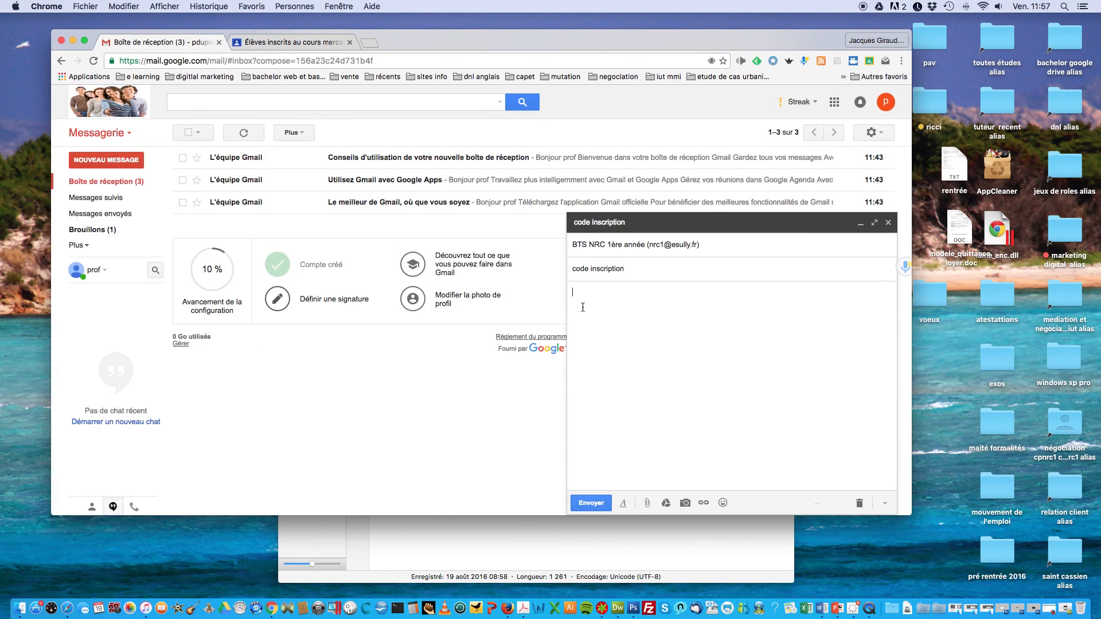
# Step: Extend the subject with 'classroom', close the draft and return to Classroom
pyautogui.click(637, 269)
pyautogui.write('classroom')
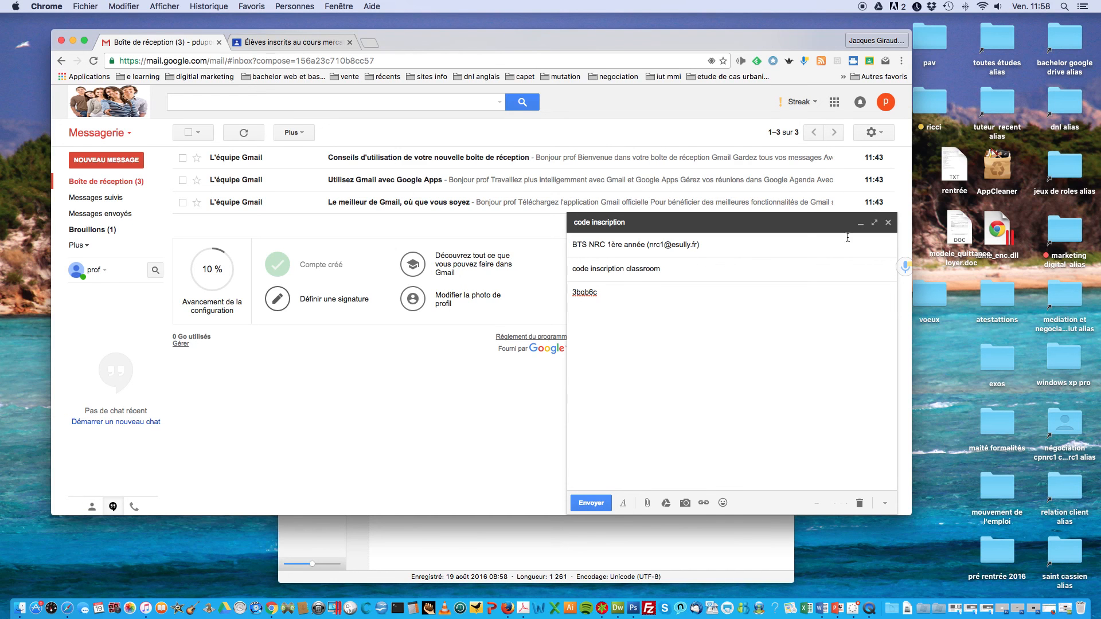
pyautogui.click(888, 223)
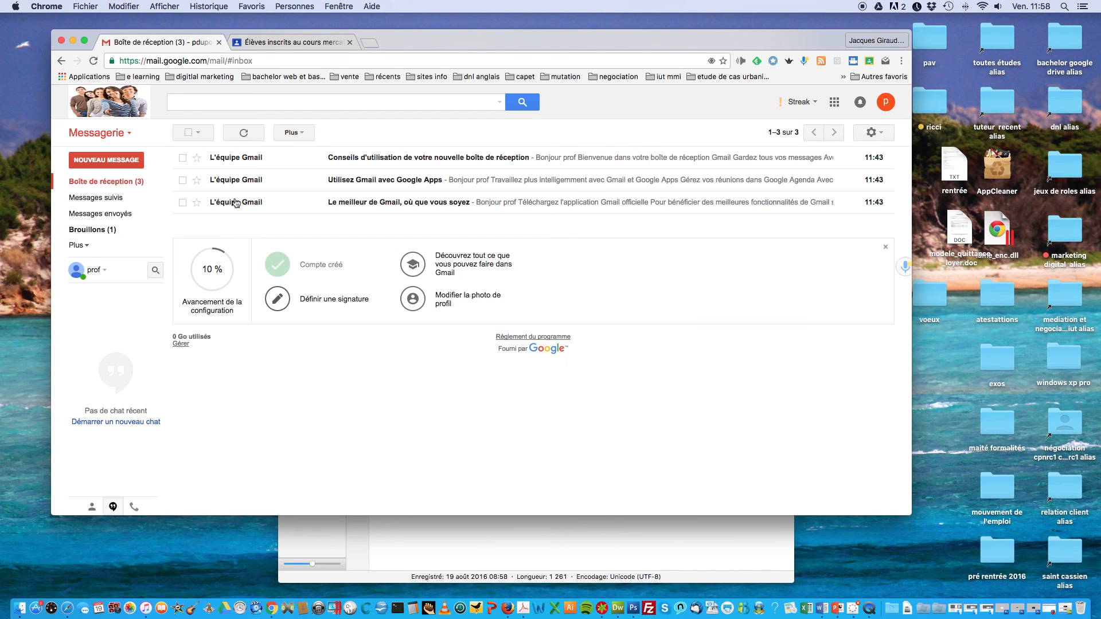
pyautogui.click(267, 46)
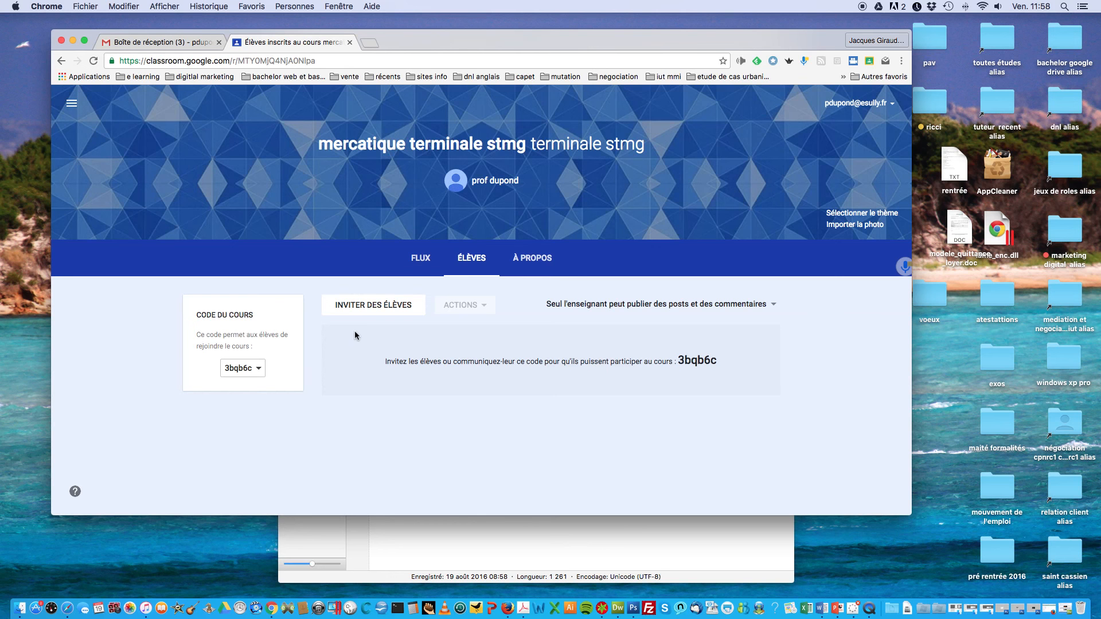
# Step: Sign out of the teacher account and choose to sign in with another account
pyautogui.click(876, 105)
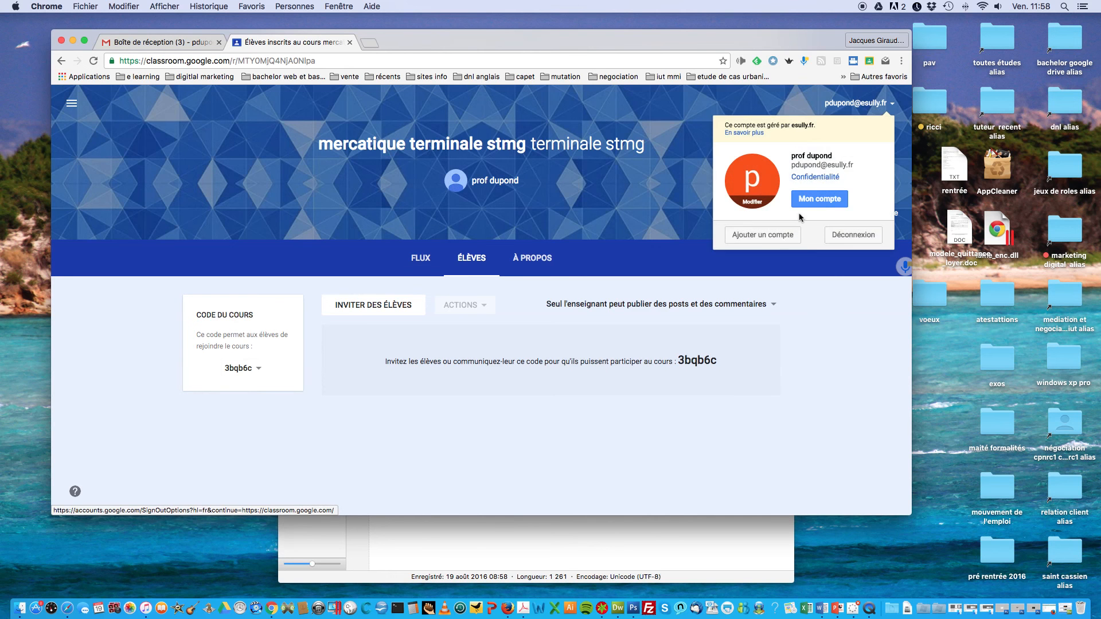
pyautogui.click(838, 235)
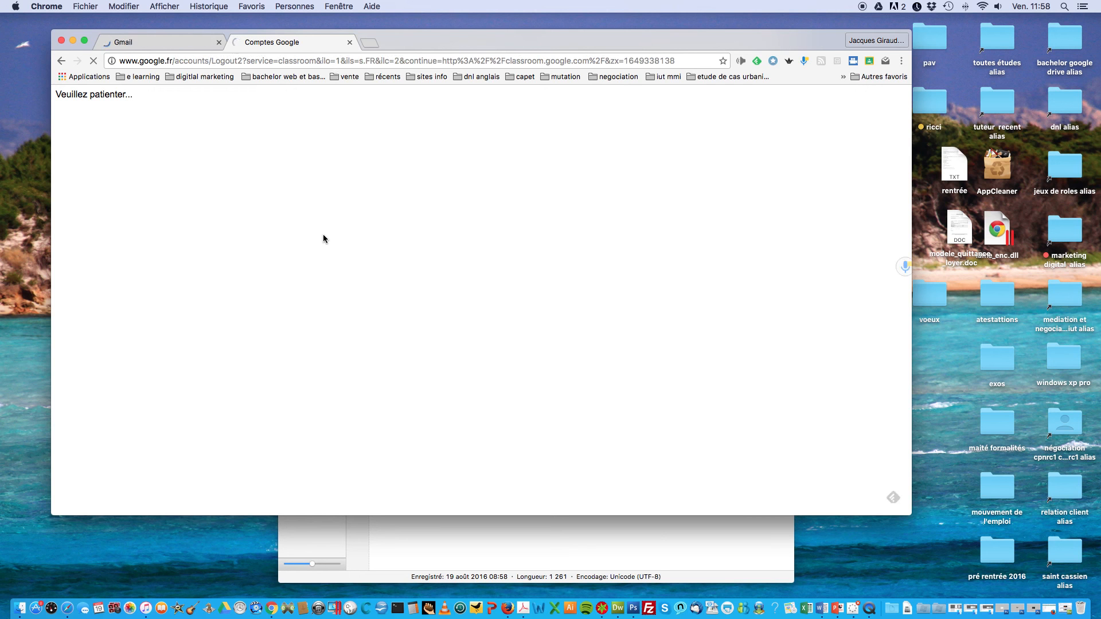
pyautogui.click(144, 41)
pyautogui.click(321, 42)
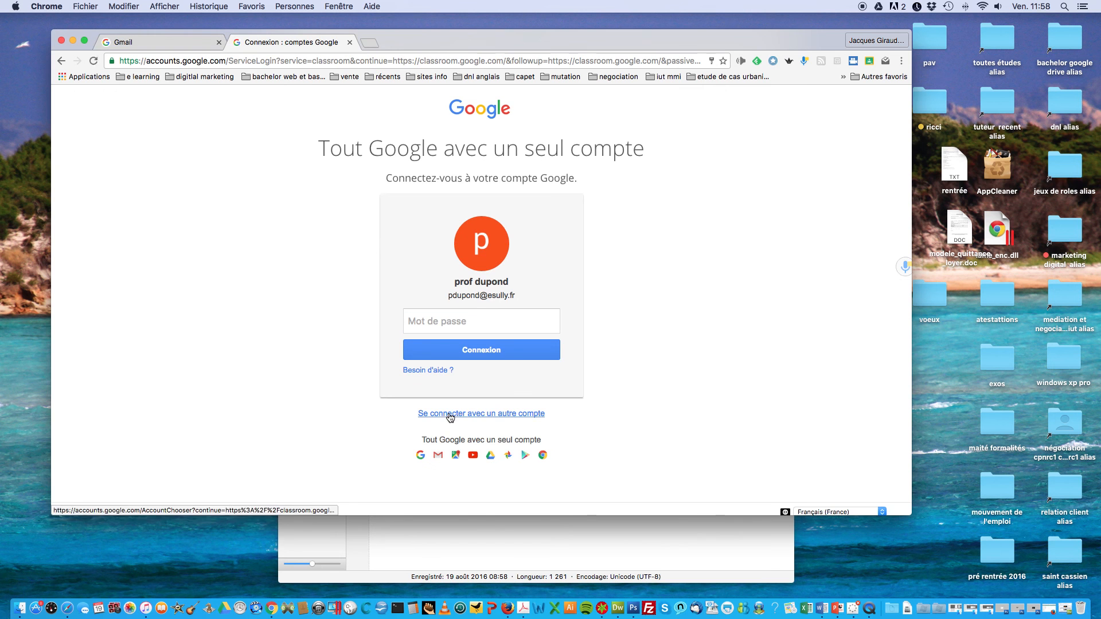
pyautogui.click(450, 414)
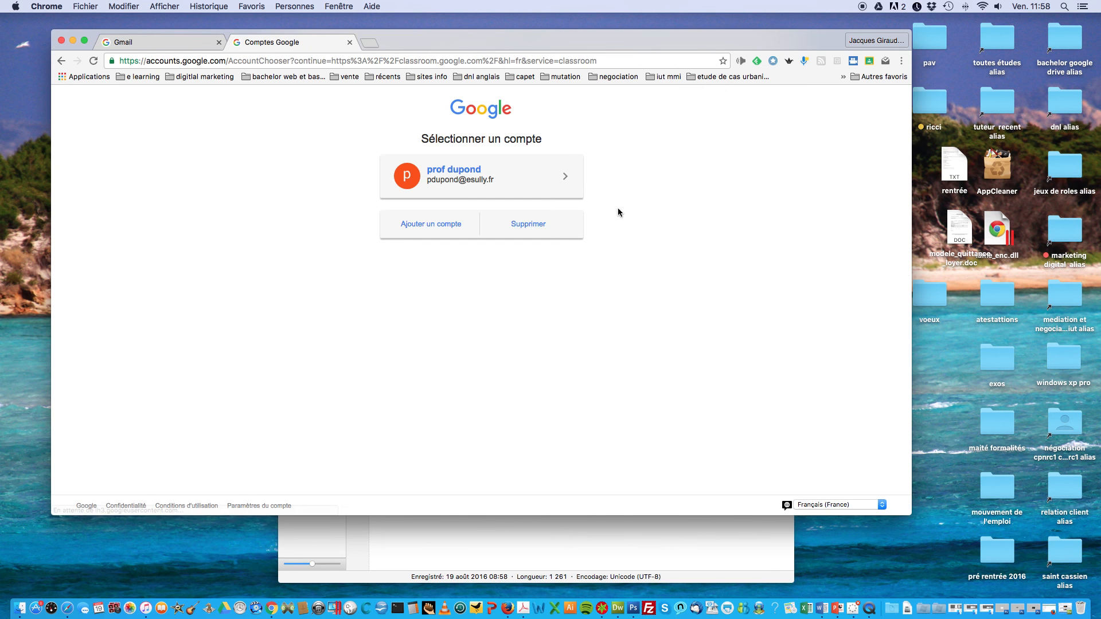
# Step: Remove the saved teacher account from the chooser and begin entering another account's e-mail
pyautogui.click(524, 224)
pyautogui.click(562, 176)
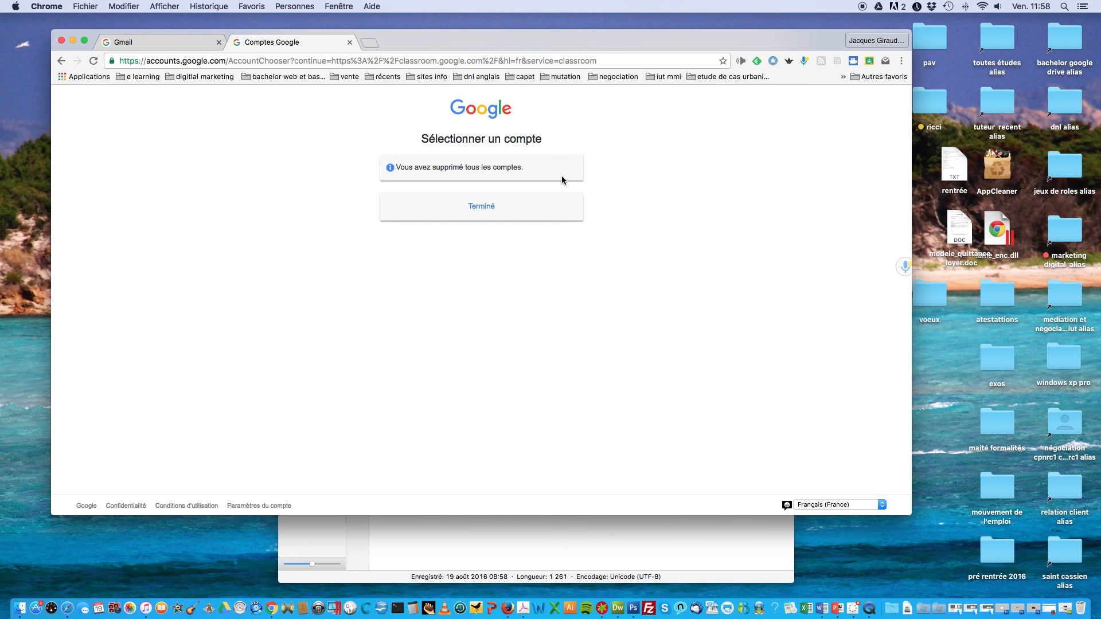
pyautogui.click(485, 208)
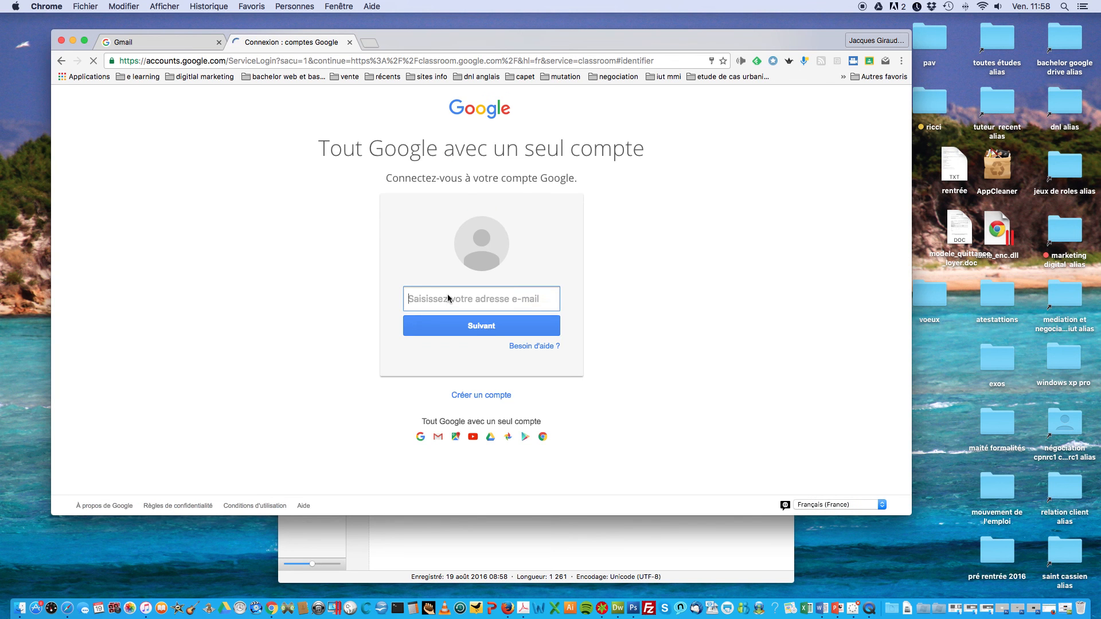
pyautogui.write('ja')
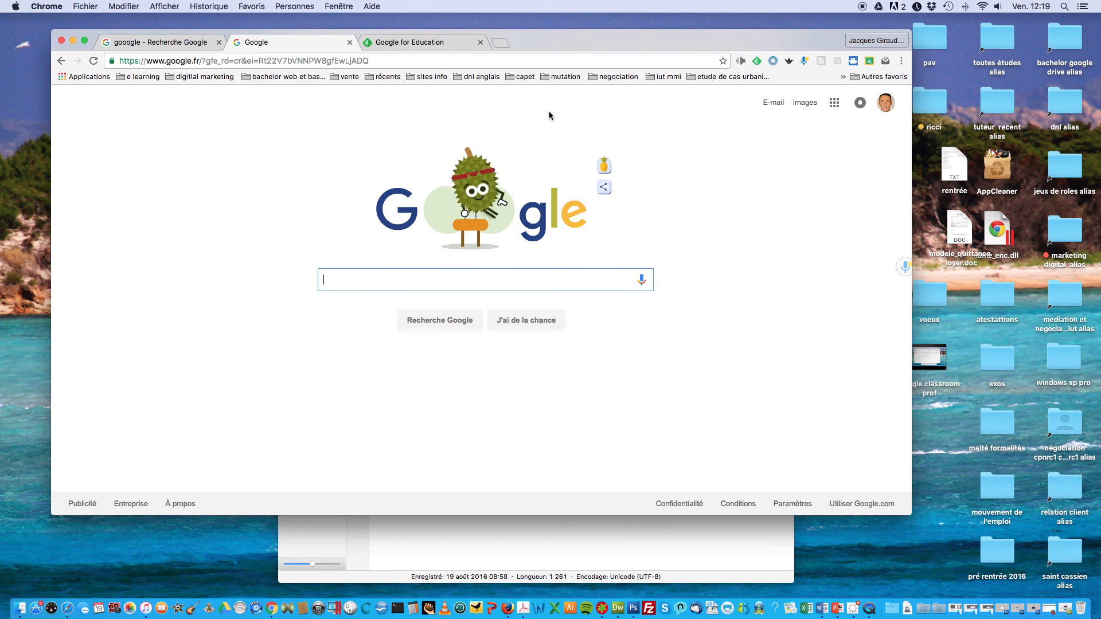
# Step: Browse the Google apps list, then go to classroom.google.com to list the account's courses
pyautogui.click(834, 104)
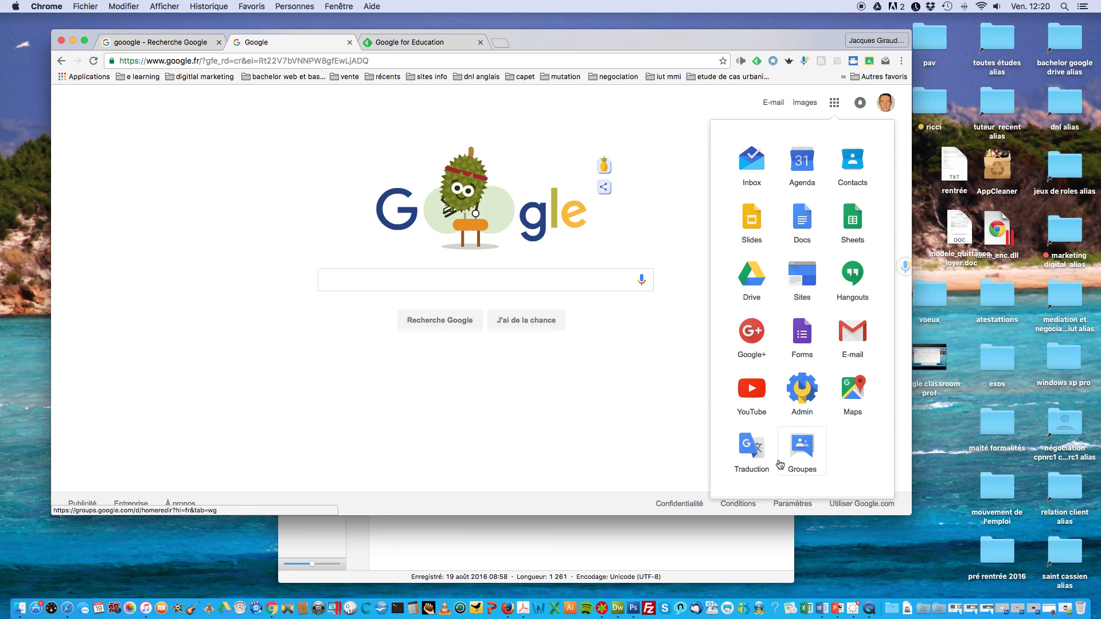
pyautogui.scroll(-5, 785, 385)
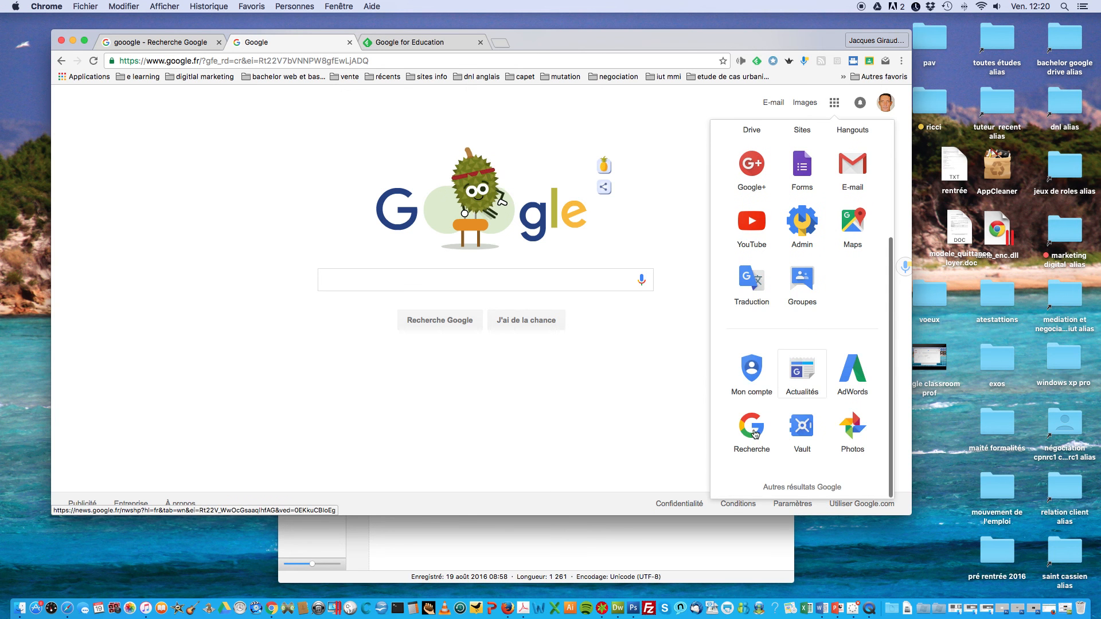
pyautogui.scroll(5, 753, 442)
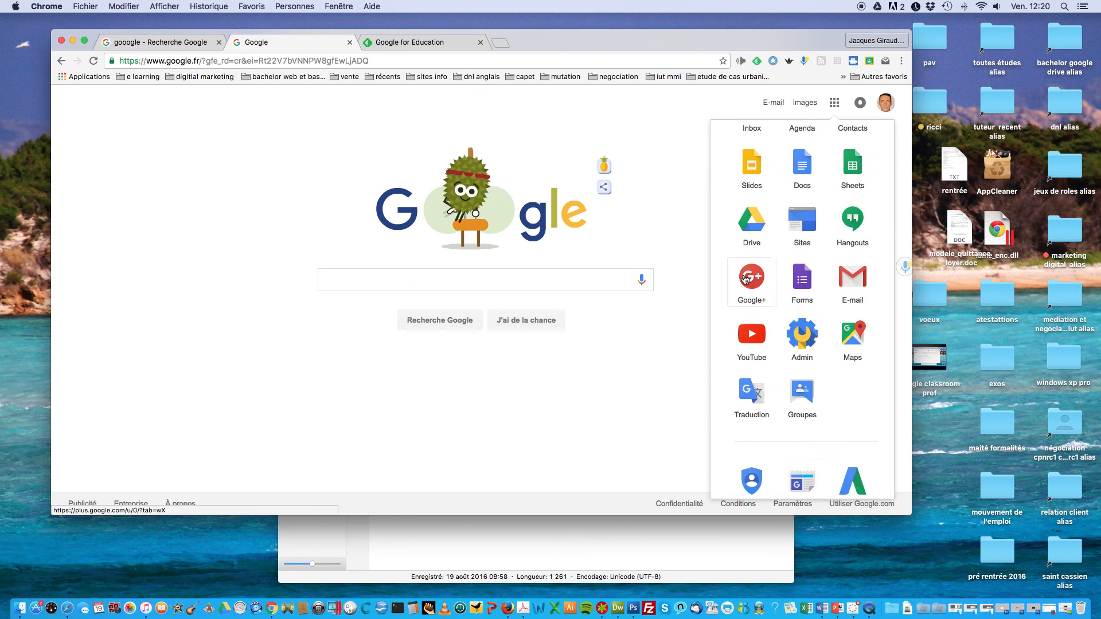
pyautogui.click(382, 61)
pyautogui.write('cla')
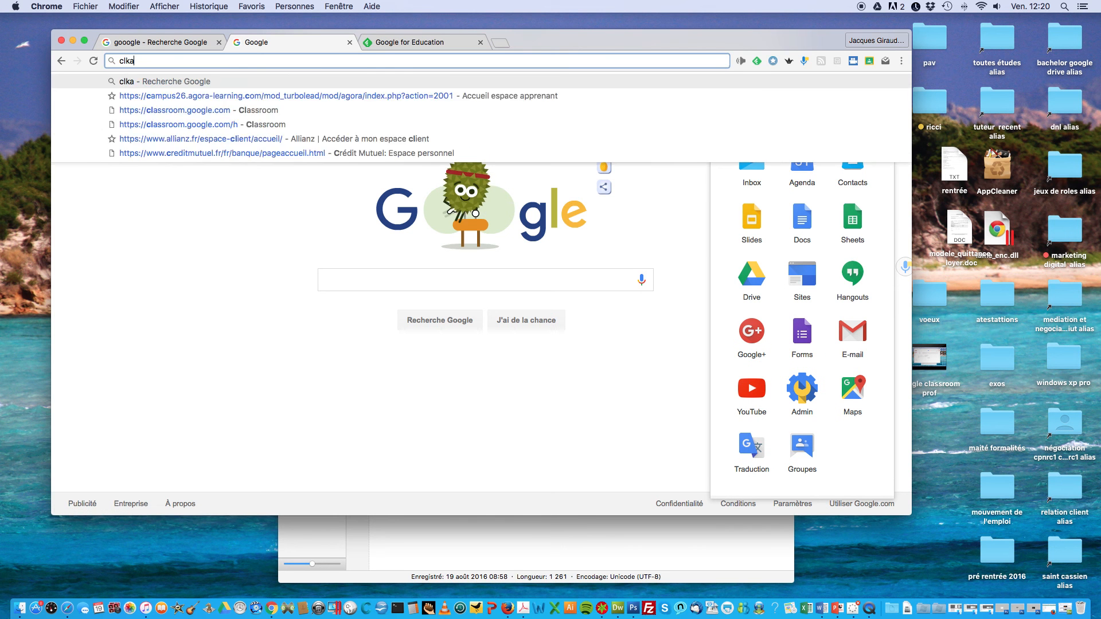
pyautogui.press('BackSpace')
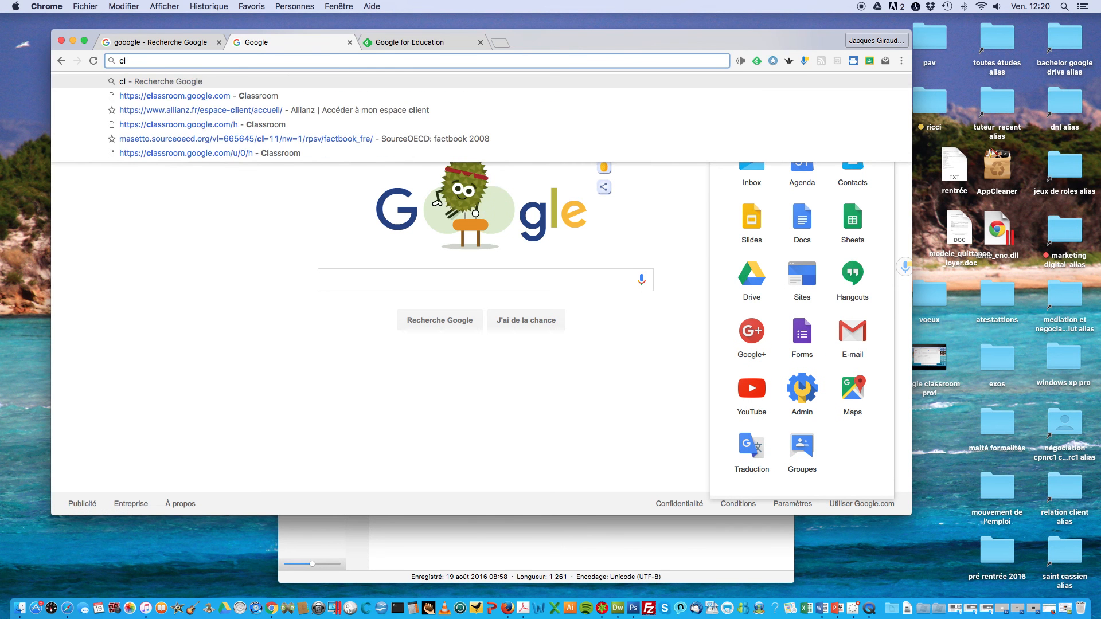
pyautogui.click(238, 97)
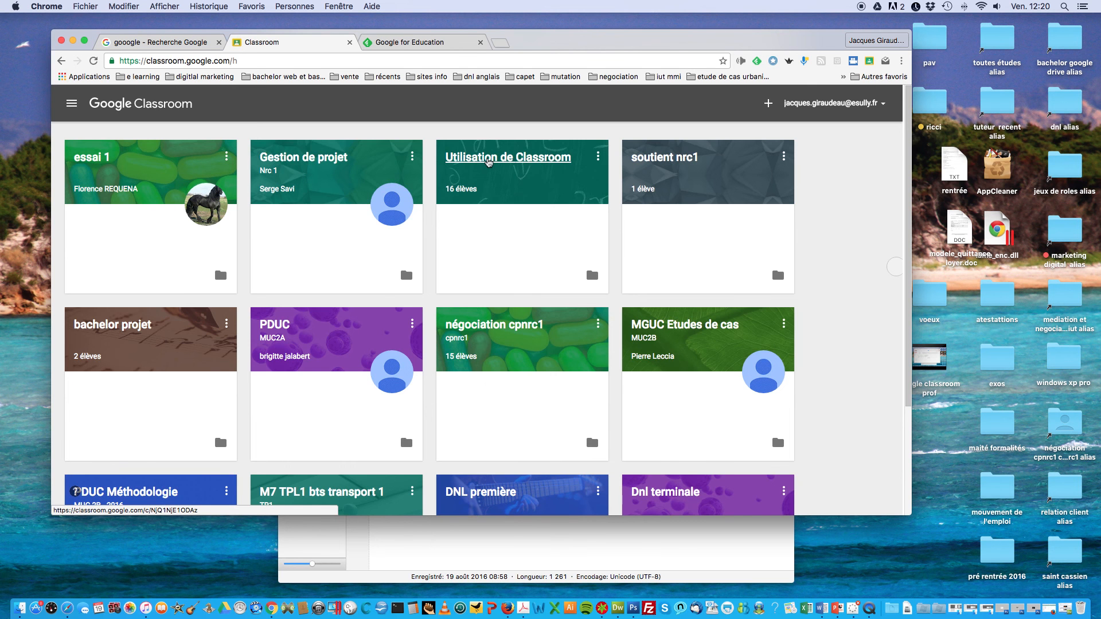
pyautogui.click(488, 162)
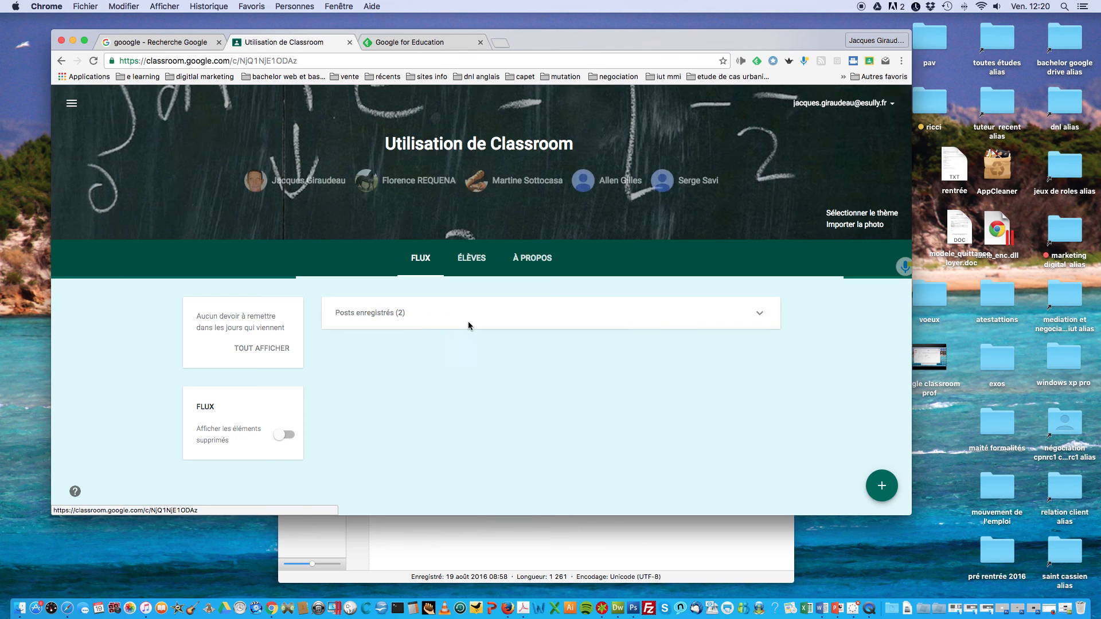
pyautogui.scroll(-3, 382, 385)
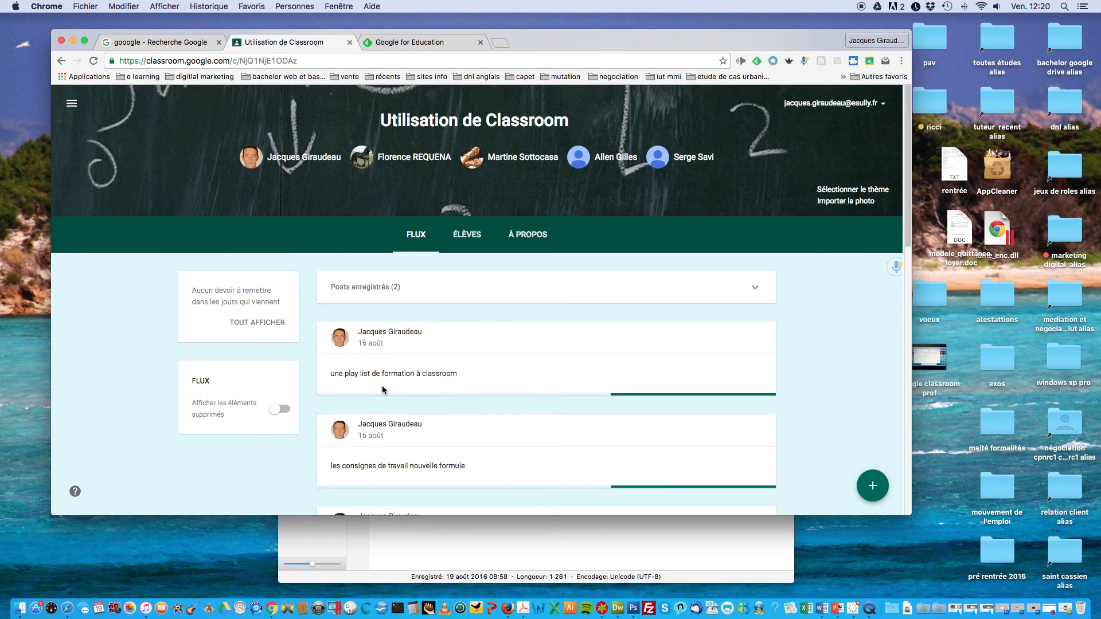
pyautogui.scroll(-5, 298, 393)
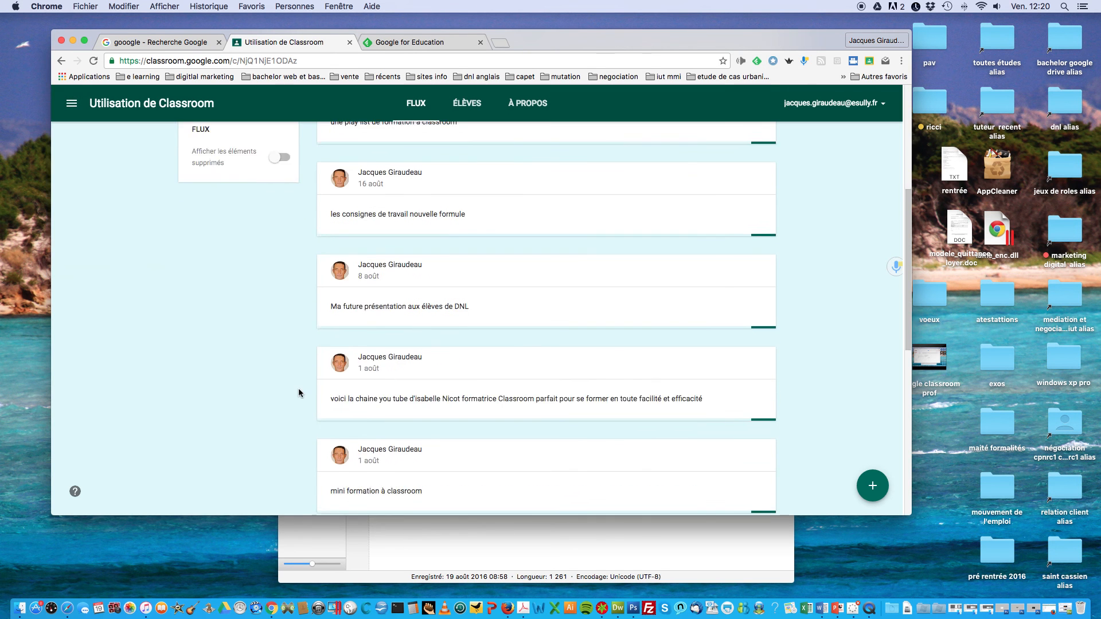
pyautogui.scroll(-5, 298, 393)
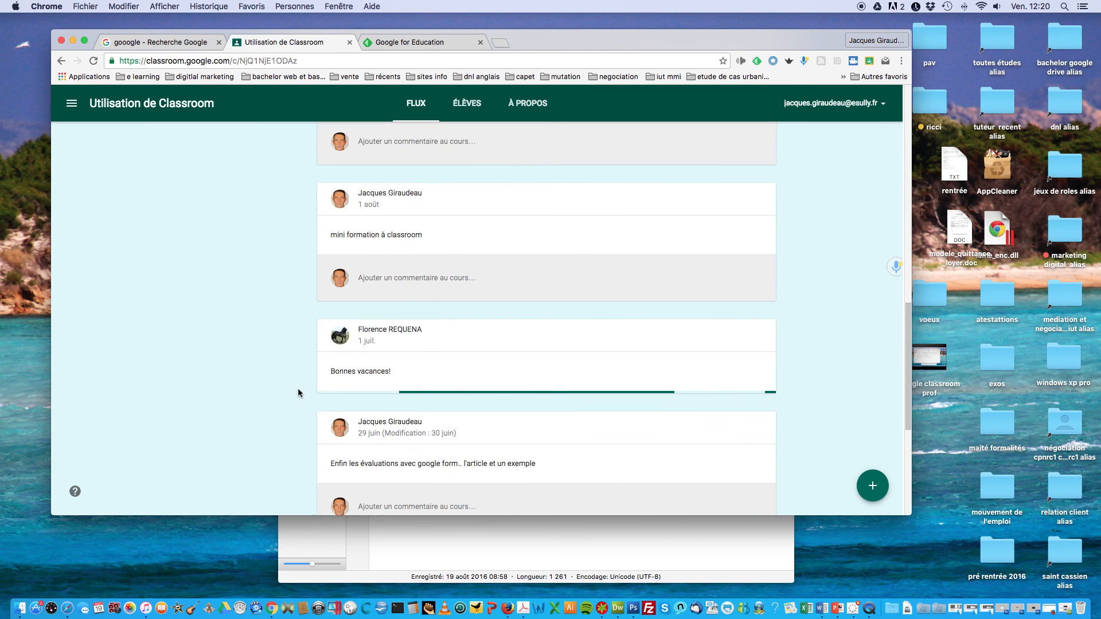
pyautogui.scroll(-2, 298, 392)
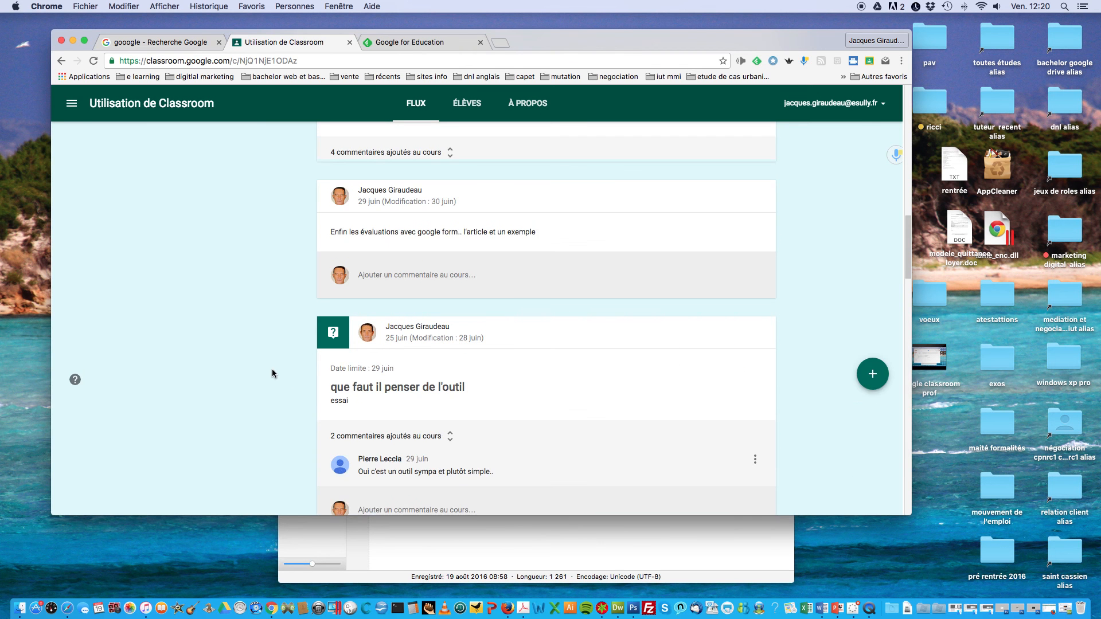
pyautogui.scroll(-5, 285, 363)
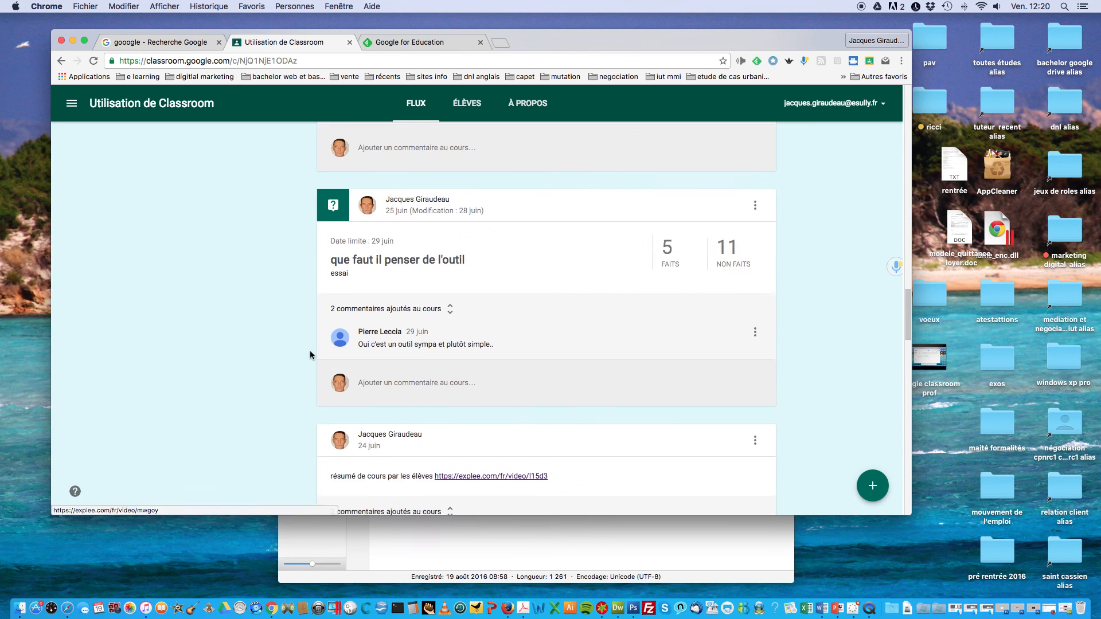
pyautogui.scroll(-4, 310, 353)
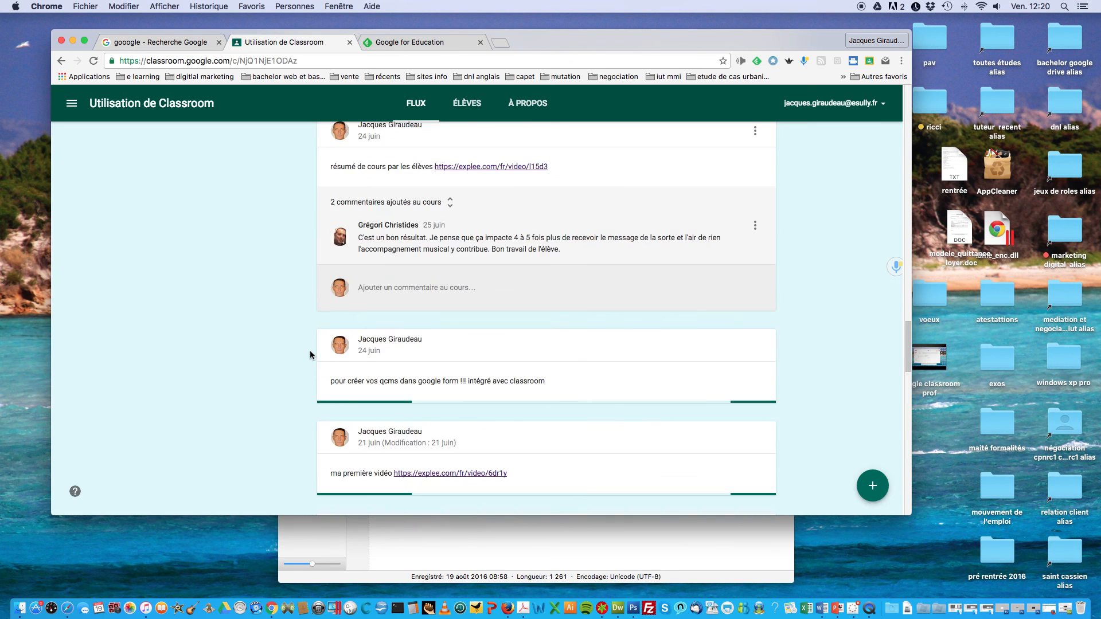
pyautogui.scroll(-7, 309, 352)
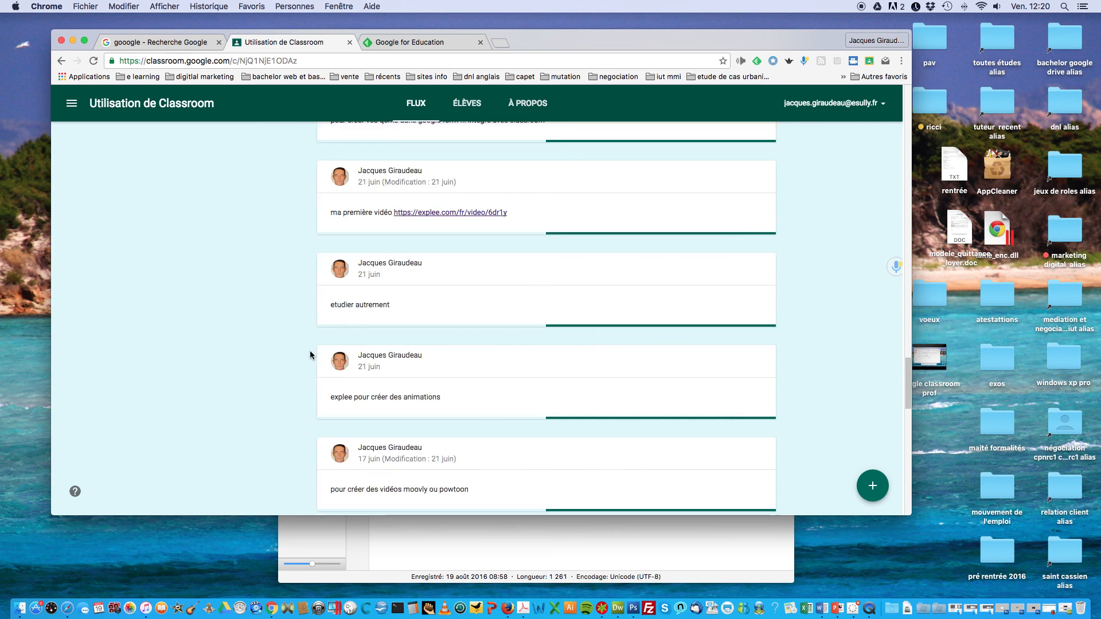
pyautogui.scroll(-10, 310, 349)
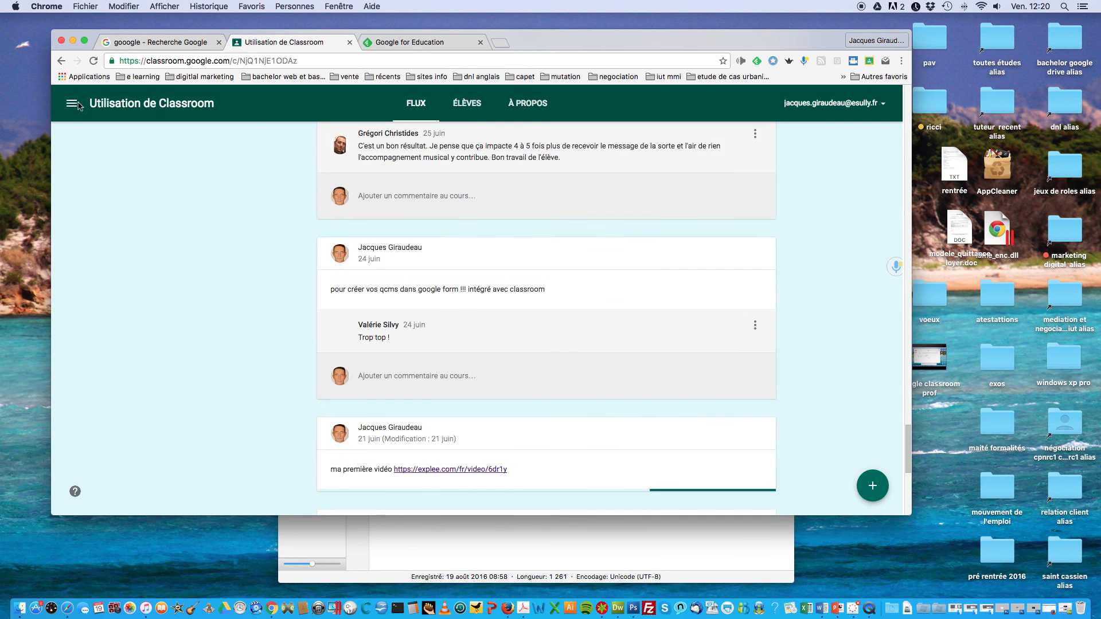
pyautogui.click(71, 109)
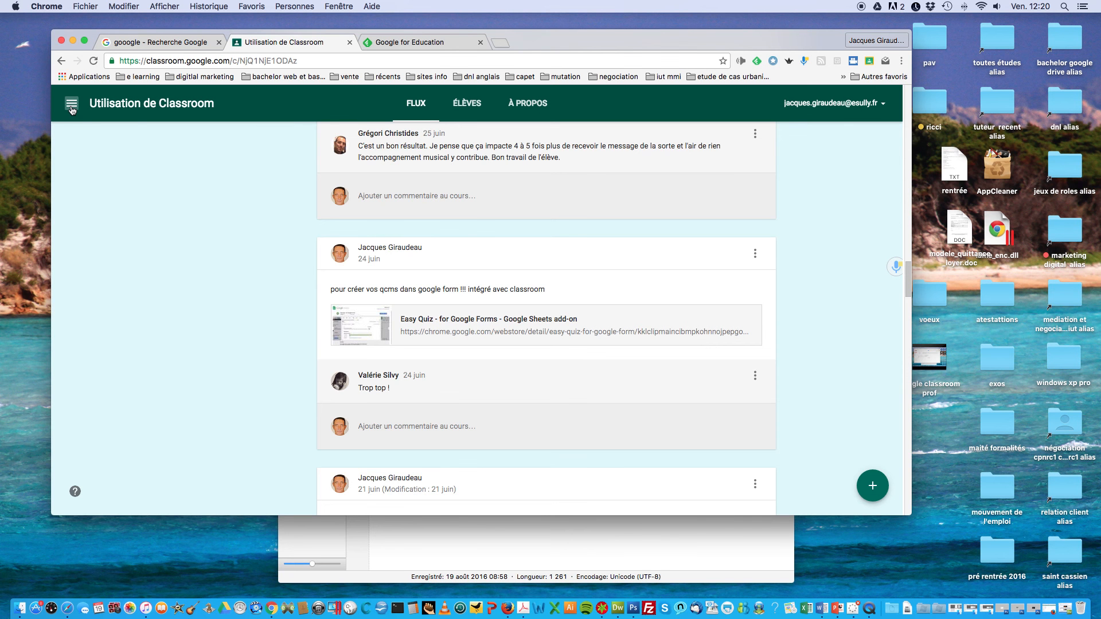
# Step: Scroll the course list in the navigation drawer, then open Utilisation de Classroom's À propos tab
pyautogui.click(71, 108)
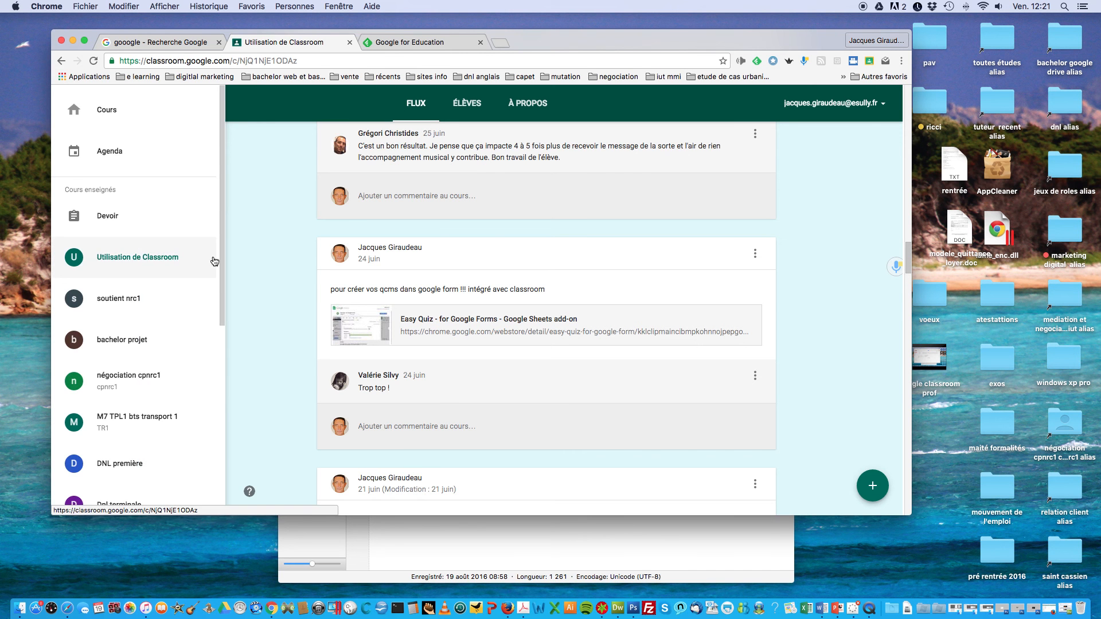
pyautogui.scroll(-3, 211, 284)
pyautogui.scroll(-8, 209, 321)
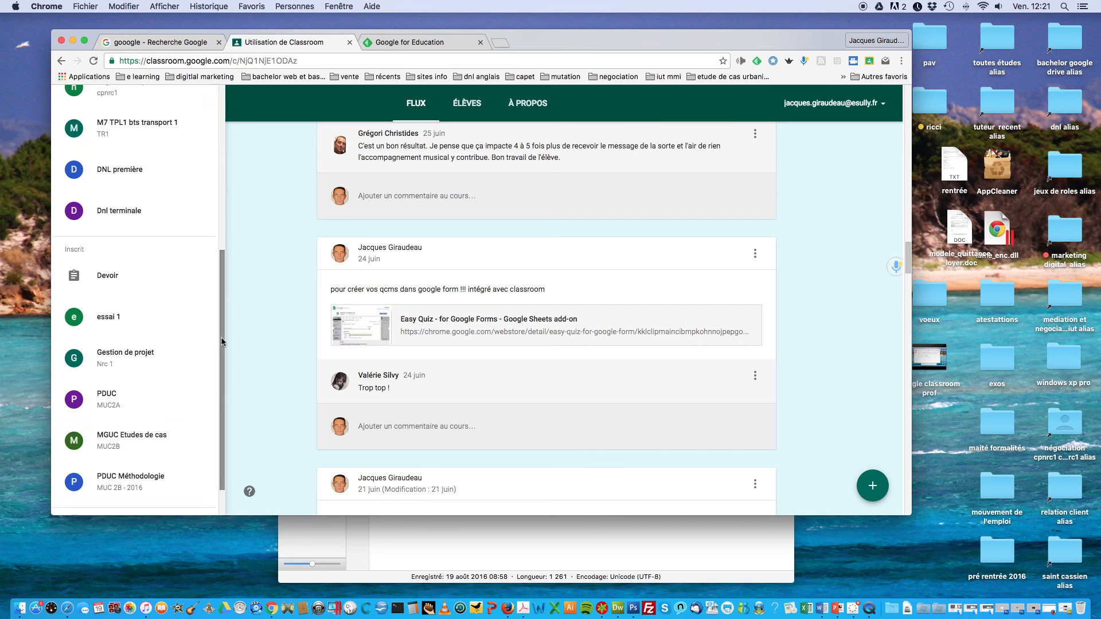
pyautogui.scroll(10, 144, 344)
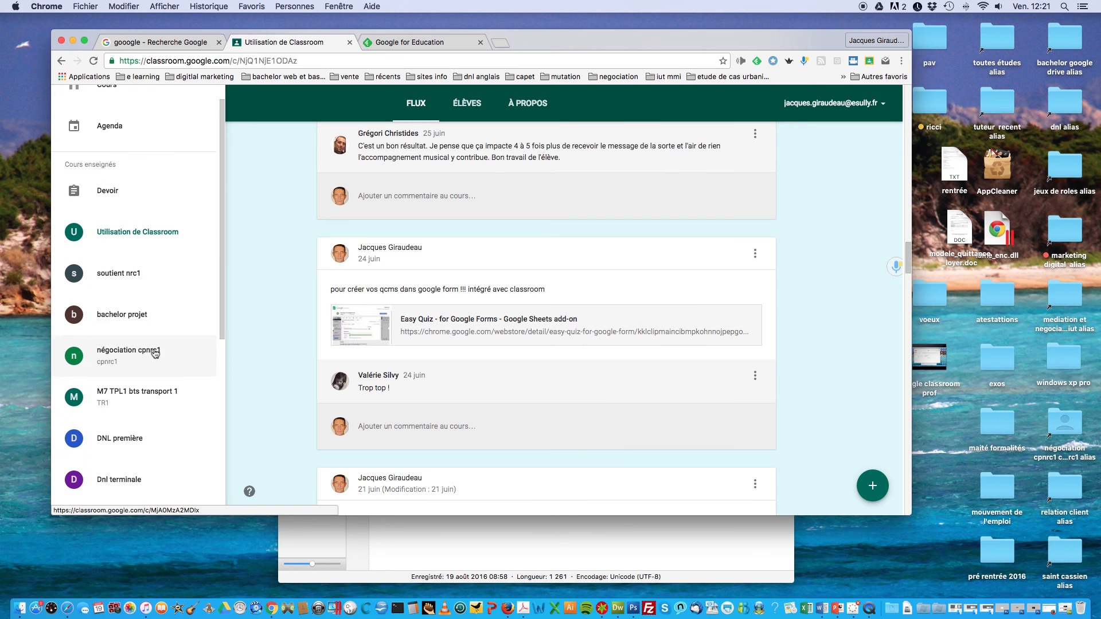
pyautogui.scroll(5, 313, 162)
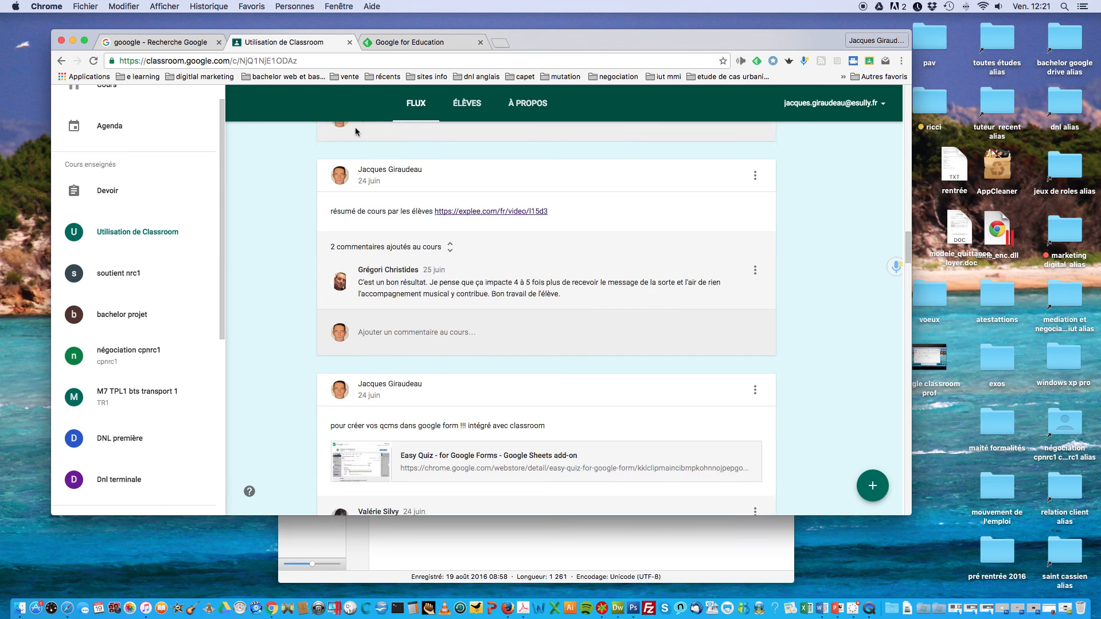
pyautogui.click(528, 103)
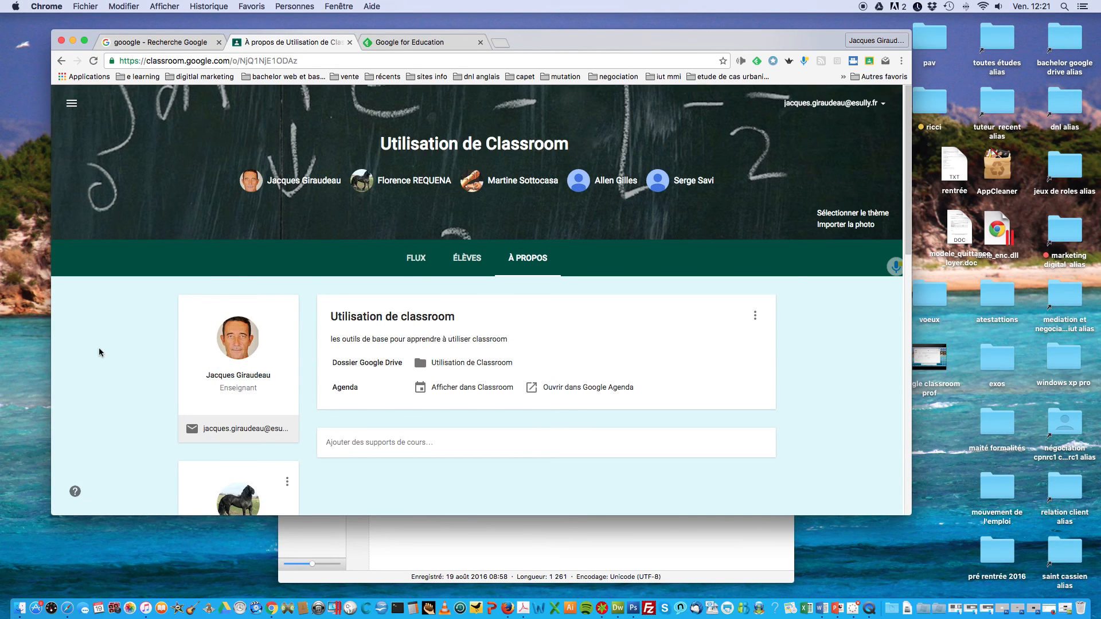
# Step: Scroll the About page to view the teacher cards, then return to the Flux tab
pyautogui.scroll(-5, 101, 347)
pyautogui.scroll(2, 106, 345)
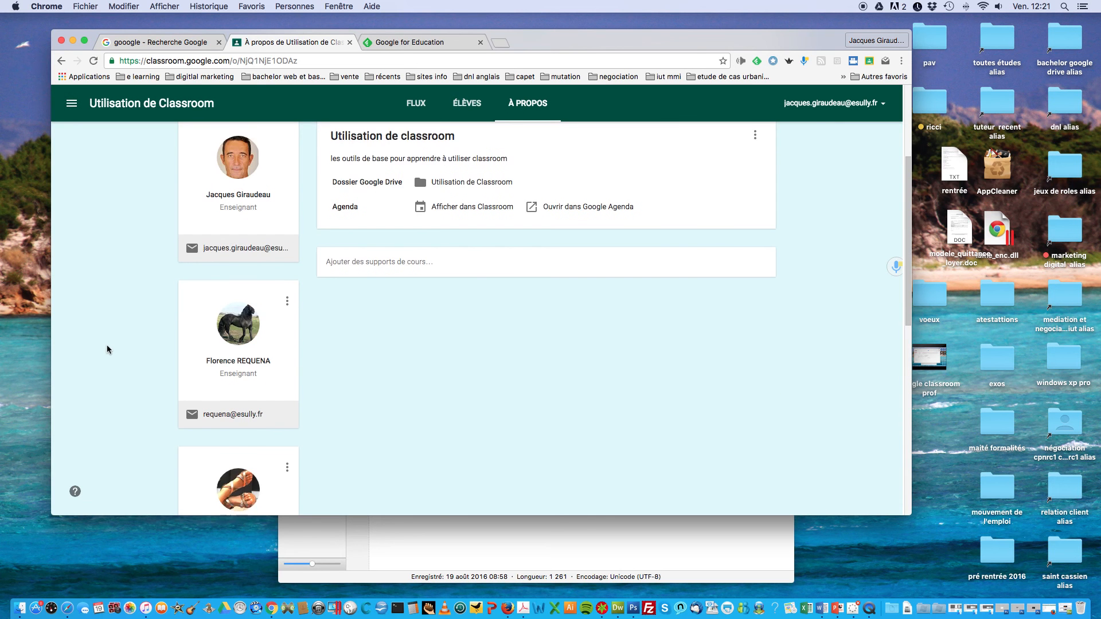
pyautogui.scroll(-8, 107, 345)
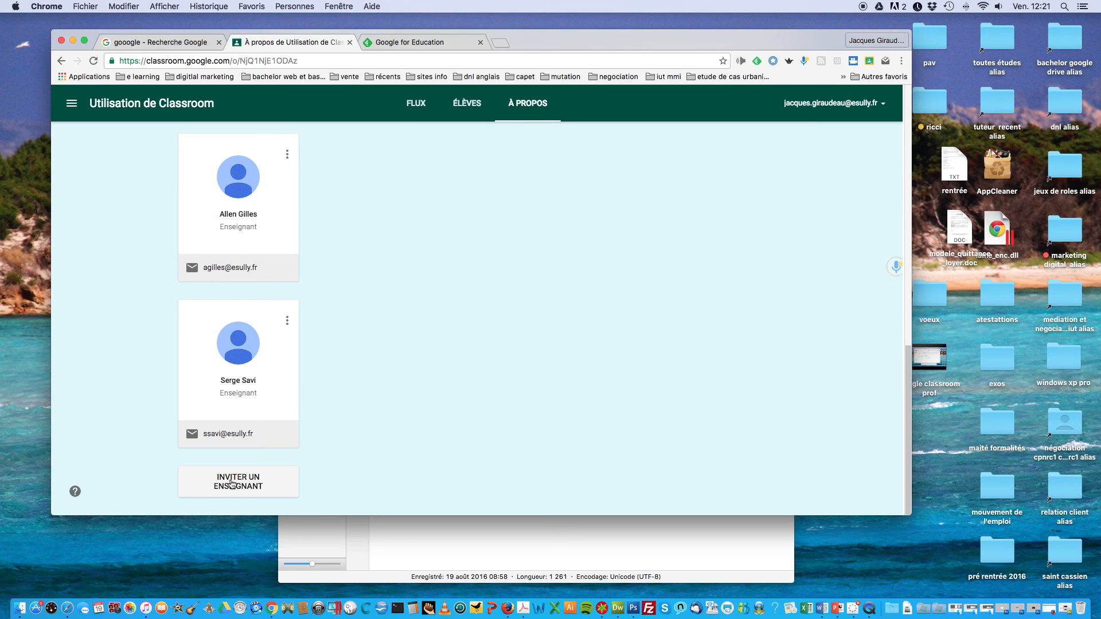
pyautogui.click(417, 106)
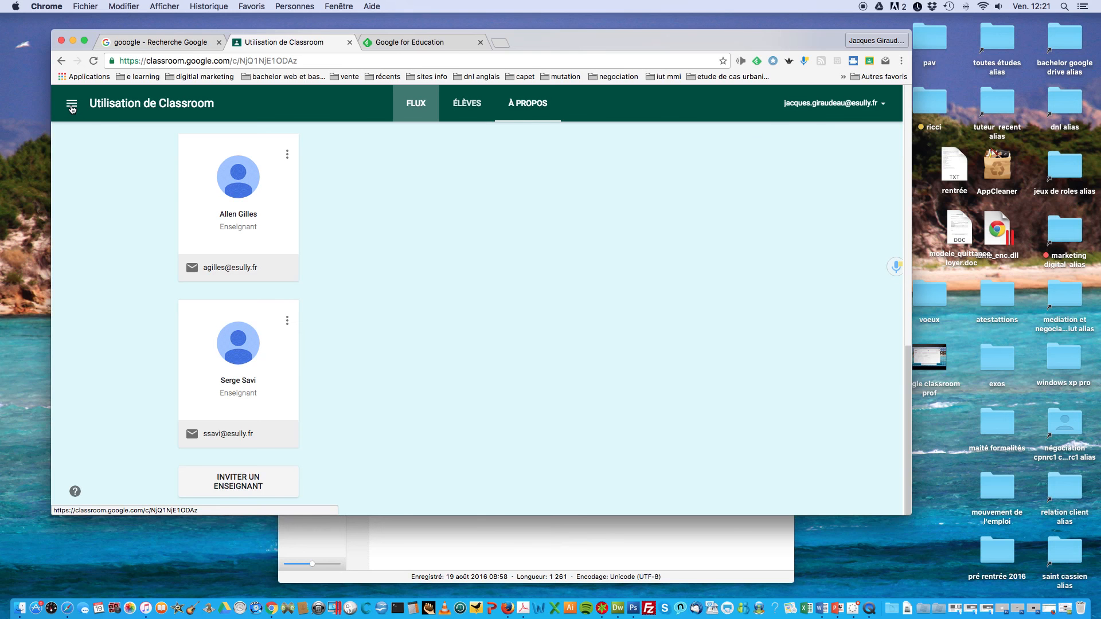
# Step: Open and close the course navigation drawer, then return to the top of the FLUX stream
pyautogui.click(72, 107)
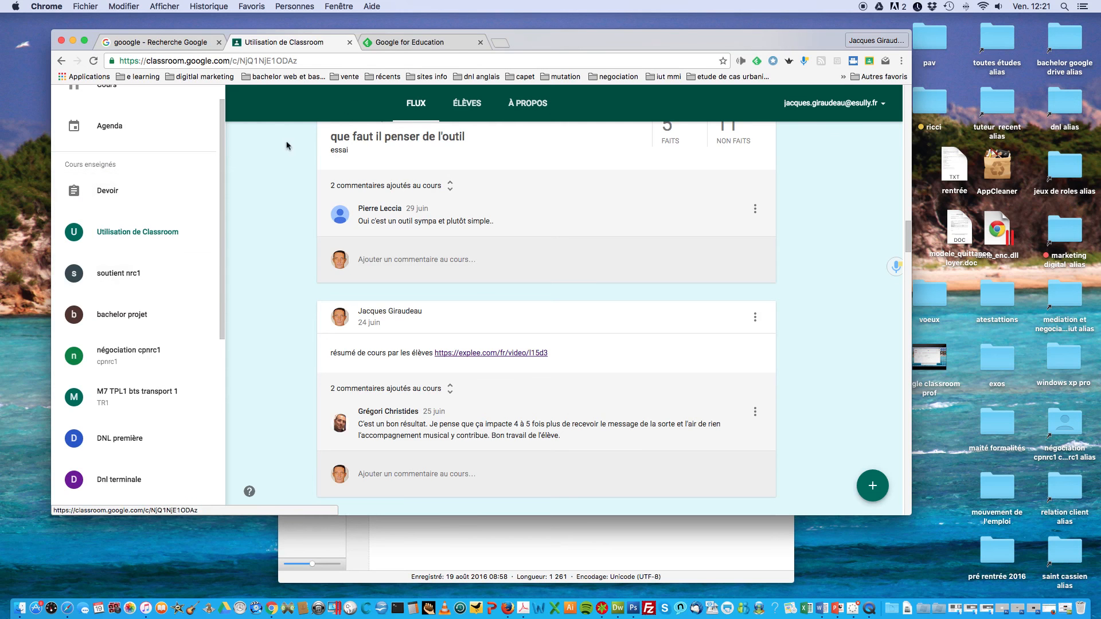
pyautogui.click(244, 208)
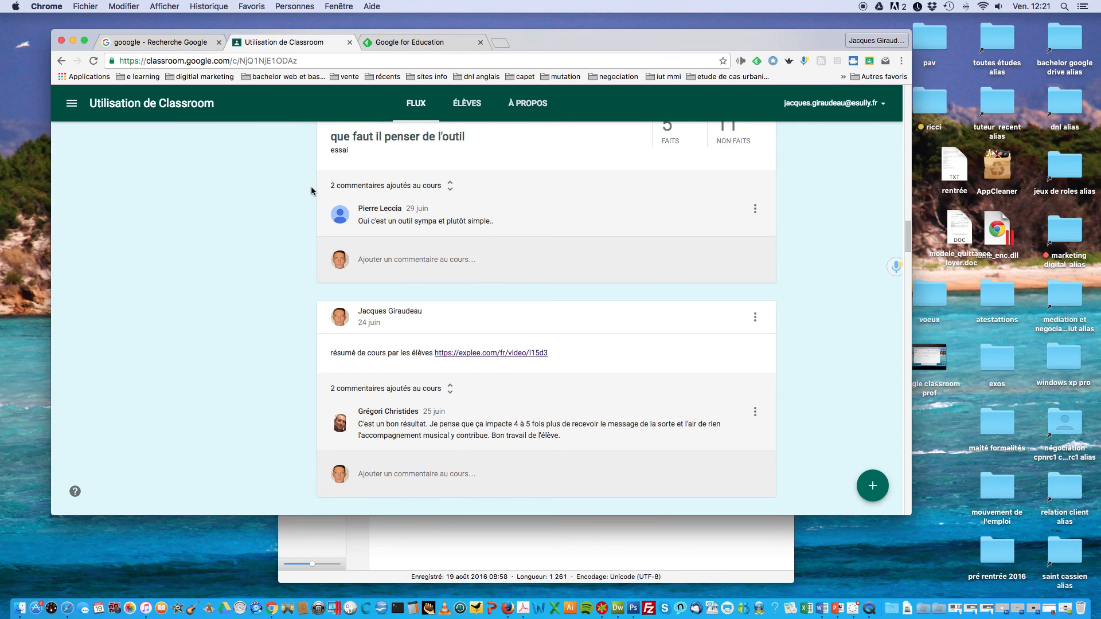
pyautogui.scroll(20, 311, 190)
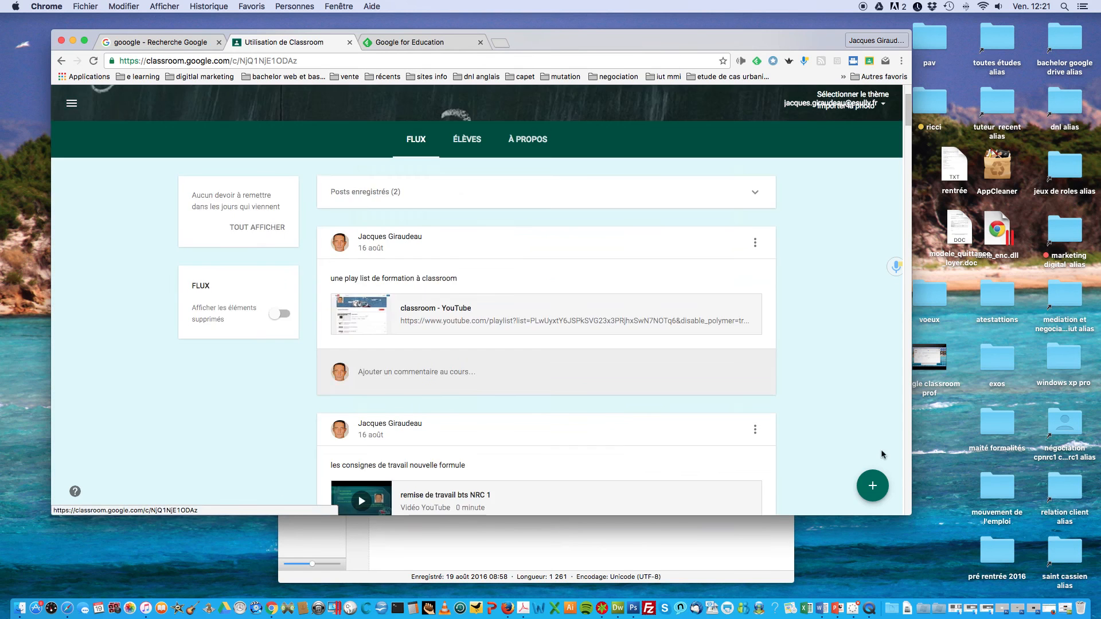
# Step: Open the 16 août playlist post's options menu and dismiss it without changes
pyautogui.moveTo(876, 487)
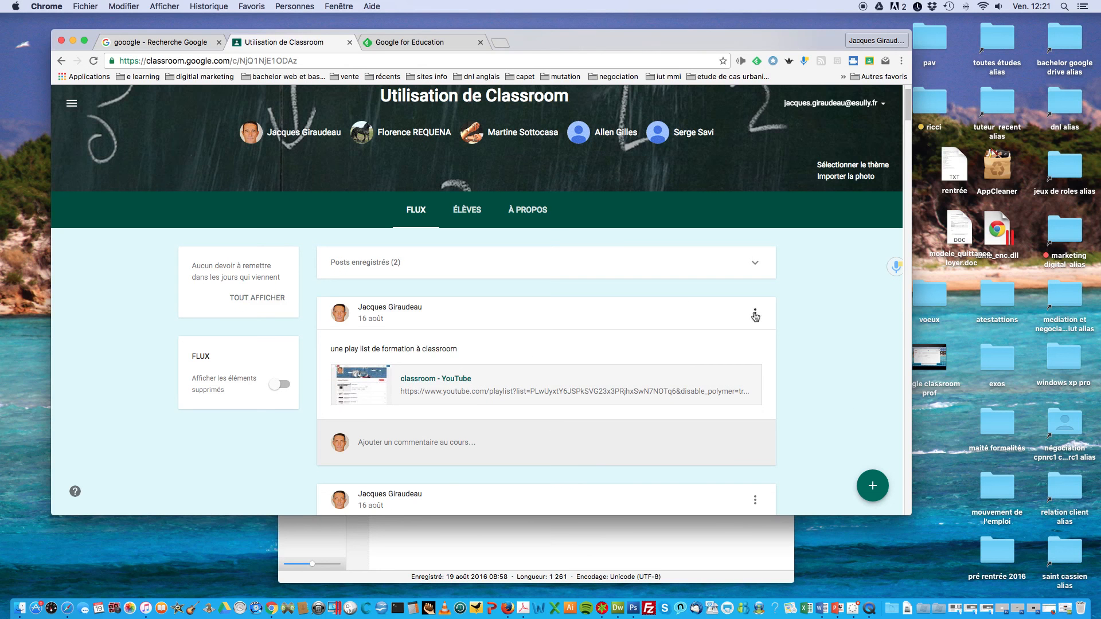
pyautogui.click(756, 315)
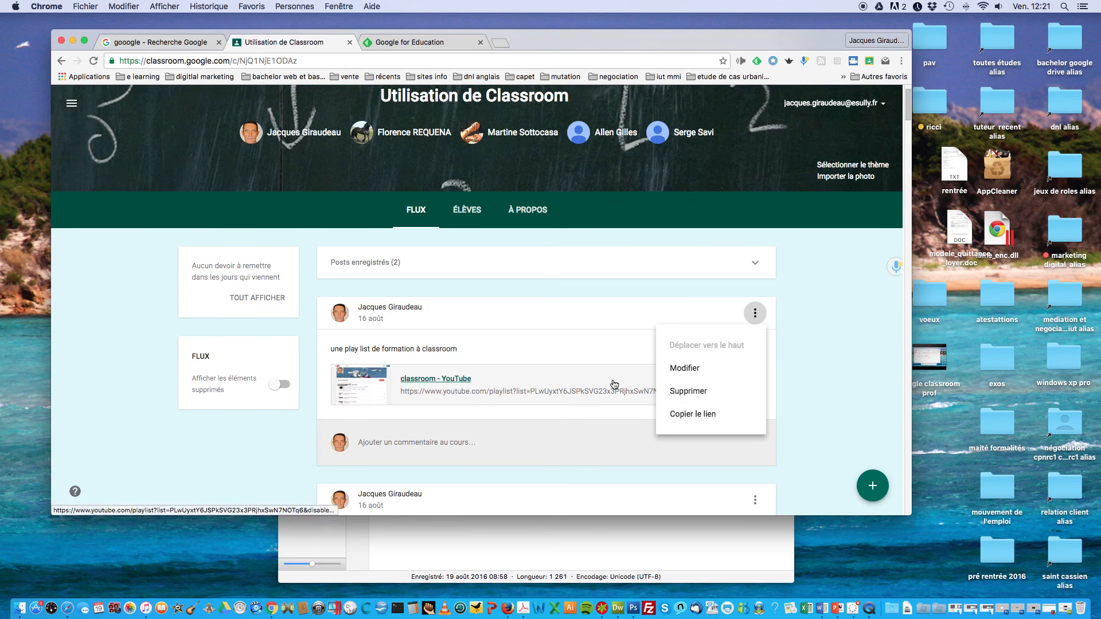
pyautogui.click(125, 334)
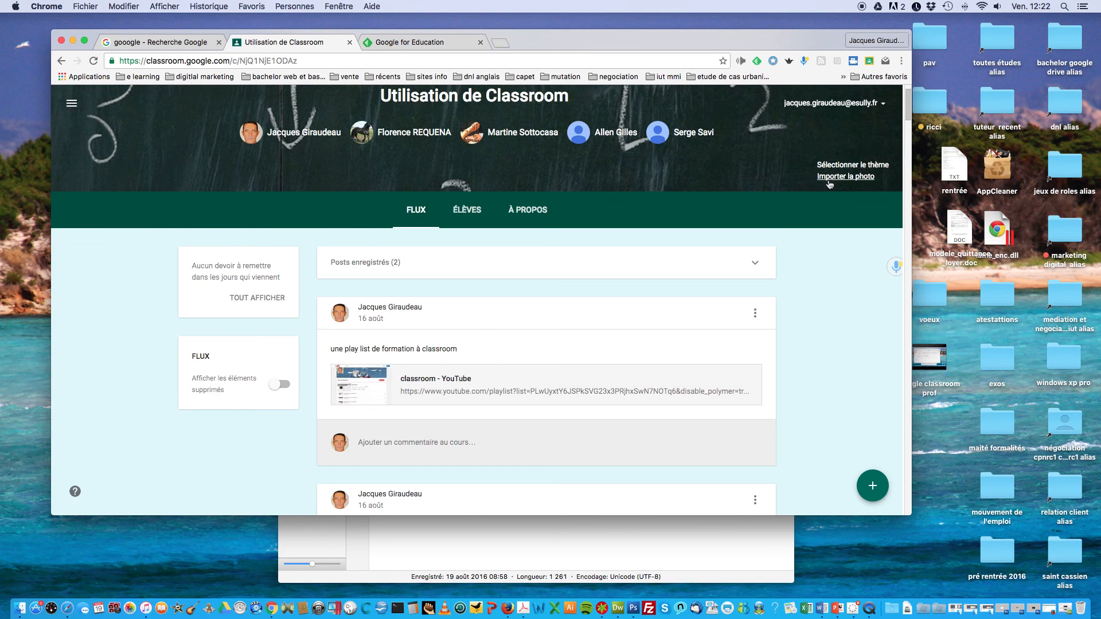
# Step: Browse the invited students and class code under ÉLÈVES, then go back to À PROPOS
pyautogui.click(465, 213)
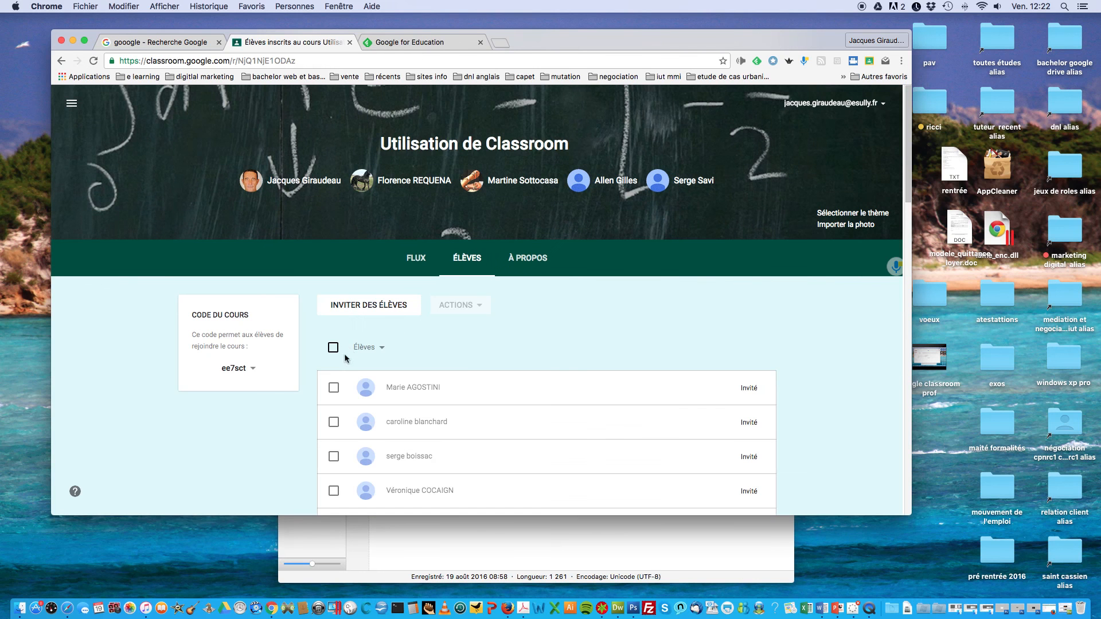
pyautogui.scroll(-3, 257, 378)
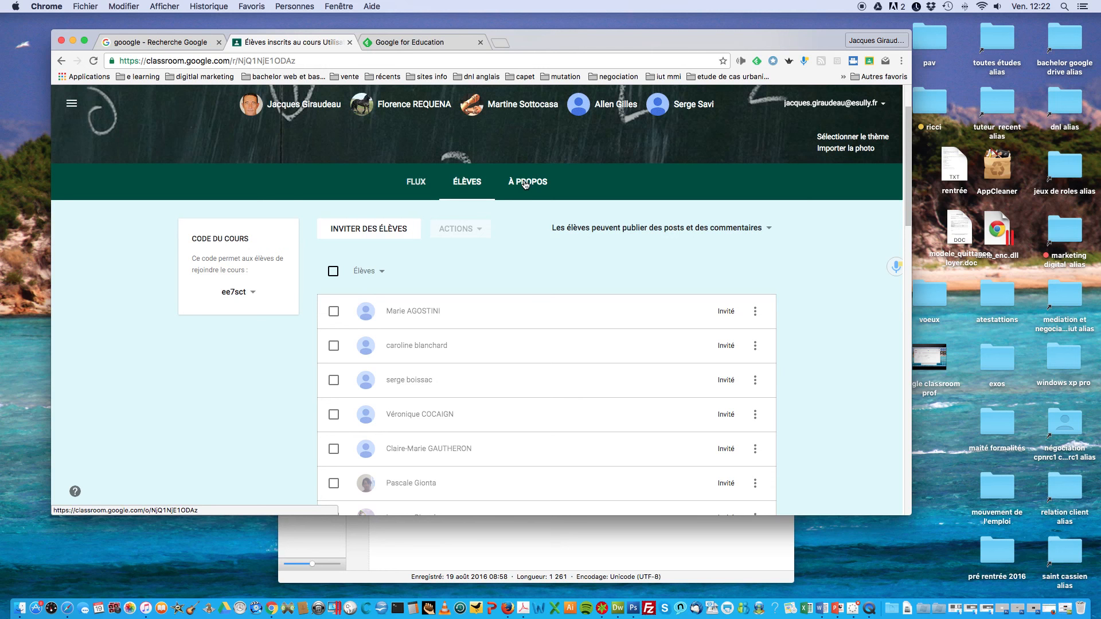
pyautogui.click(524, 182)
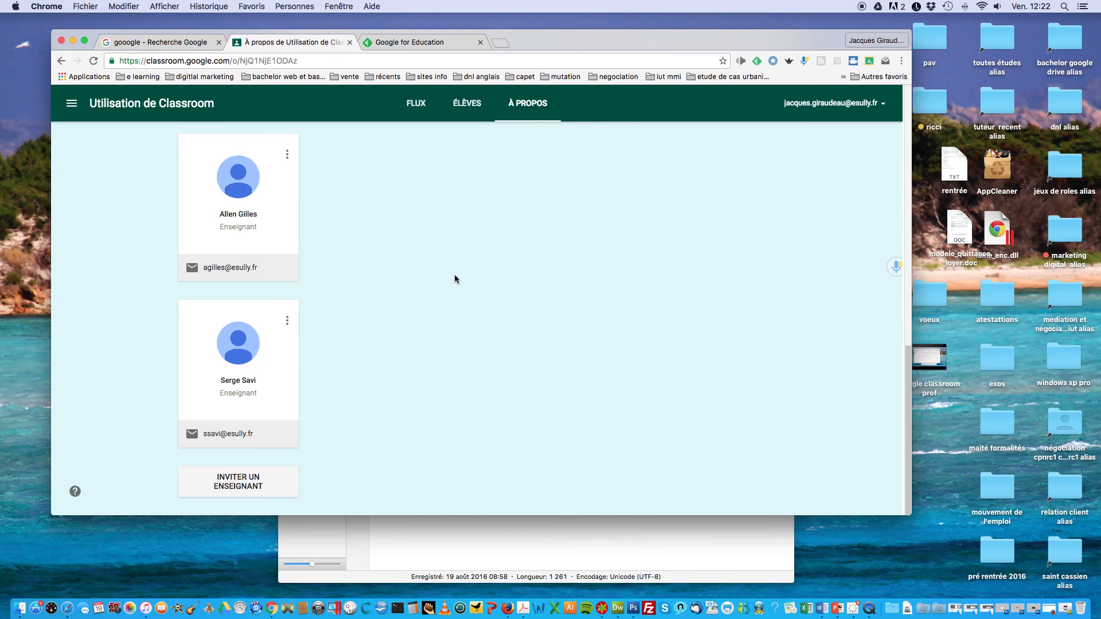
pyautogui.scroll(15, 418, 281)
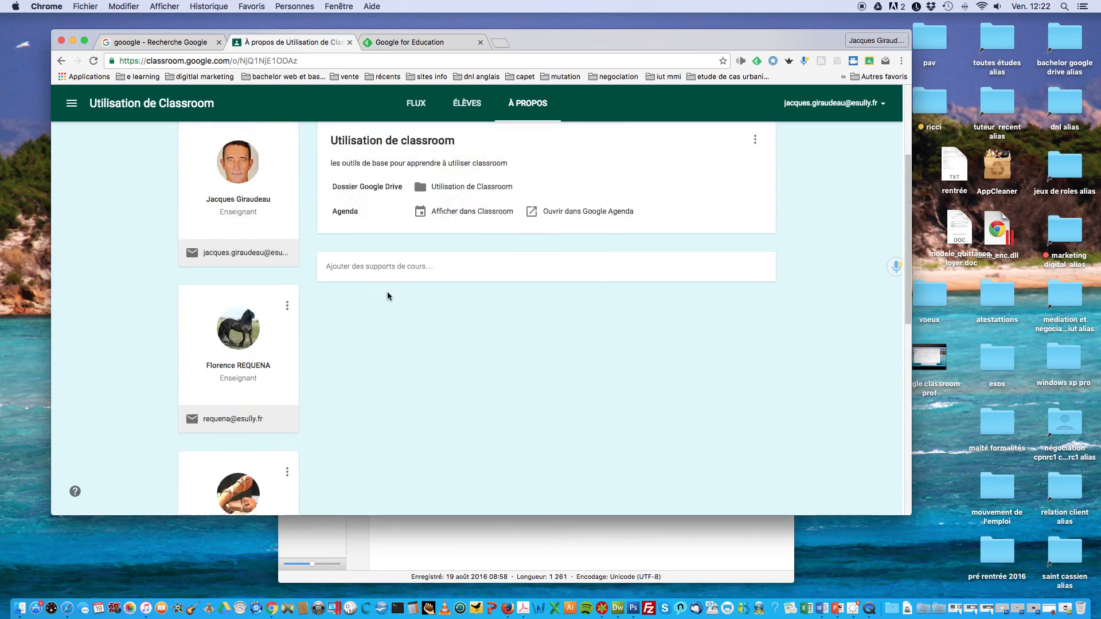
pyautogui.scroll(-1, 409, 336)
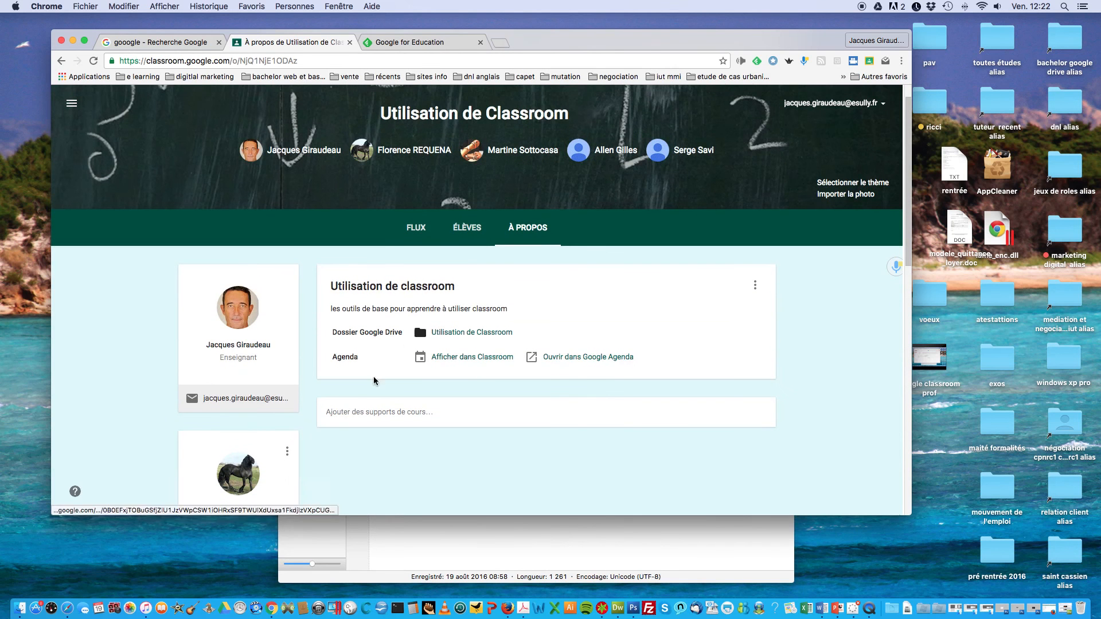